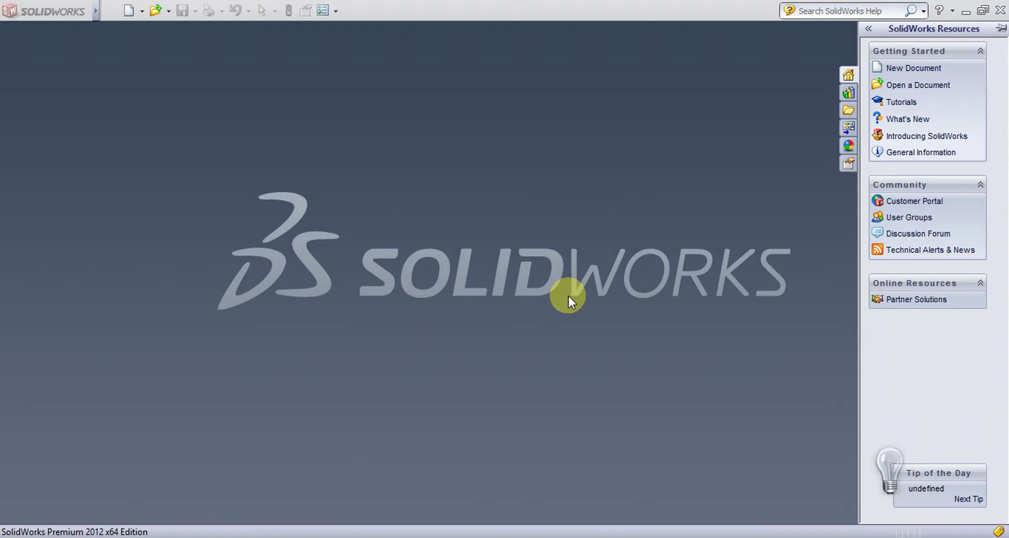
Create a new blank part document, Part1, from the New dialog's Part template
double_click(126, 11)
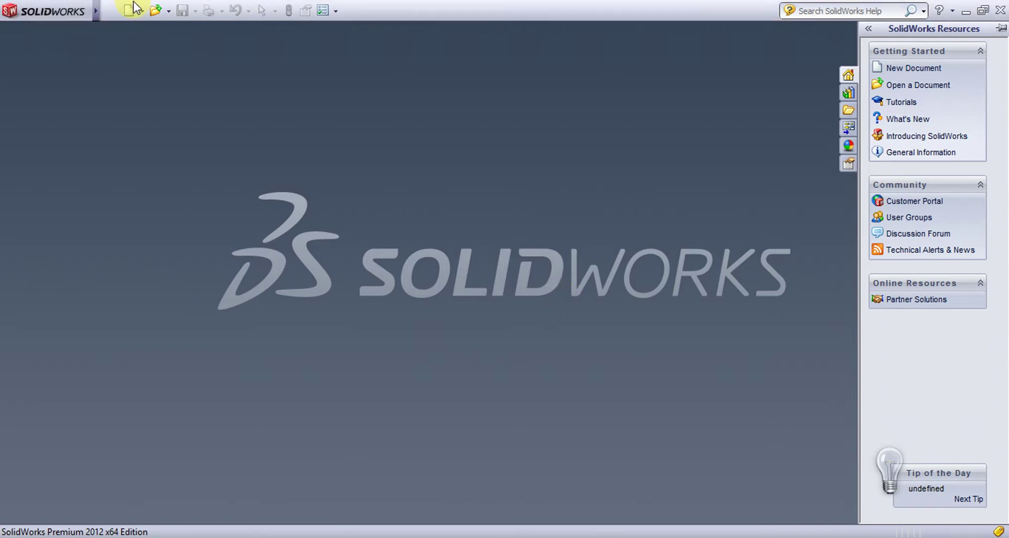
left_click(976, 18)
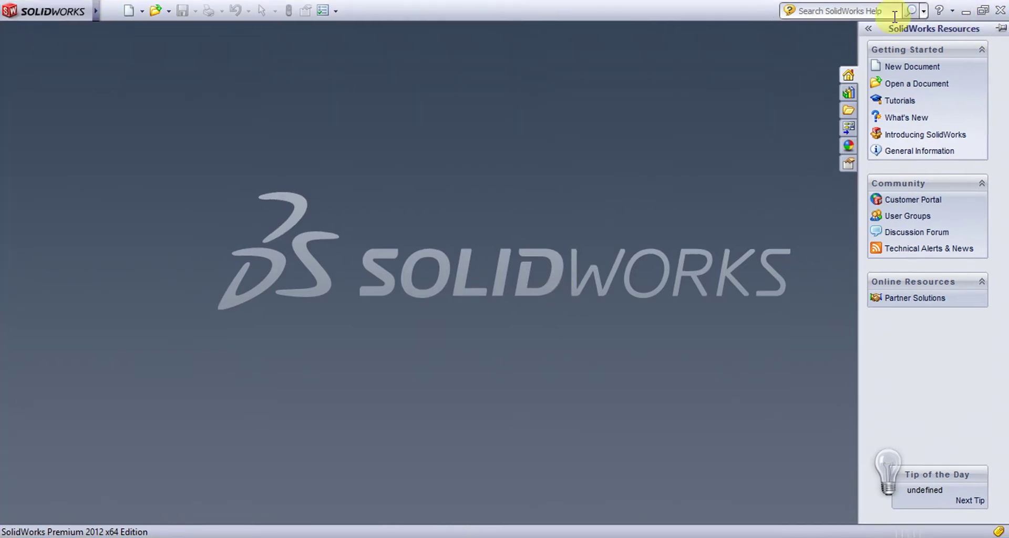
left_click(131, 10)
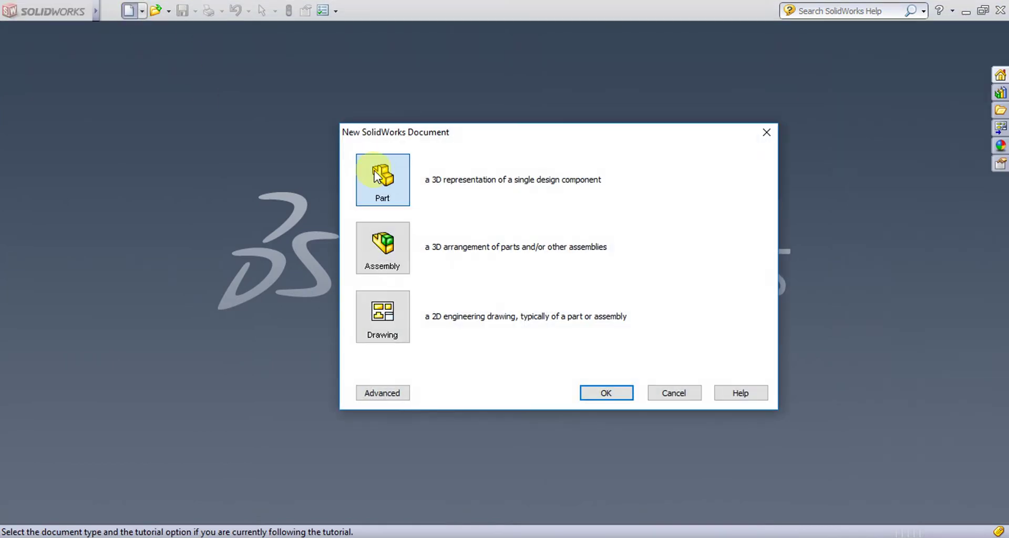
left_click(612, 393)
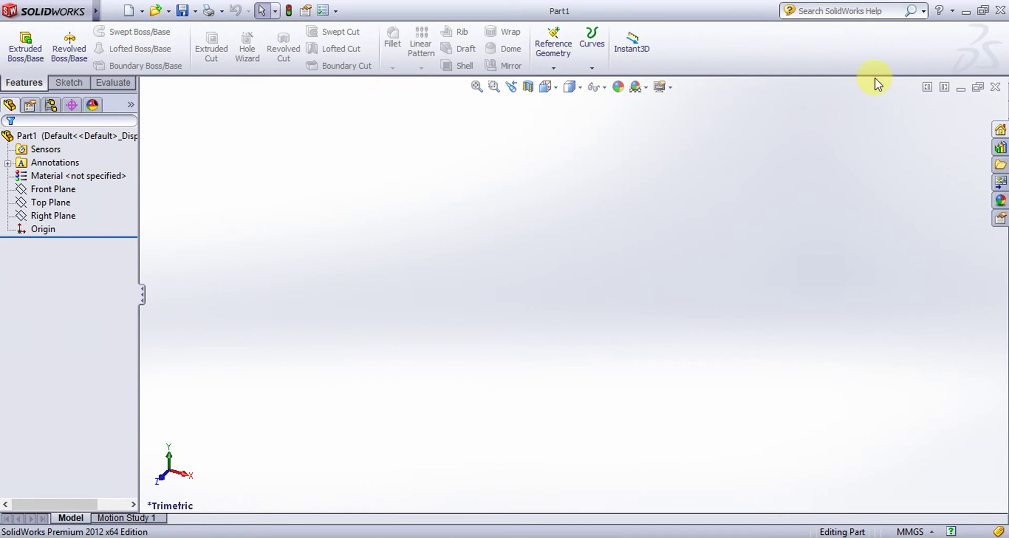
left_click(70, 82)
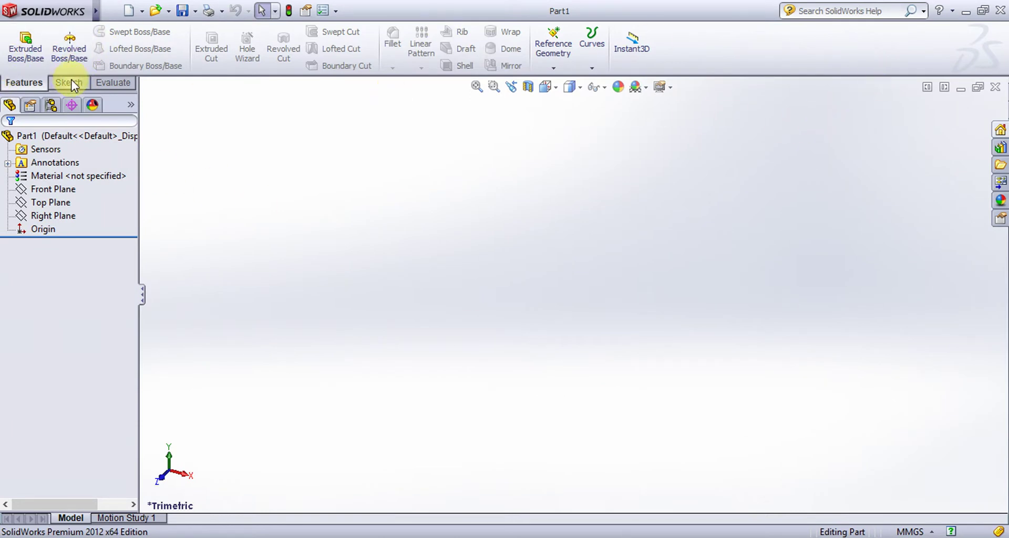
left_click(107, 84)
left_click(29, 82)
Add the Mold Tools tab to the CommandManager, show it, and select Top Plane
right_click(102, 82)
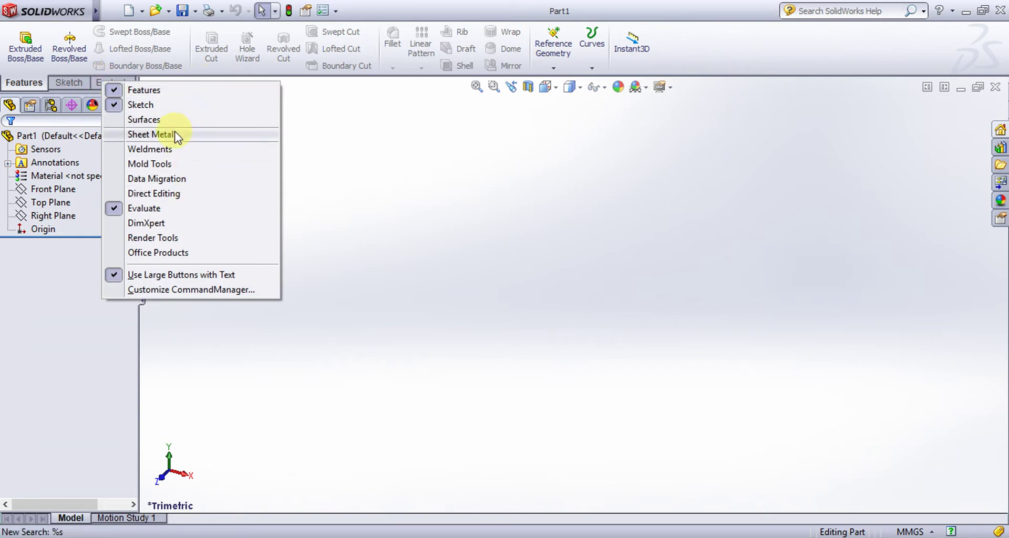
left_click(165, 165)
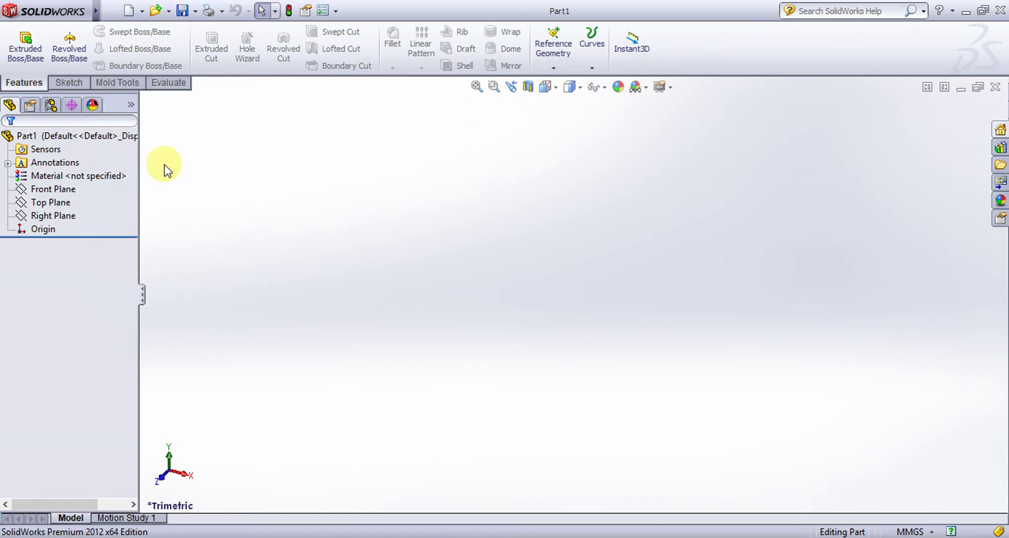
left_click(113, 82)
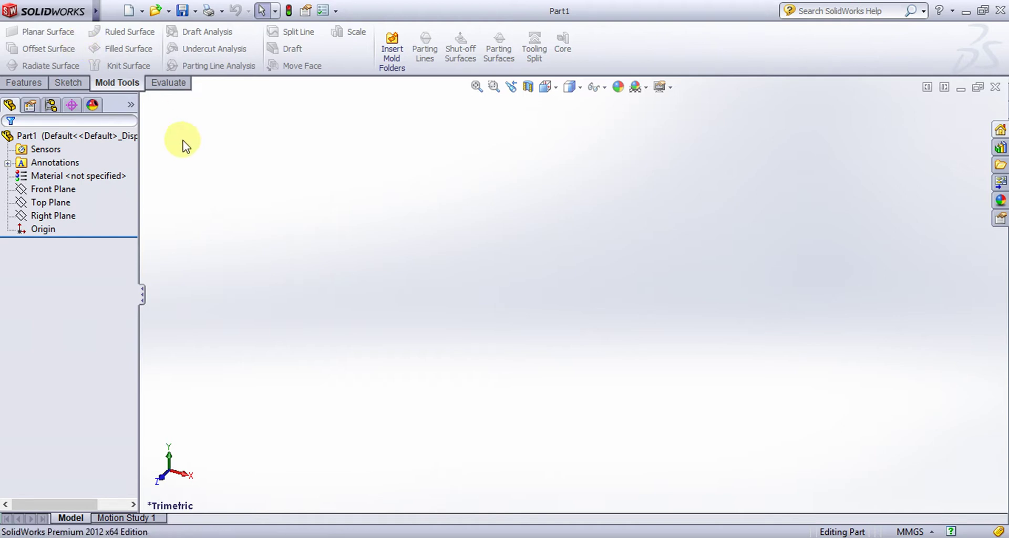
left_click(68, 204)
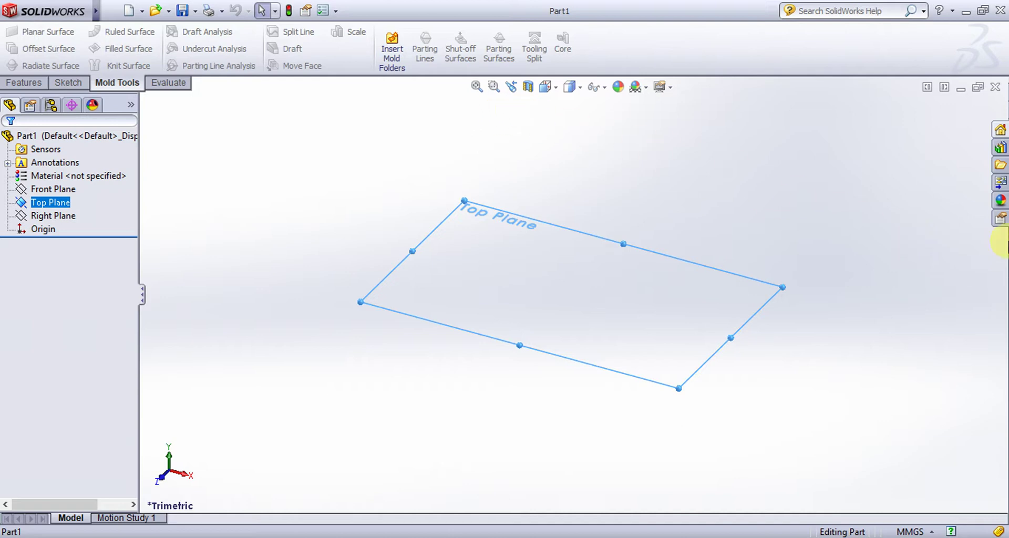
Sketch a 50 mm diameter circle centred on the origin on Top Plane
left_click(27, 83)
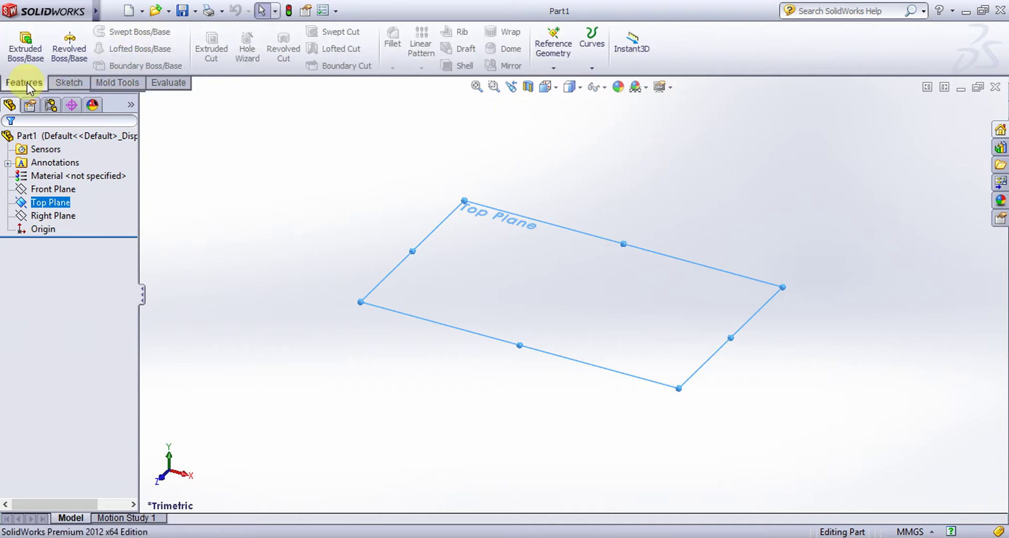
left_click(65, 83)
left_click(21, 43)
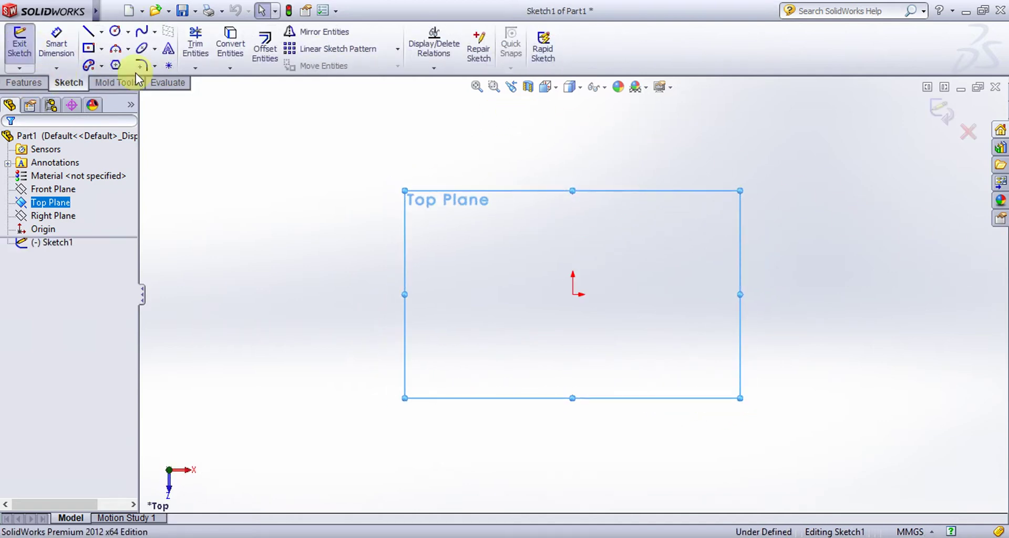
left_click(117, 34)
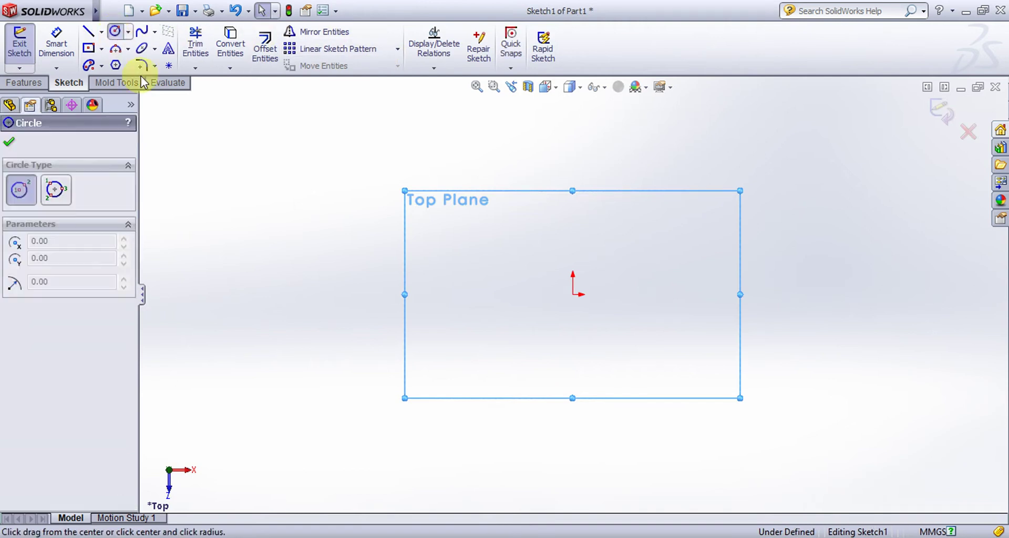
left_click(573, 295)
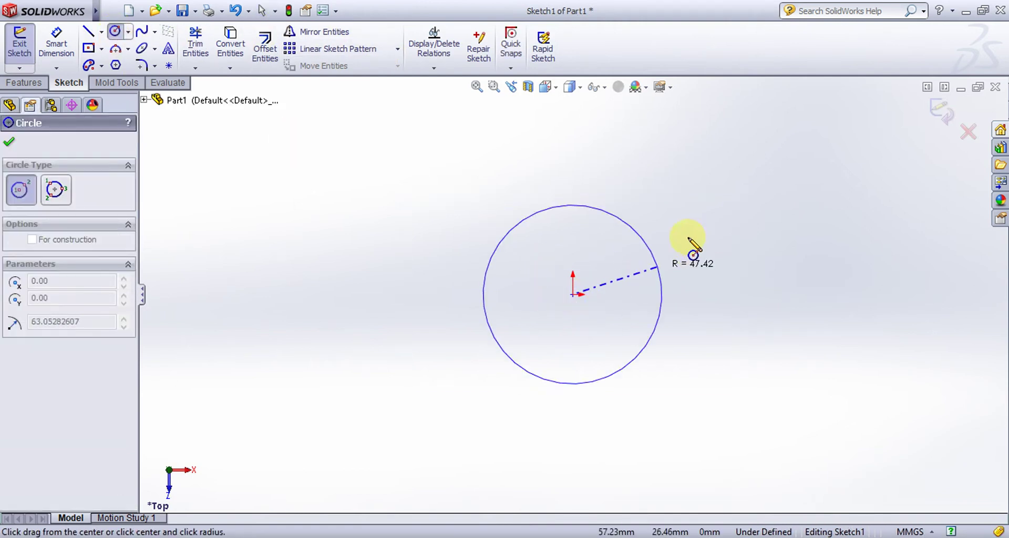
left_click(726, 199)
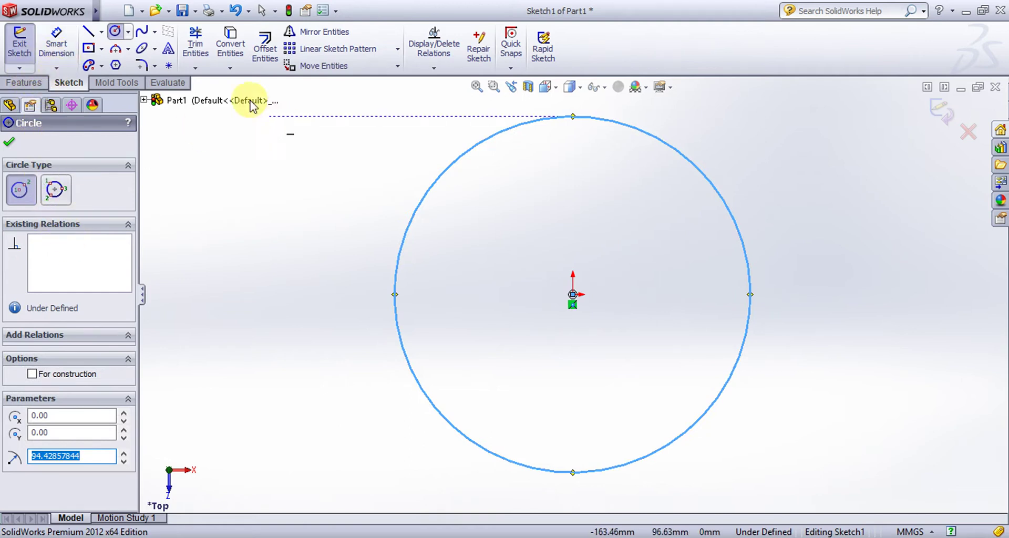
left_click(55, 42)
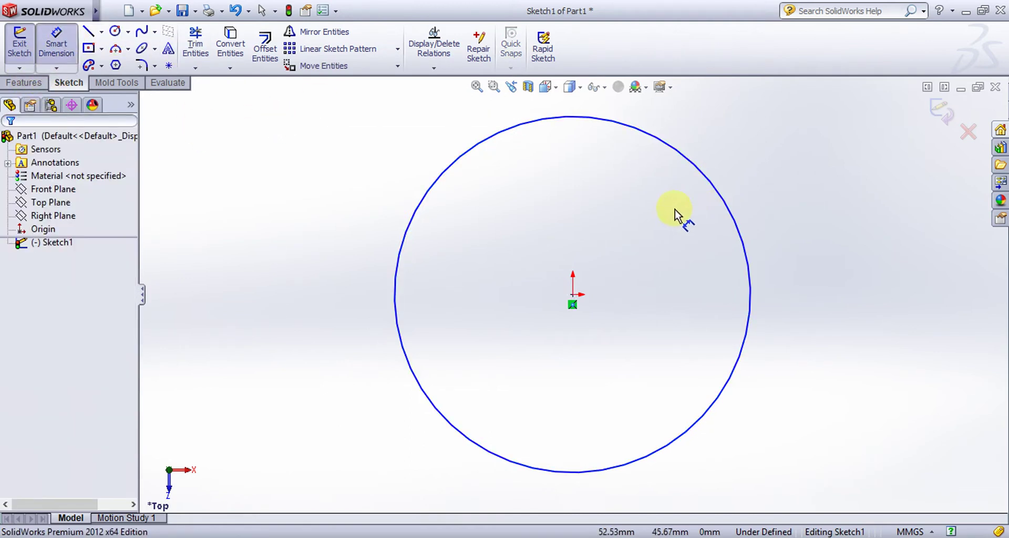
left_click(729, 208)
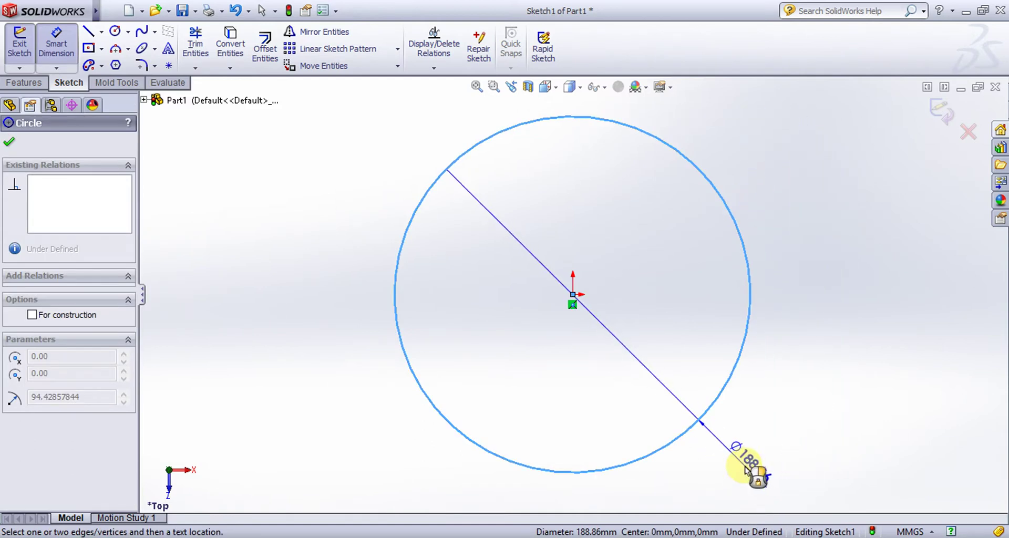
left_click(745, 469)
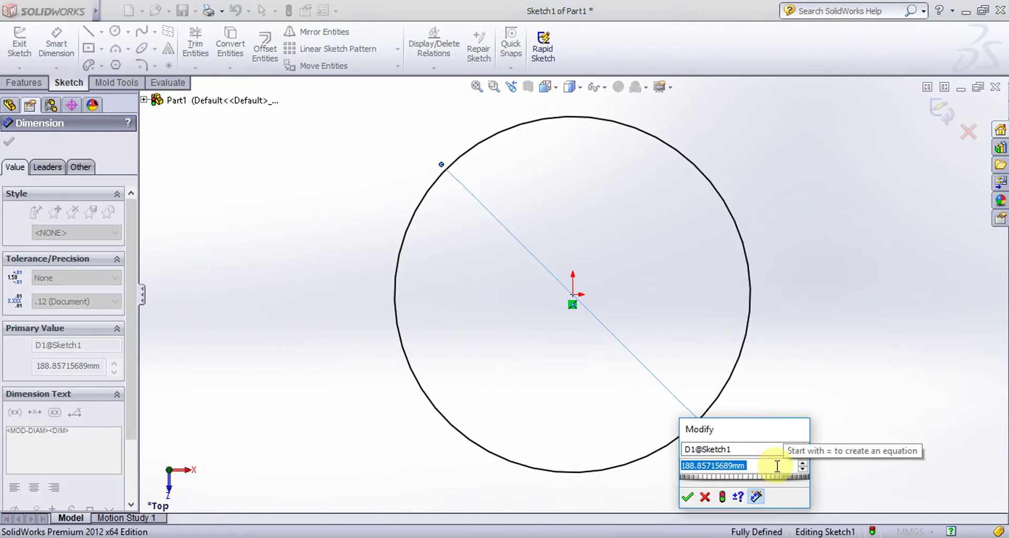
type("50")
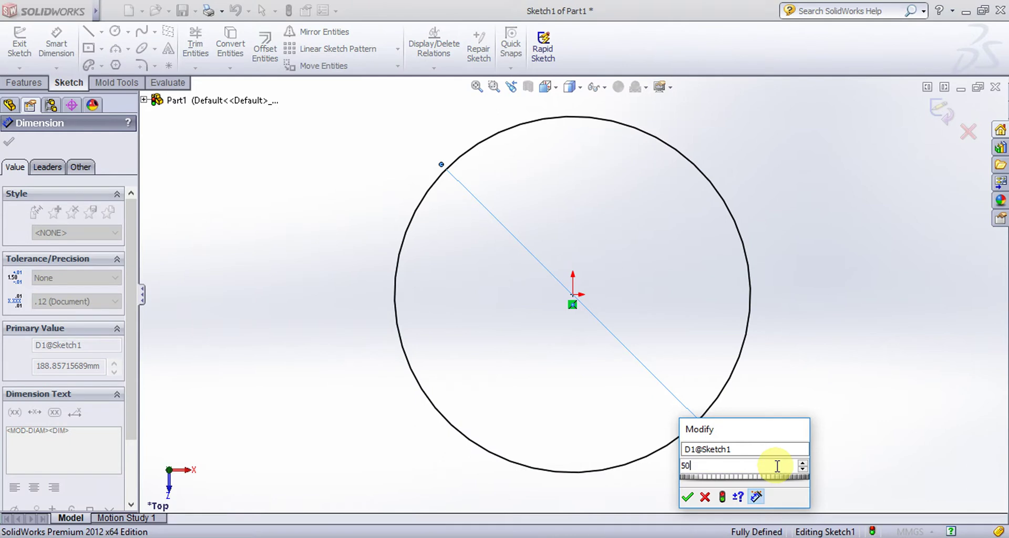
left_click(689, 499)
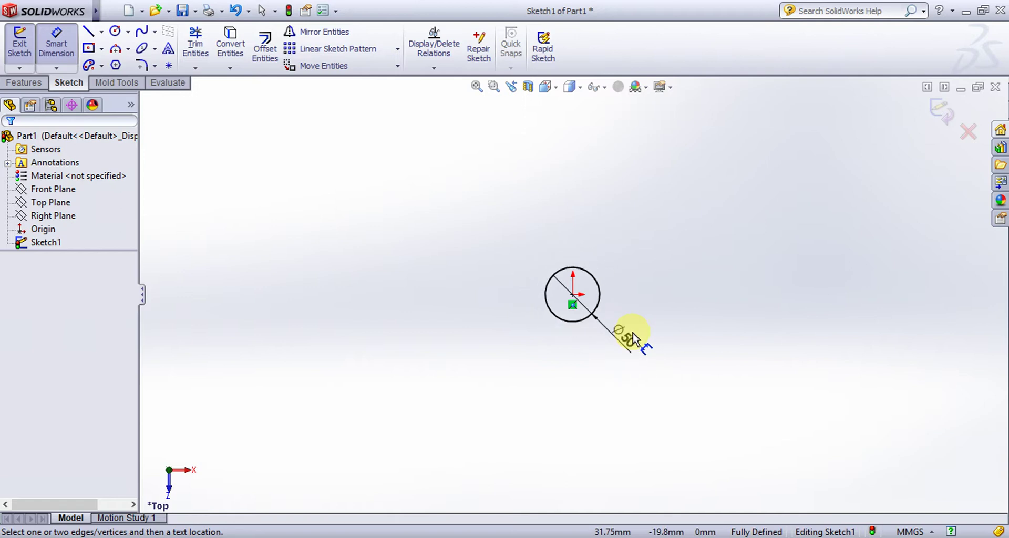
key("f")
left_click(23, 39)
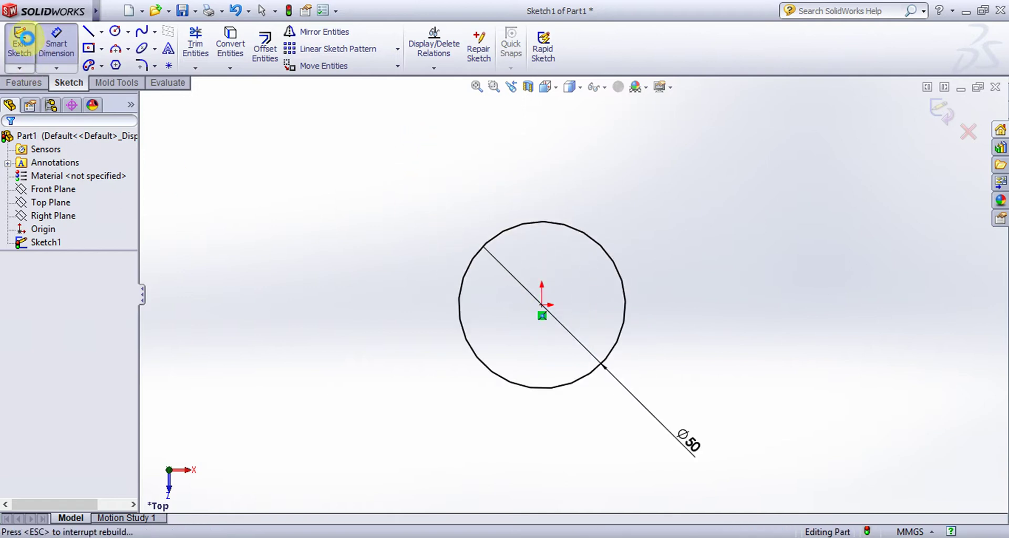
Extrude the circle 20 mm with Mid Plane end condition to form Boss-Extrude1
left_click(26, 82)
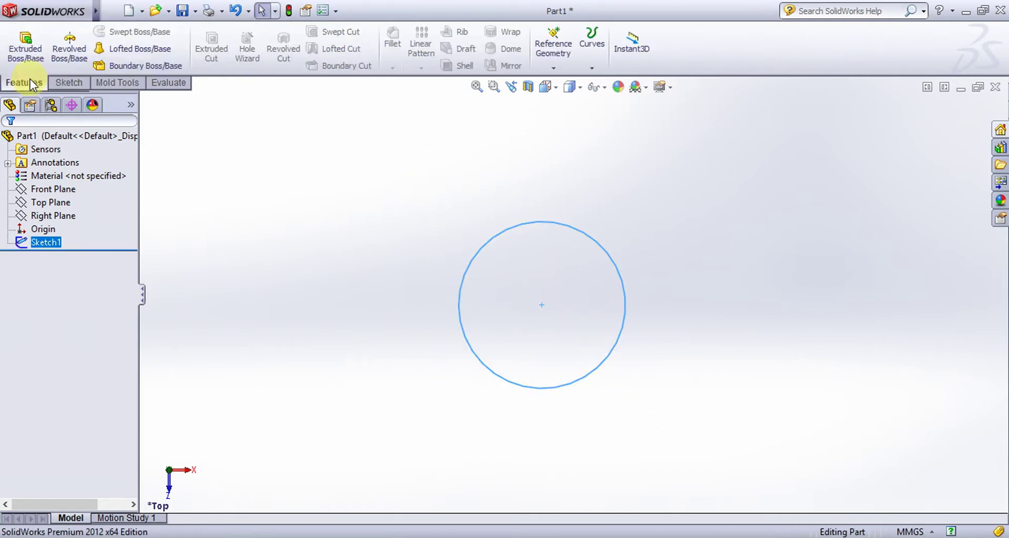
left_click(30, 46)
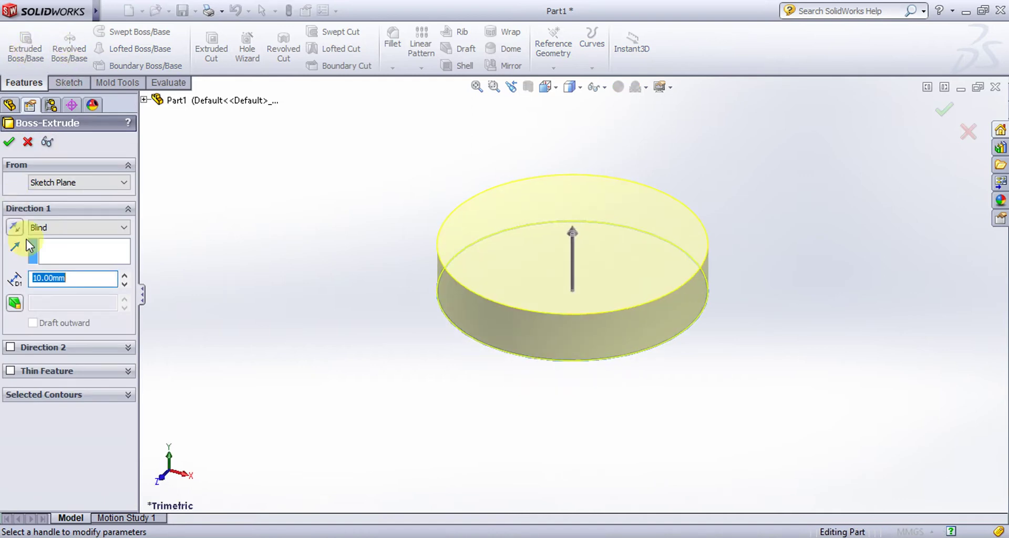
type("20")
left_click(124, 227)
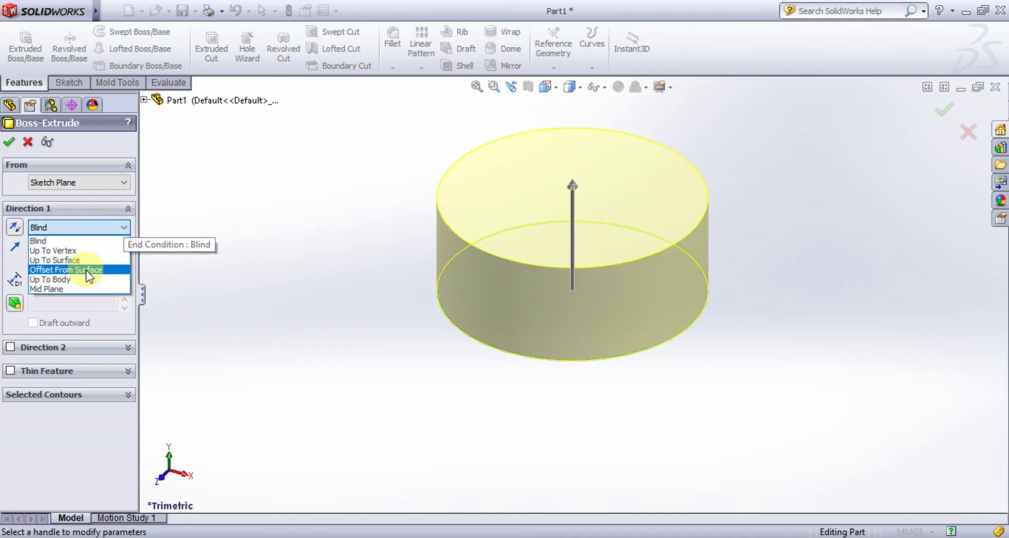
left_click(82, 287)
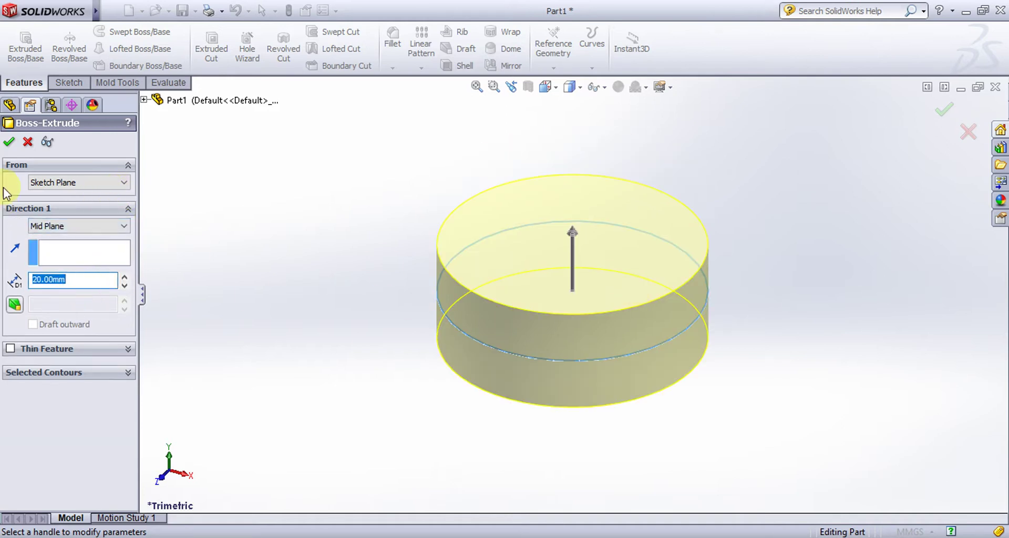
left_click(9, 143)
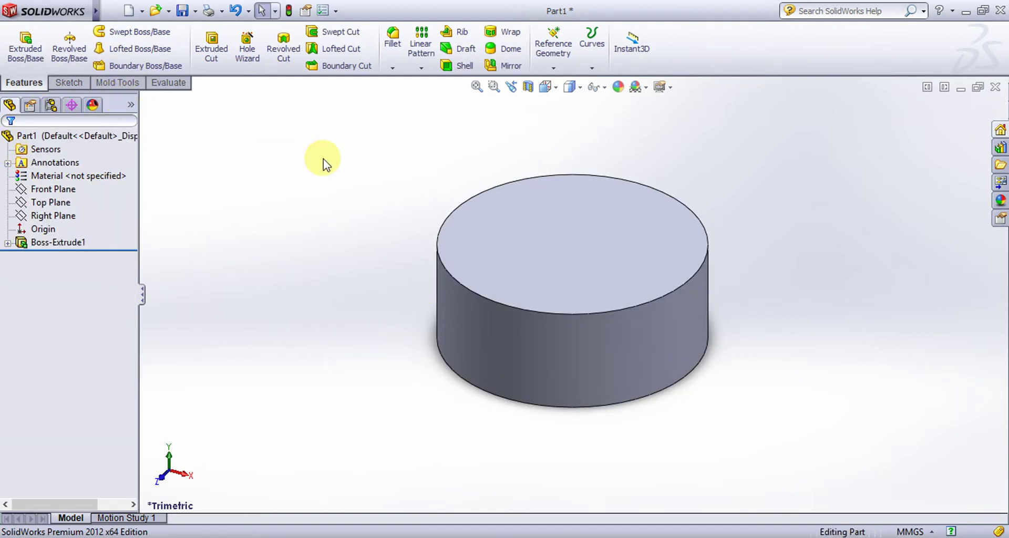
Start Sketch2 on Top Plane and view it Normal To
left_click(540, 258)
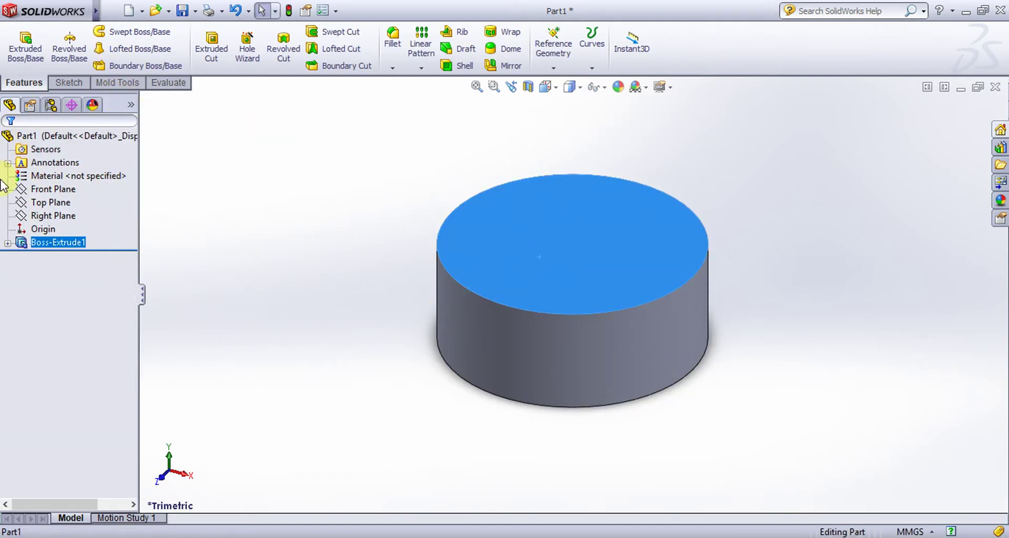
left_click(252, 206)
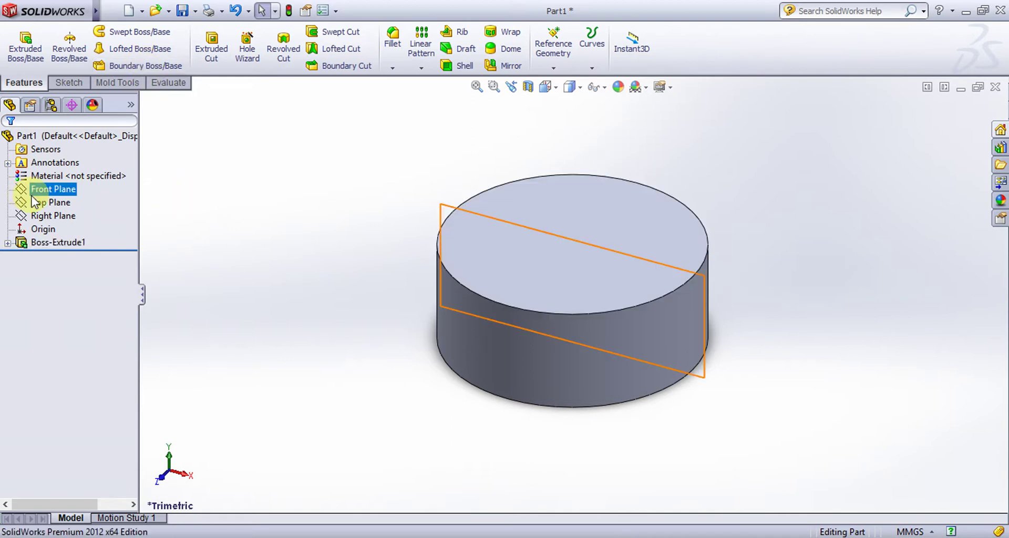
left_click(68, 190)
left_click(67, 202)
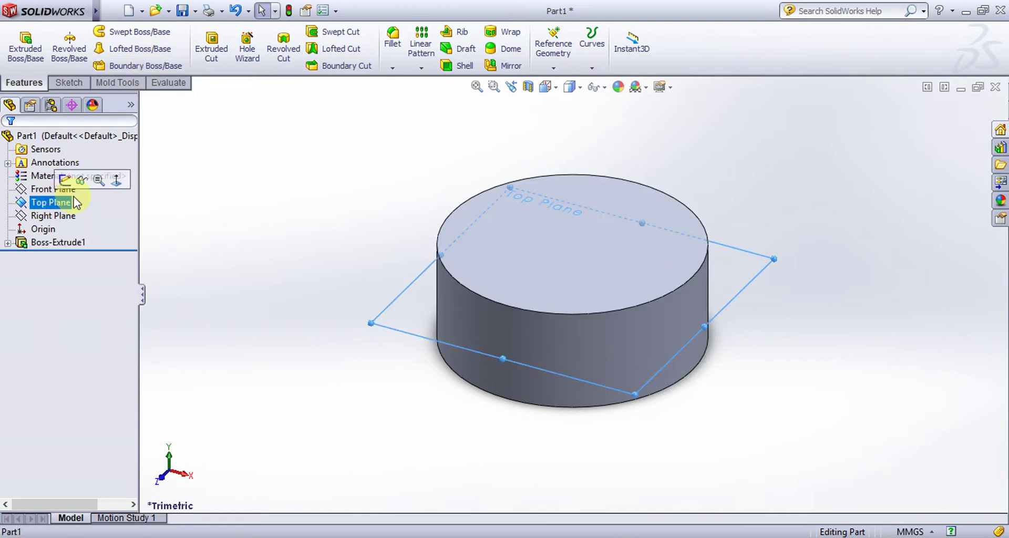
left_click(82, 84)
left_click(20, 43)
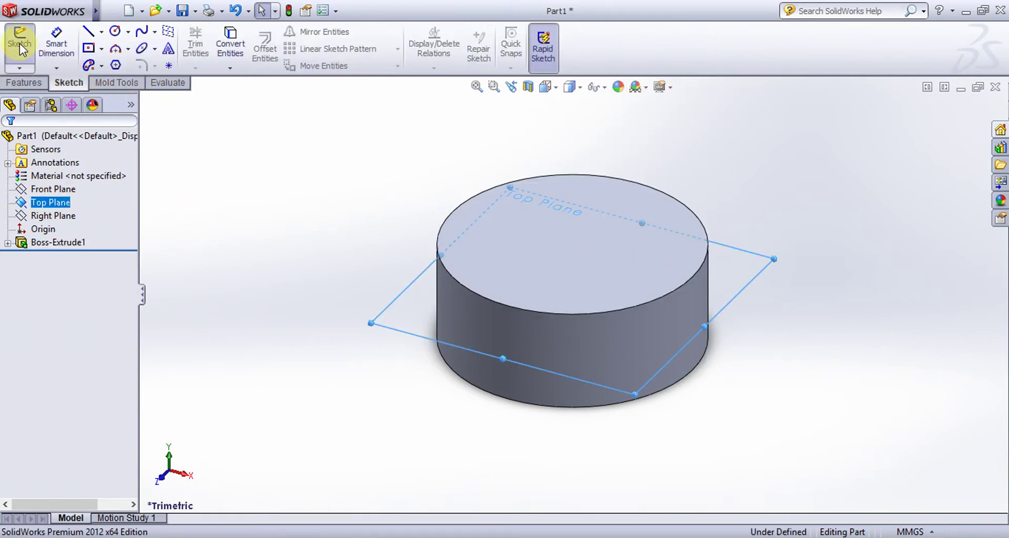
right_click(59, 260)
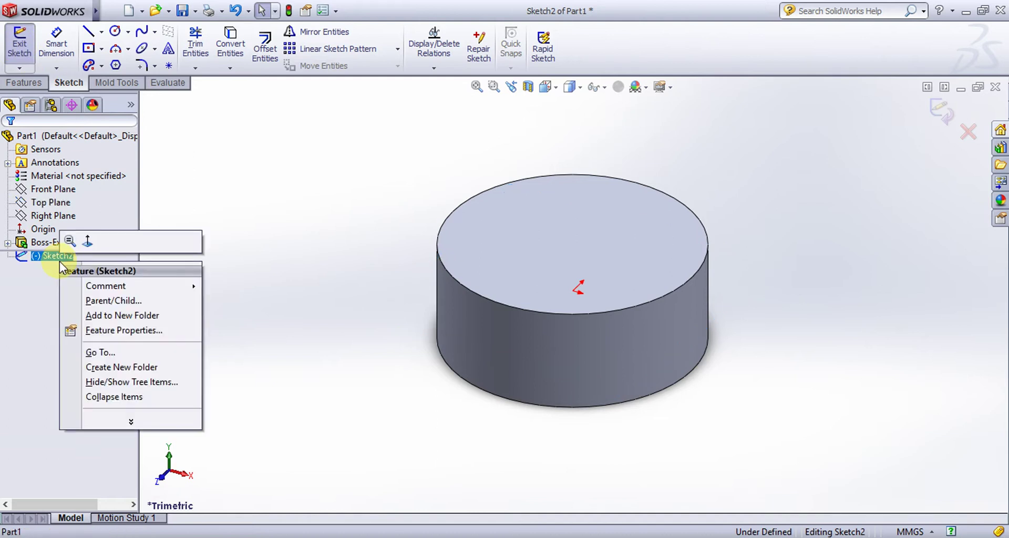
left_click(88, 240)
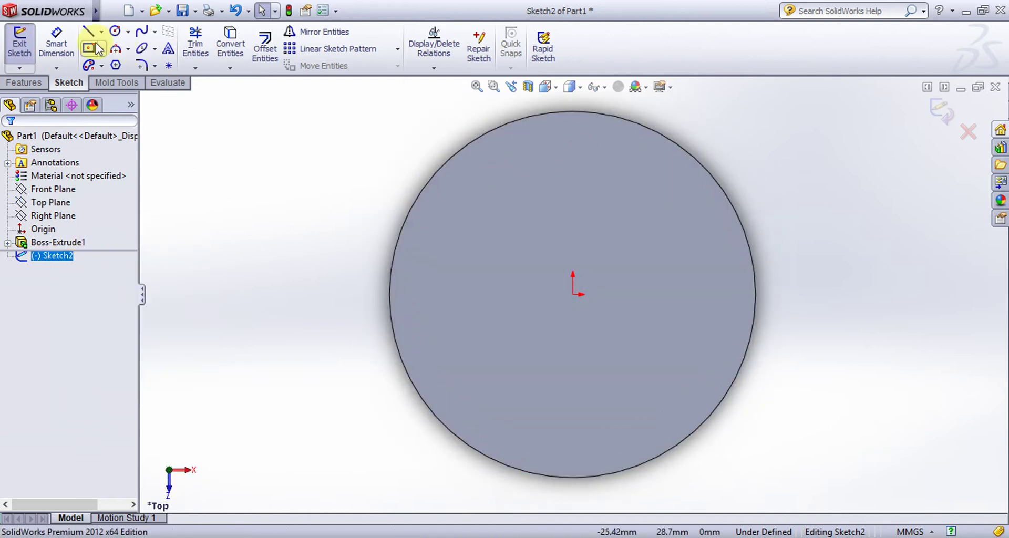
Draw a 15 mm diameter circle at the origin and exit the sketch
left_click(114, 33)
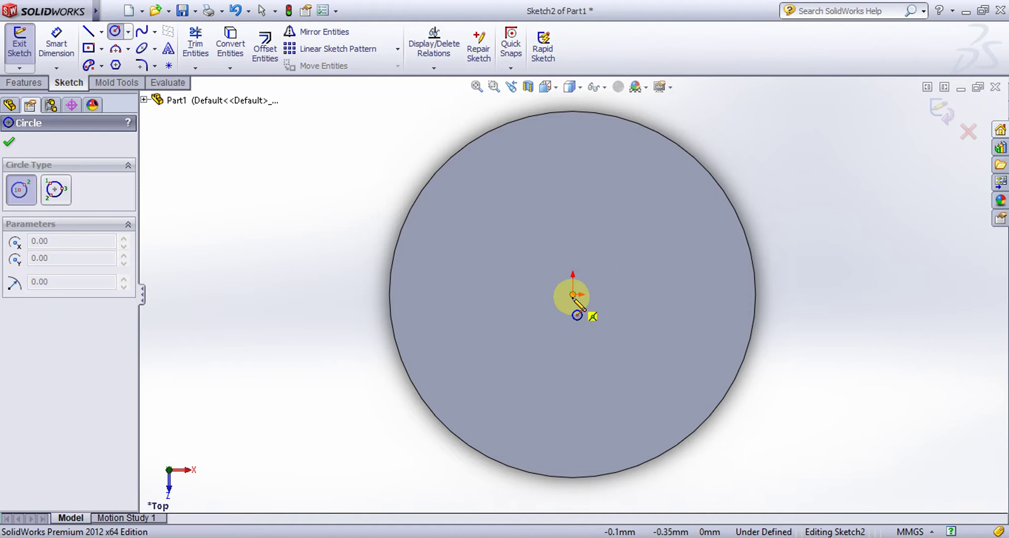
left_click(572, 294)
left_click(630, 260)
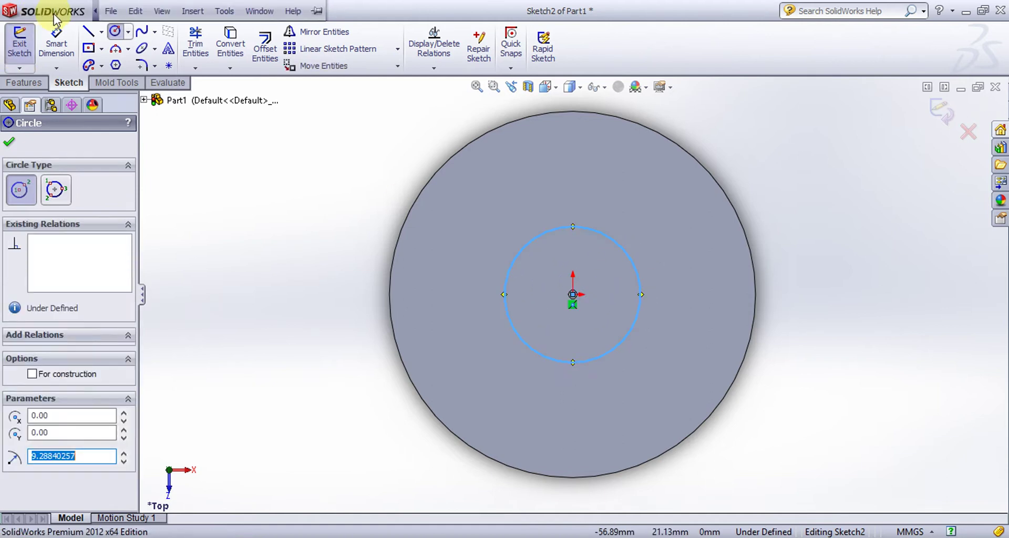
left_click(69, 41)
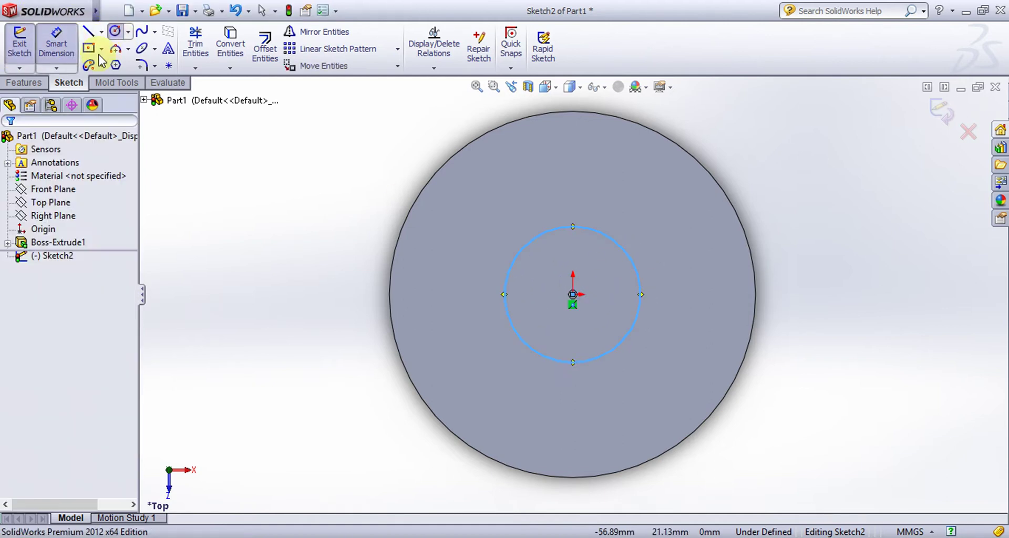
left_click(622, 243)
left_click(640, 254)
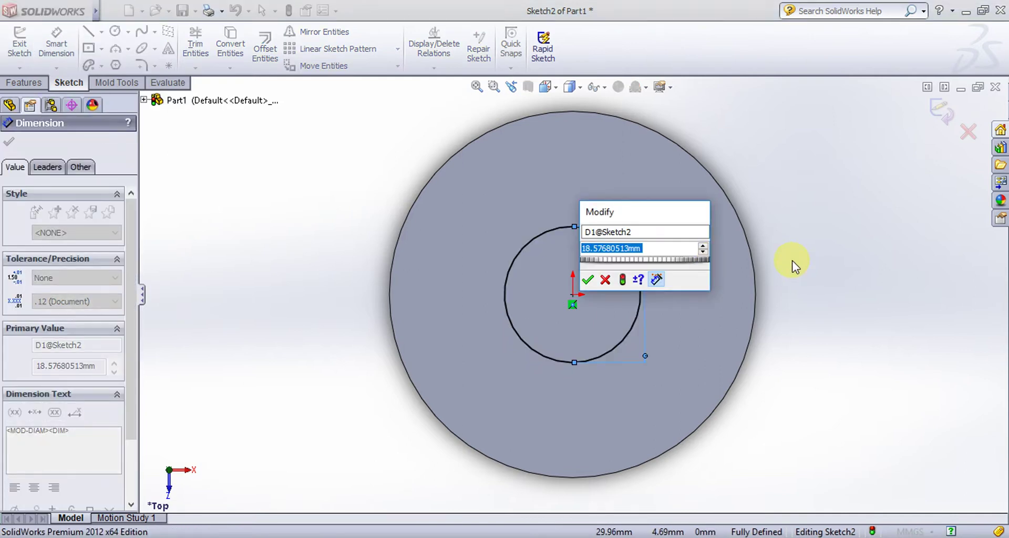
type("15")
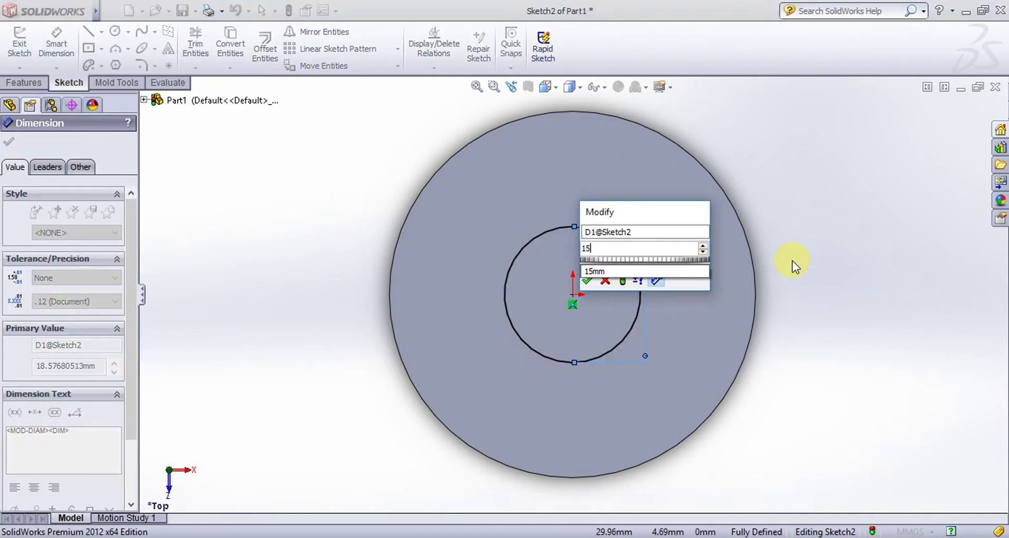
type("0")
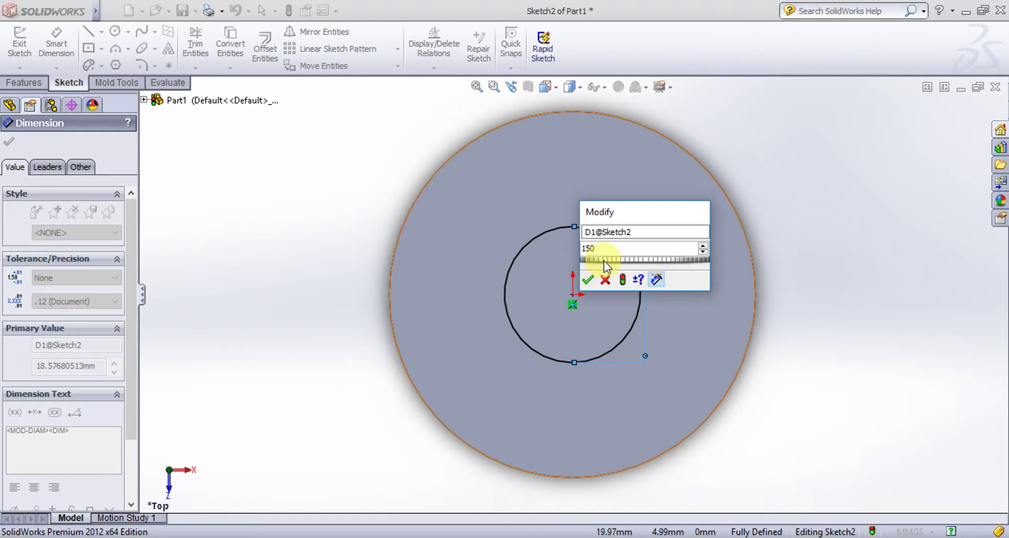
key("BackSpace")
left_click(586, 282)
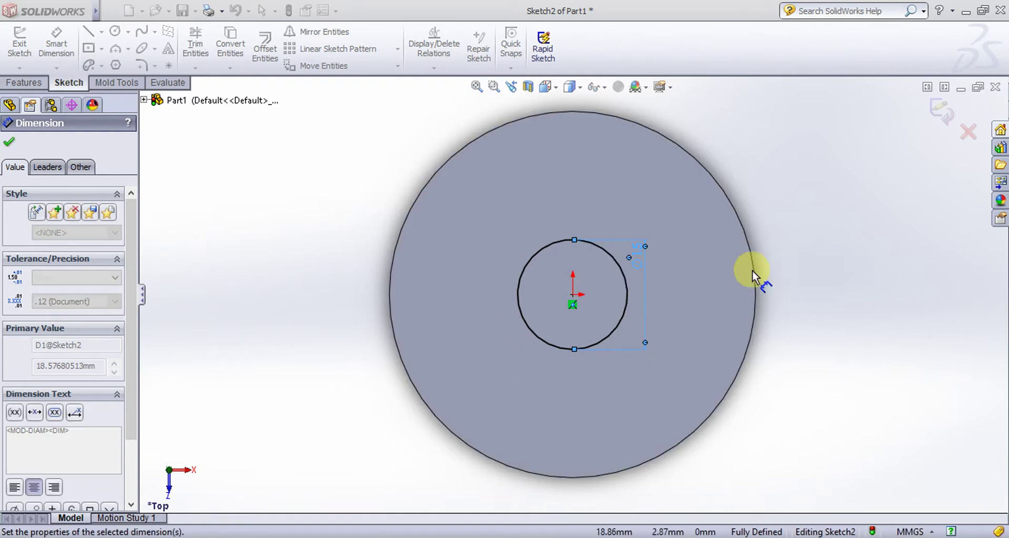
left_click(19, 41)
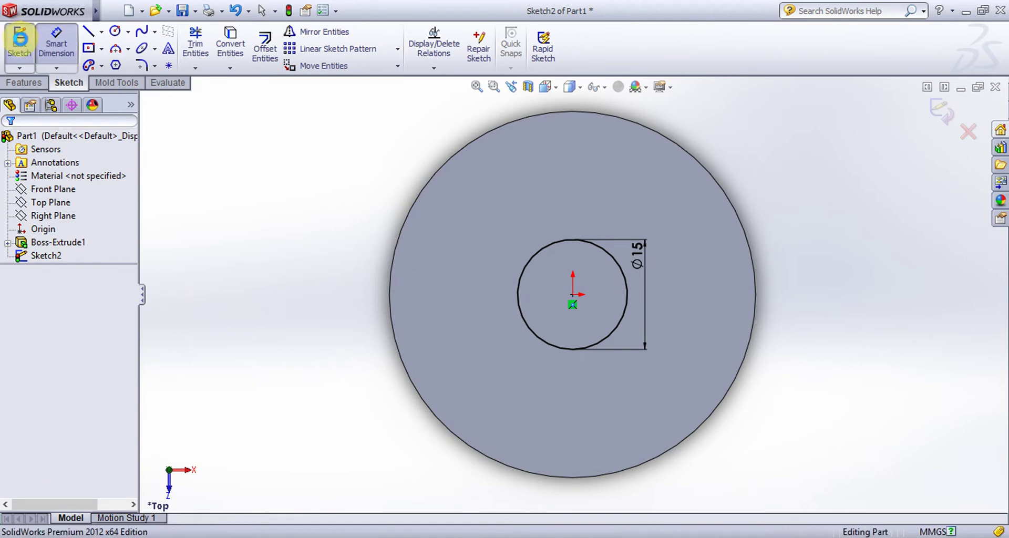
Cut the circle through the part with a Mid Plane Extruded Cut
left_click(40, 84)
left_click(212, 44)
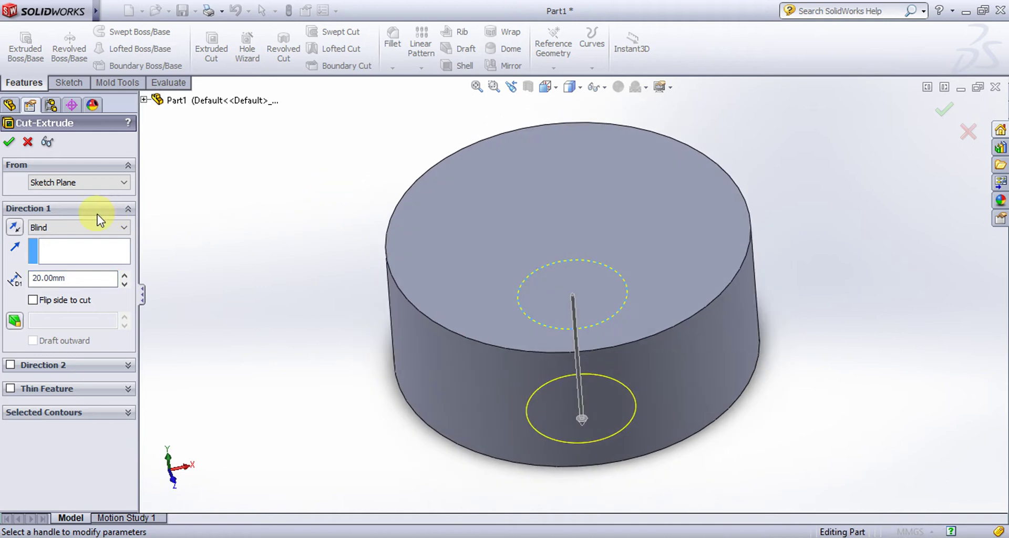
left_click(98, 227)
left_click(79, 311)
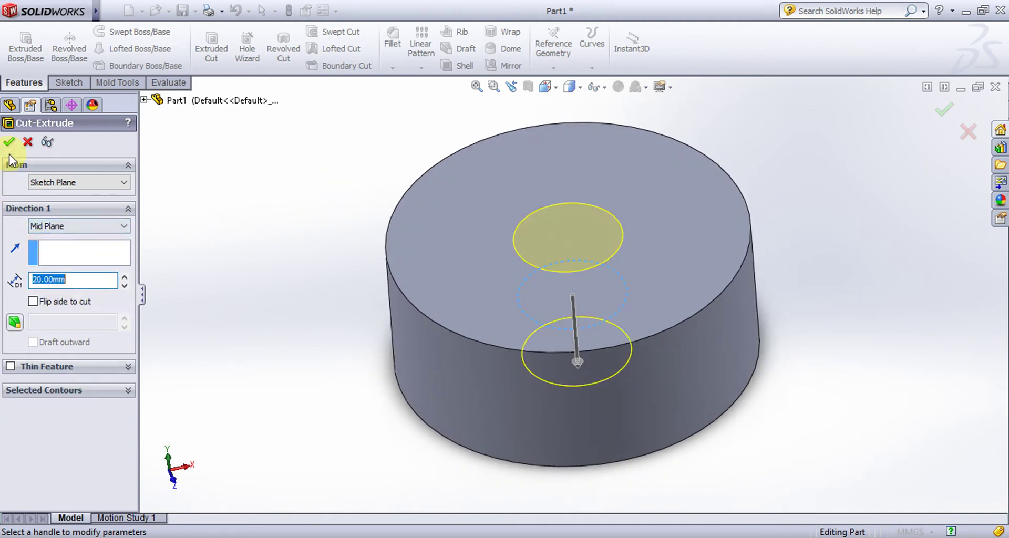
left_click(9, 142)
middle_click_drag(288, 239, 322, 263)
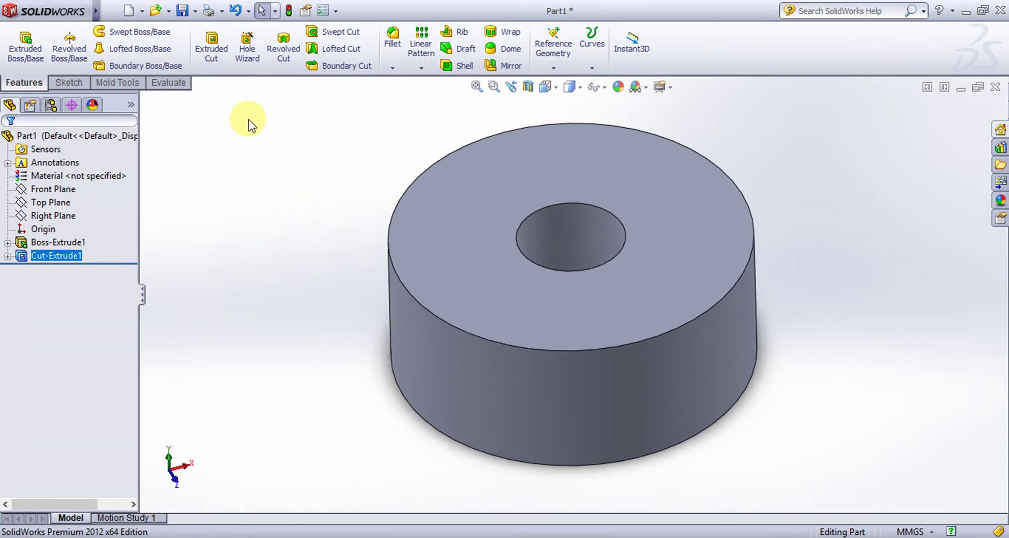
Fillet the top and bottom outer edges with a 10 mm radius
left_click(393, 40)
left_click(752, 257)
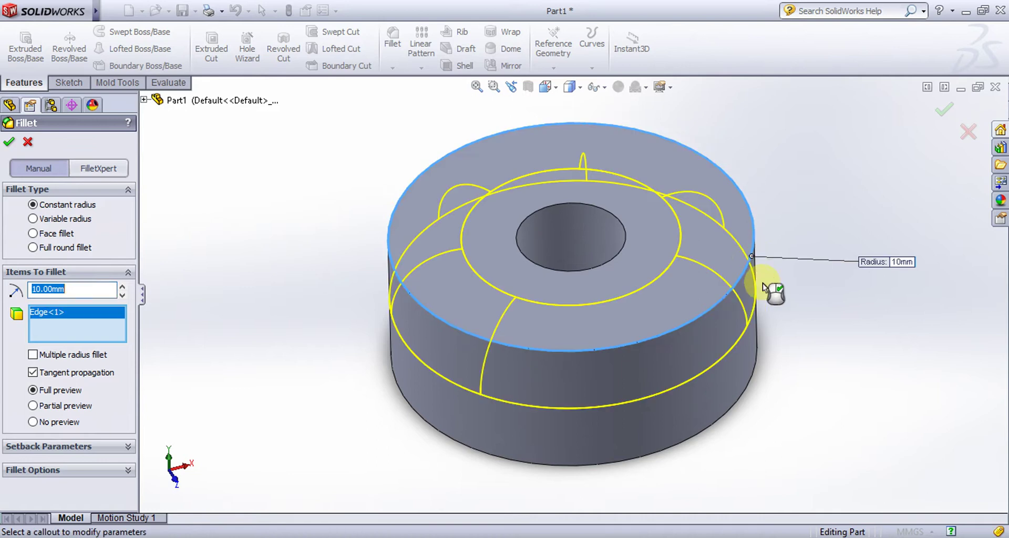
left_click(721, 418)
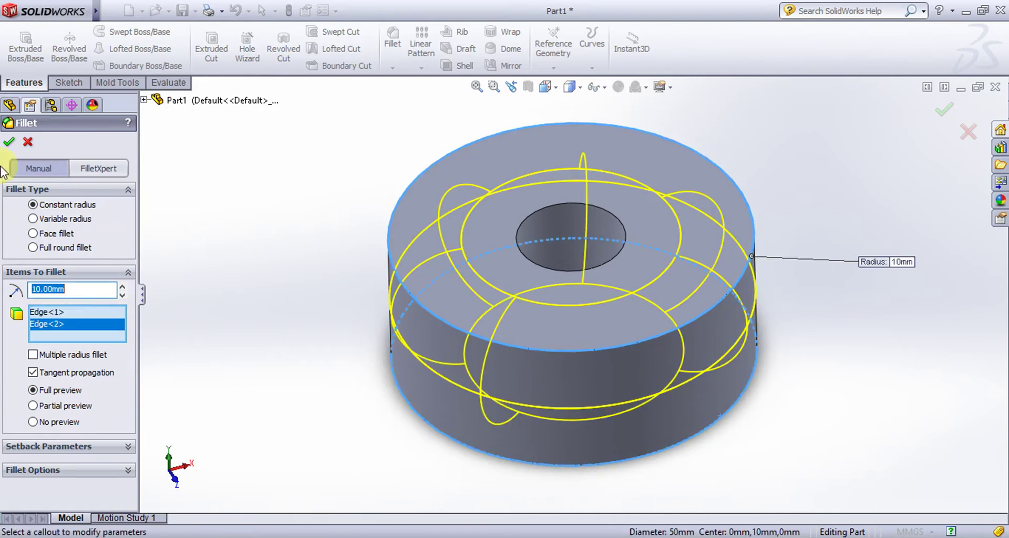
left_click(10, 143)
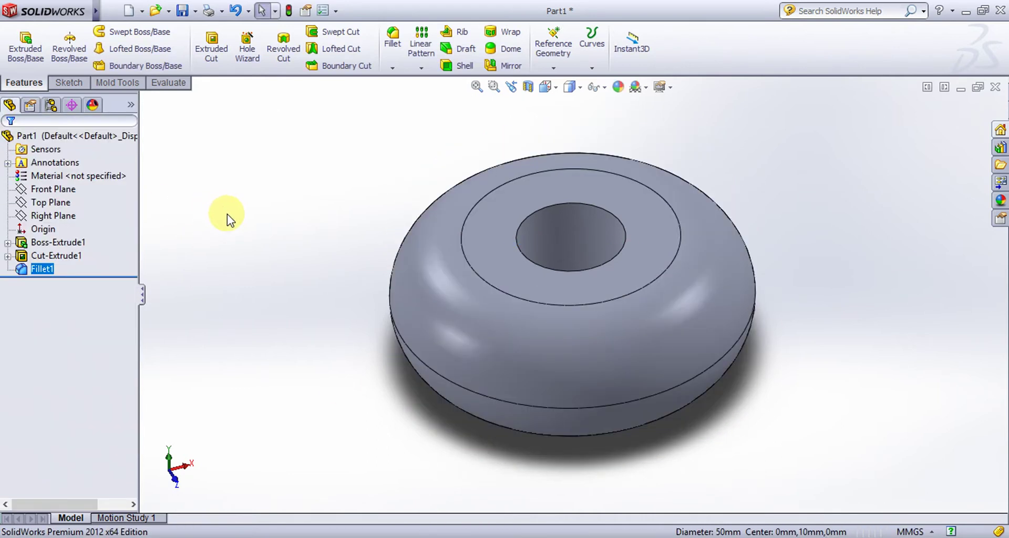
Orbit to inspect the filleted part, then bring up the Mold Tools commands
middle_click_drag(855, 243, 551, 237)
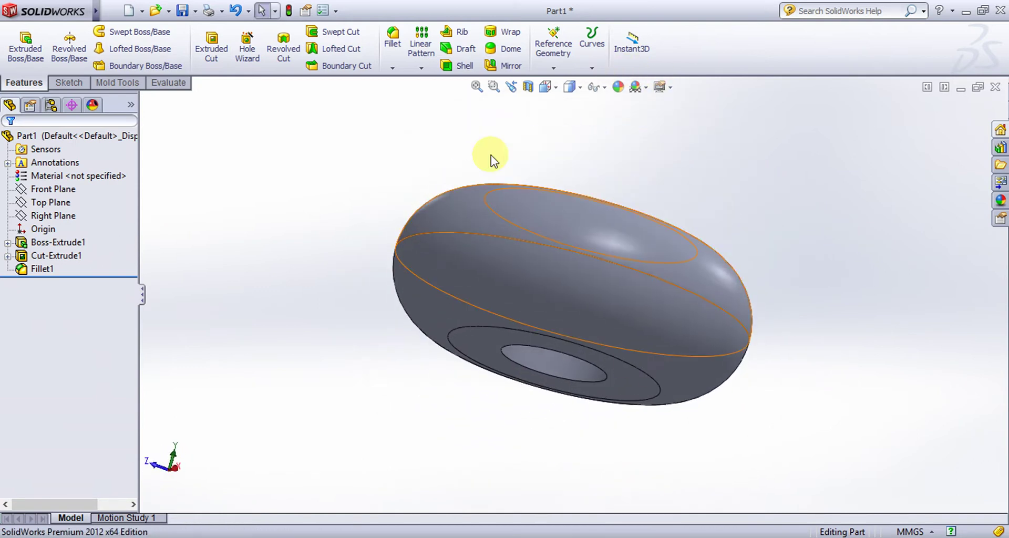
middle_click_drag(394, 180, 475, 213)
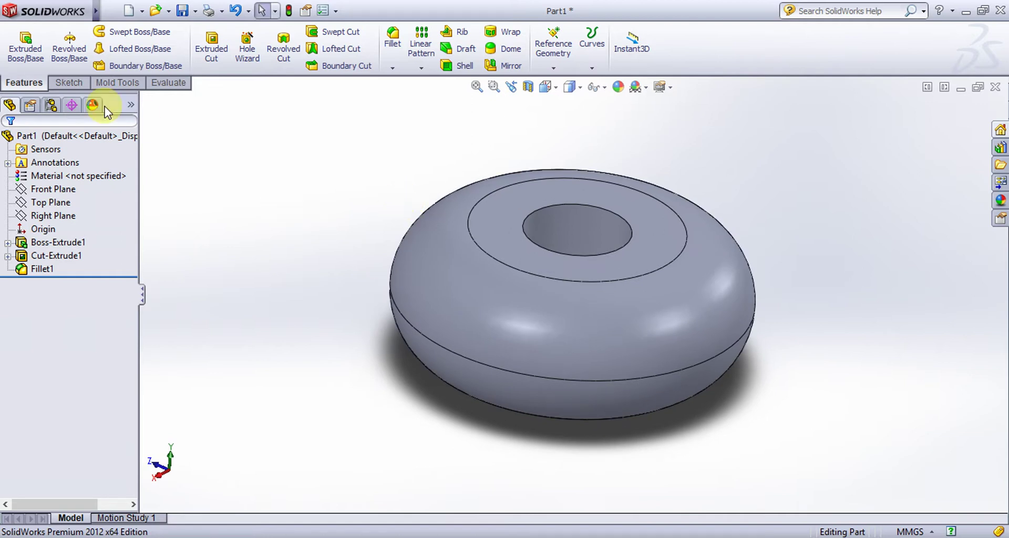
left_click(116, 83)
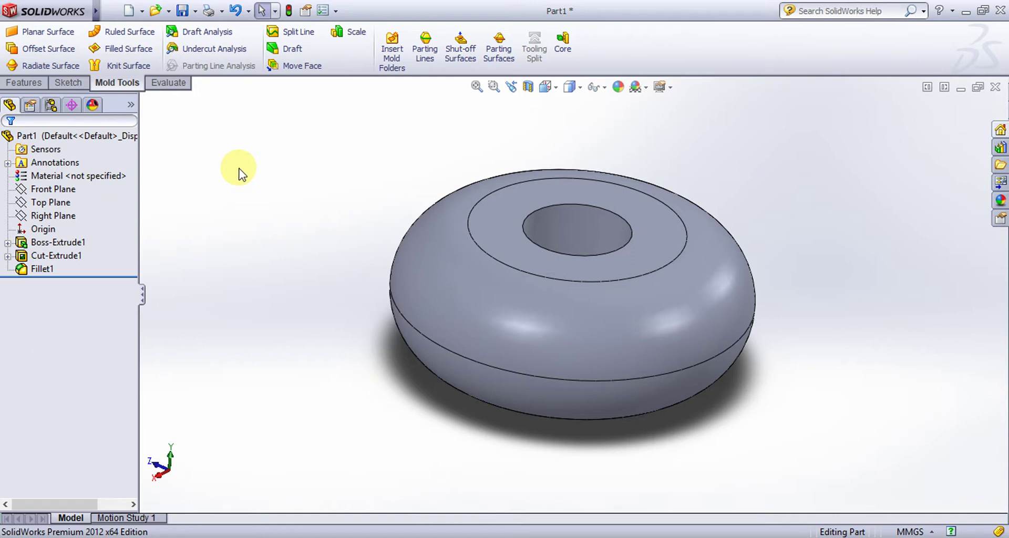
Calculate a 3.00° Draft Analysis with the top ring face as pull direction
left_click(201, 34)
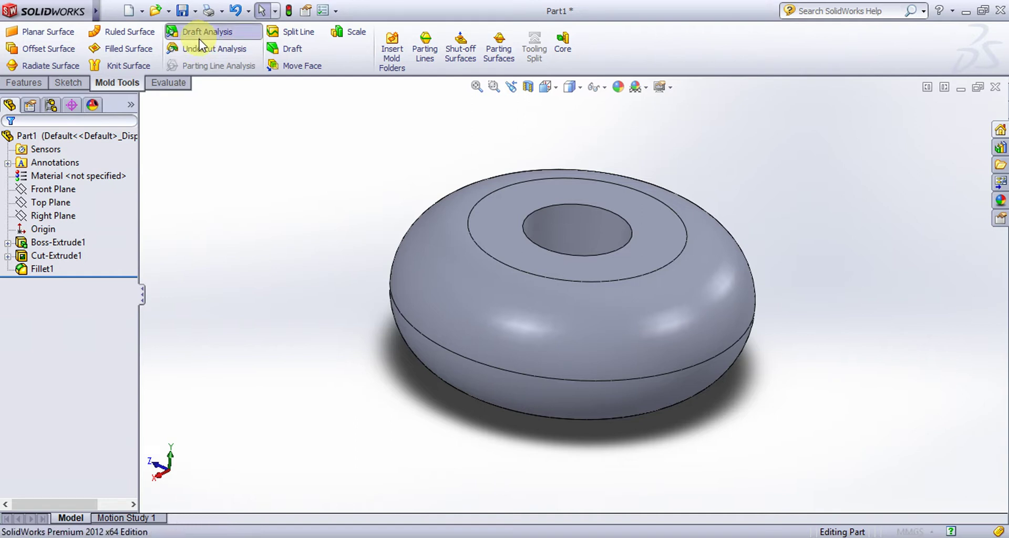
left_click(503, 248)
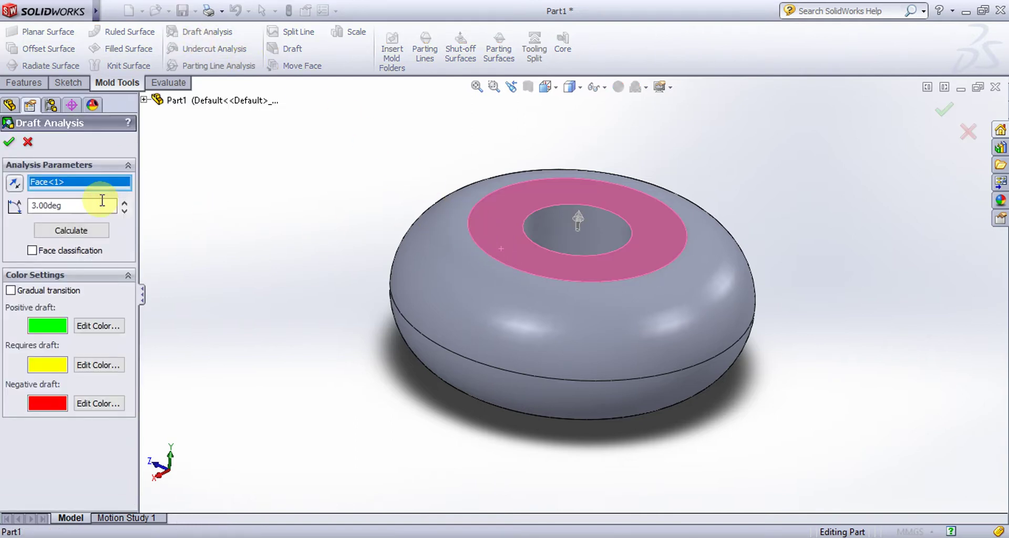
left_click(74, 230)
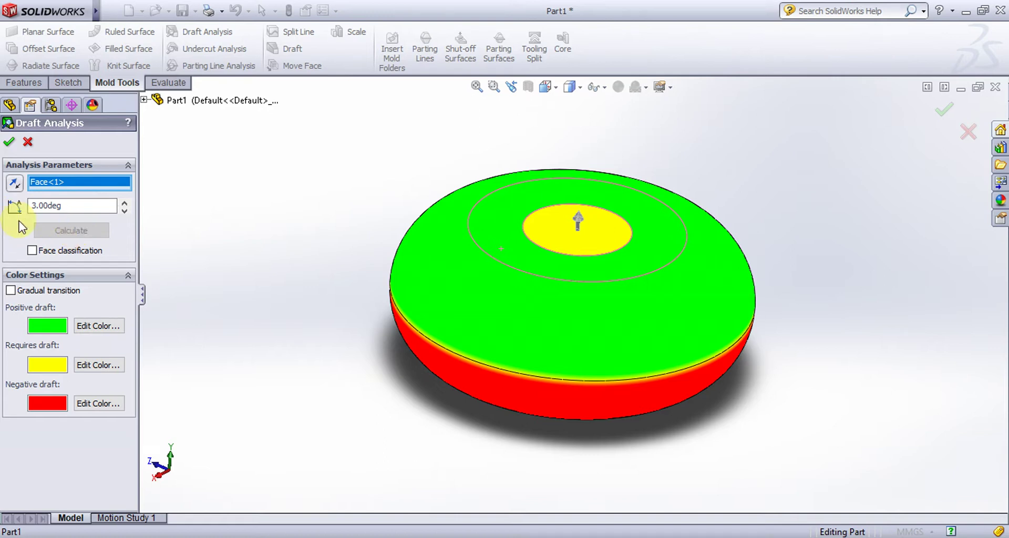
mouse_move(434, 296)
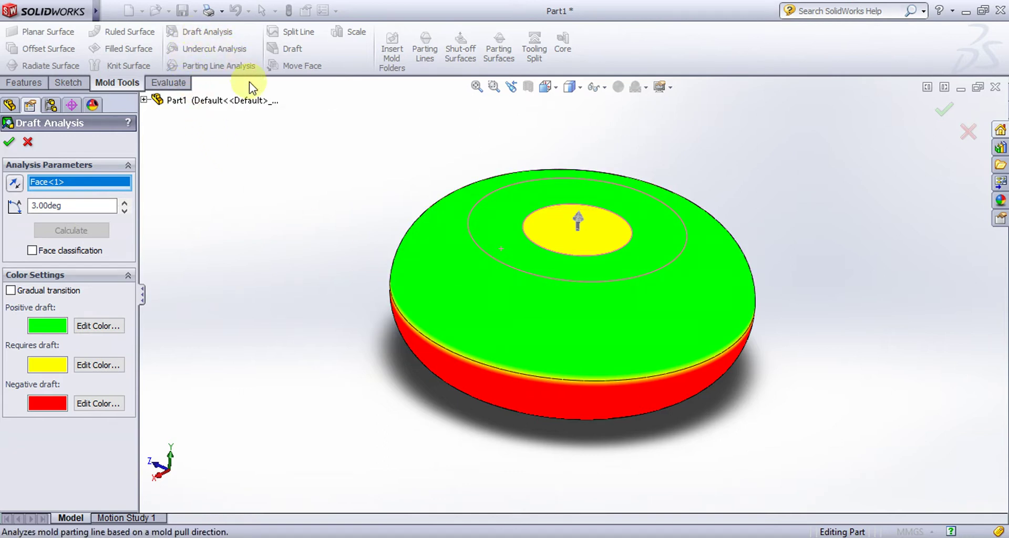
middle_click_drag(295, 195, 286, 213)
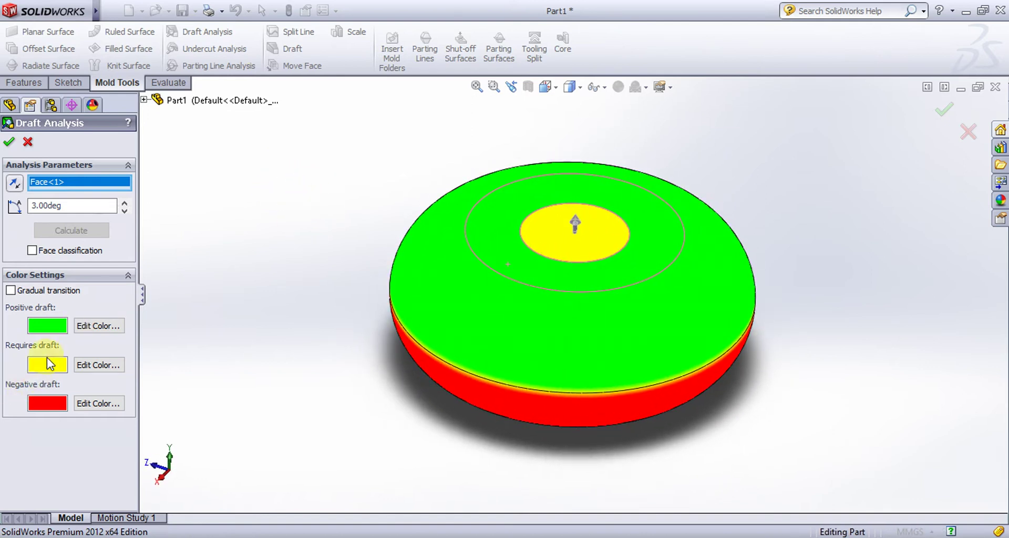
middle_click_drag(254, 338, 227, 300)
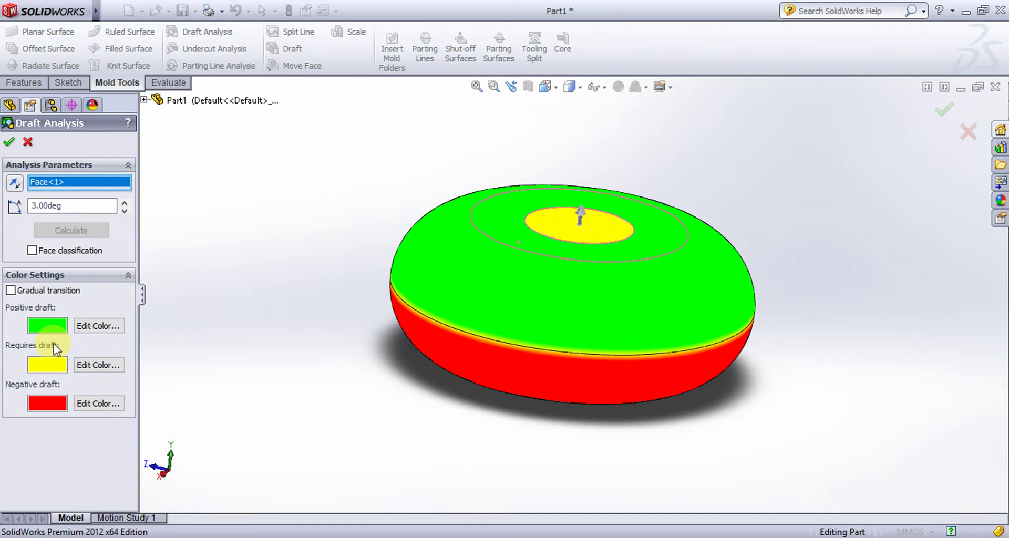
middle_click_drag(289, 371, 415, 271)
scroll(420, 273, "down", 3)
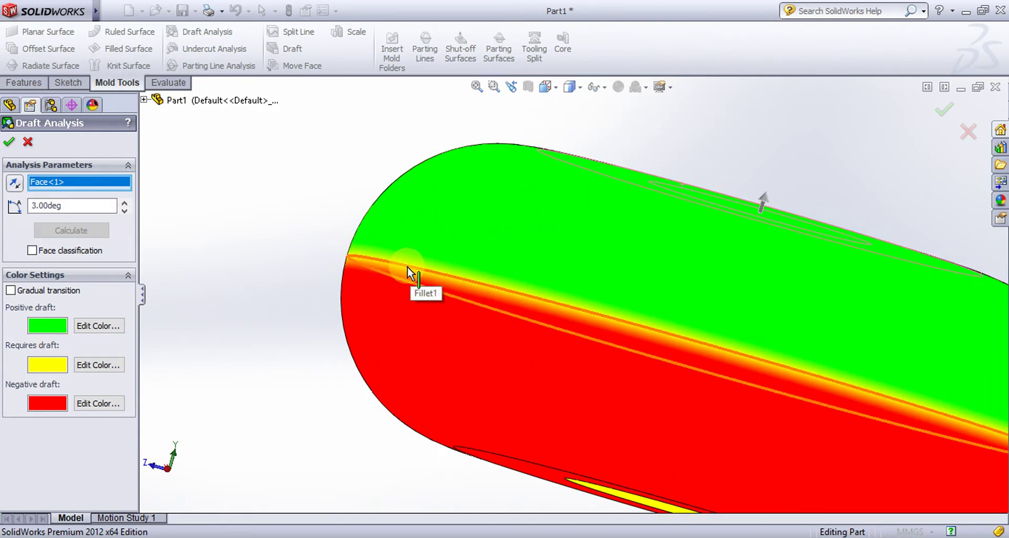
mouse_move(315, 169)
middle_mouse_down()
mouse_move(275, 219)
mouse_move(295, 210)
mouse_move(231, 189)
mouse_move(334, 171)
middle_mouse_up()
scroll(342, 169, "down", 3)
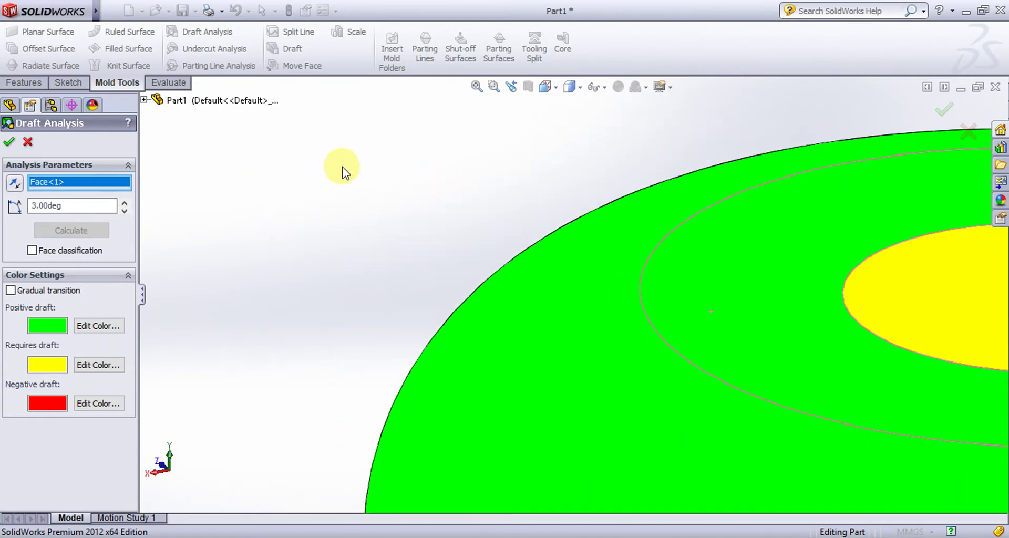
scroll(342, 169, "up", 5)
key("f")
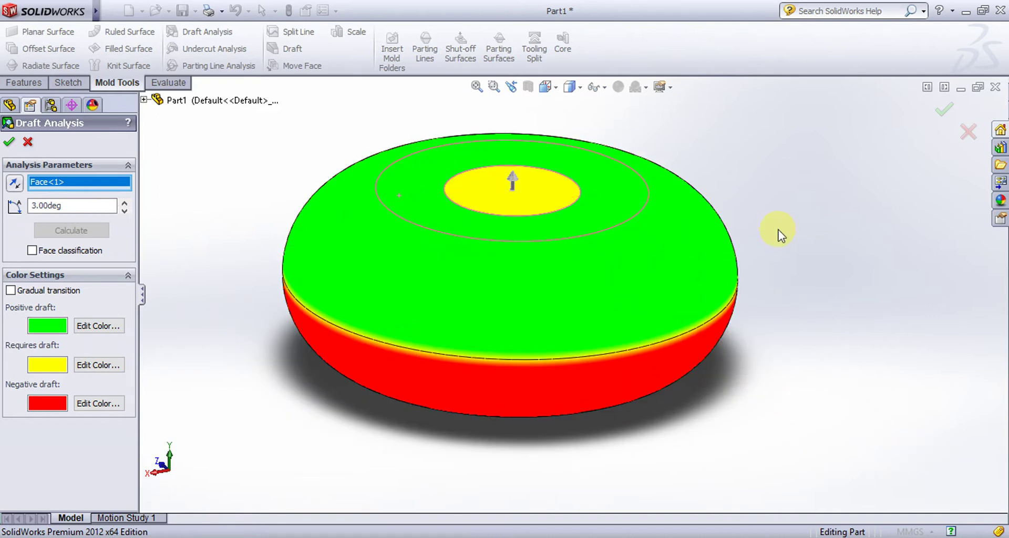
middle_click_drag(777, 235, 769, 263)
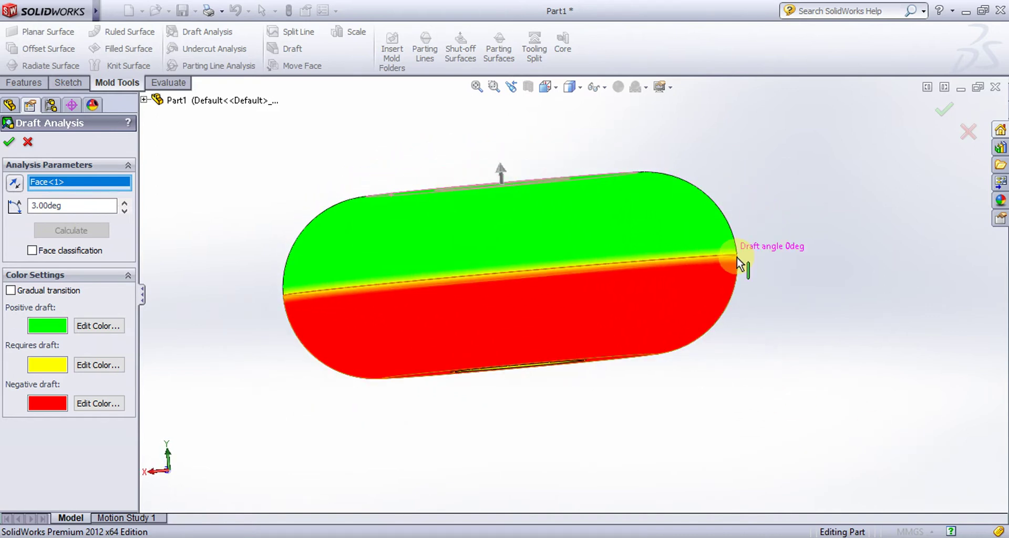
middle_click_drag(757, 243, 581, 214)
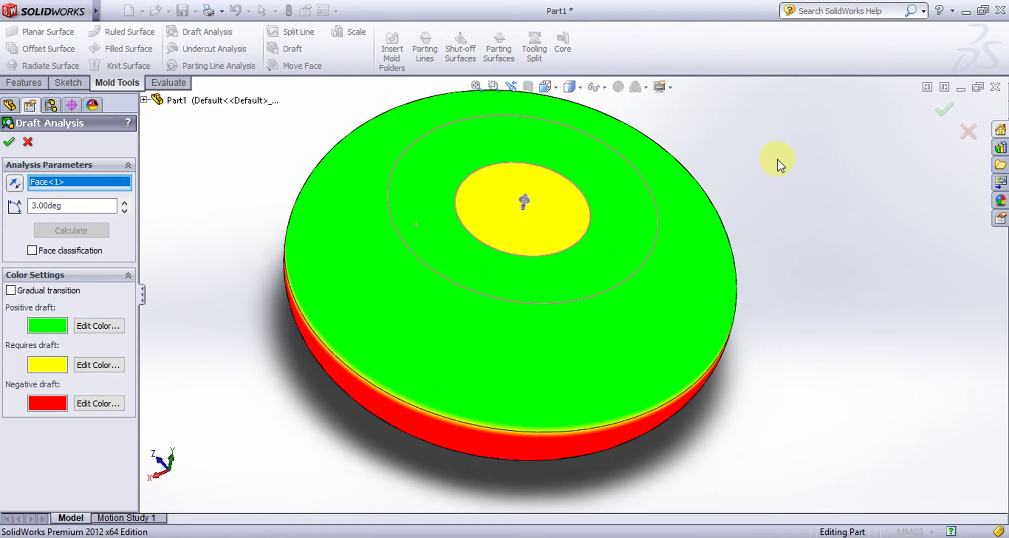
middle_click_drag(773, 158, 774, 225)
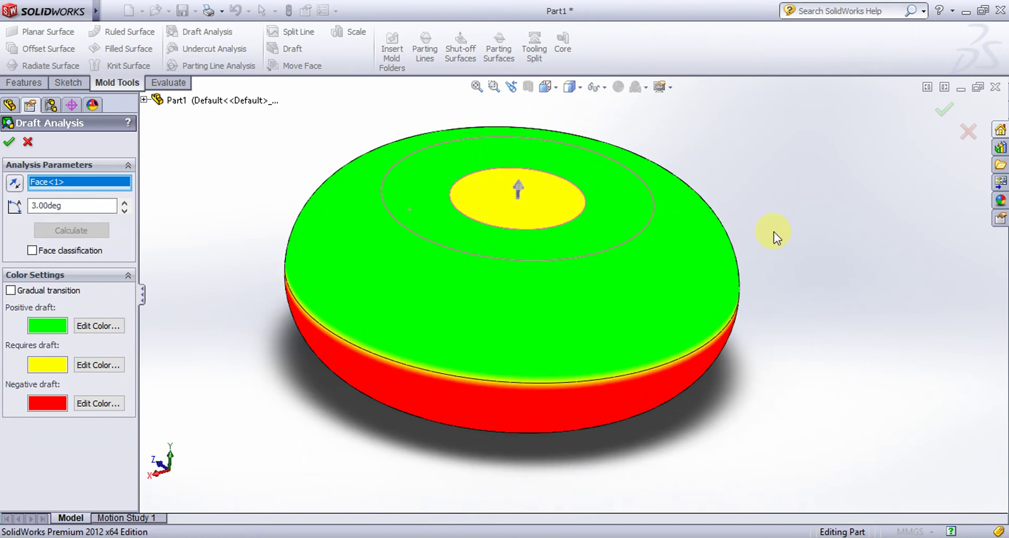
Add a 1.00° draft to the hole wall, using the top ring face as neutral plane
left_click(10, 142)
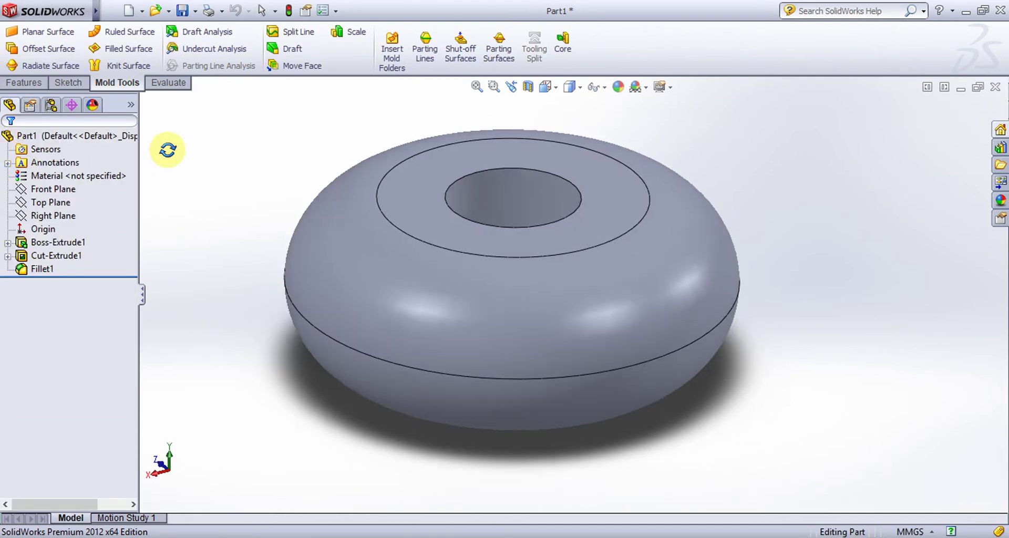
left_click(281, 48)
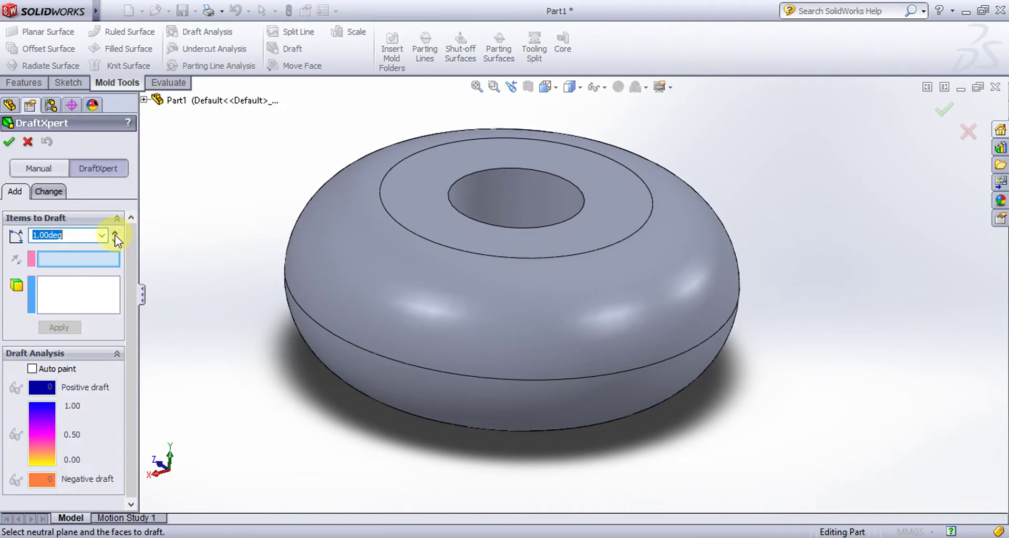
left_click(424, 219)
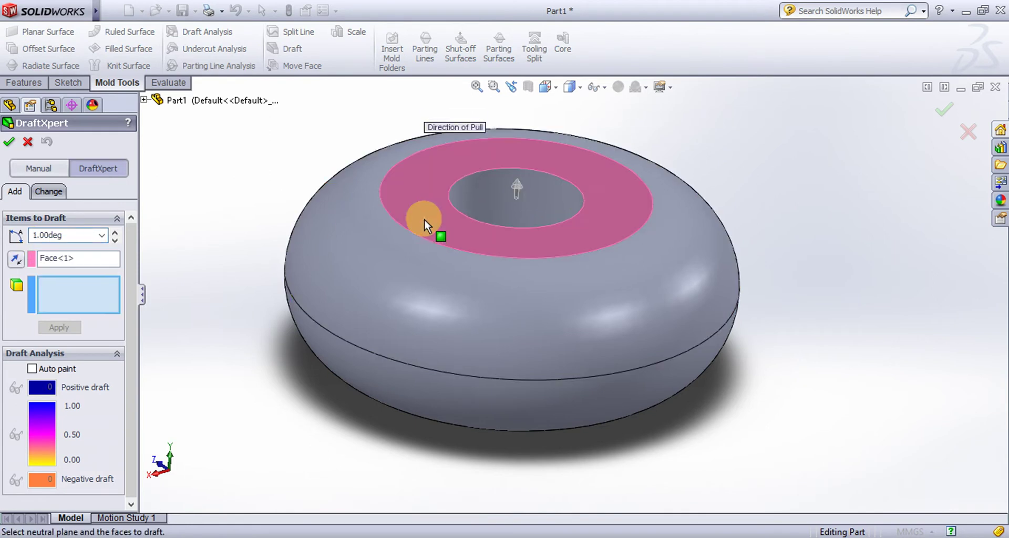
left_click(494, 201)
left_click(9, 141)
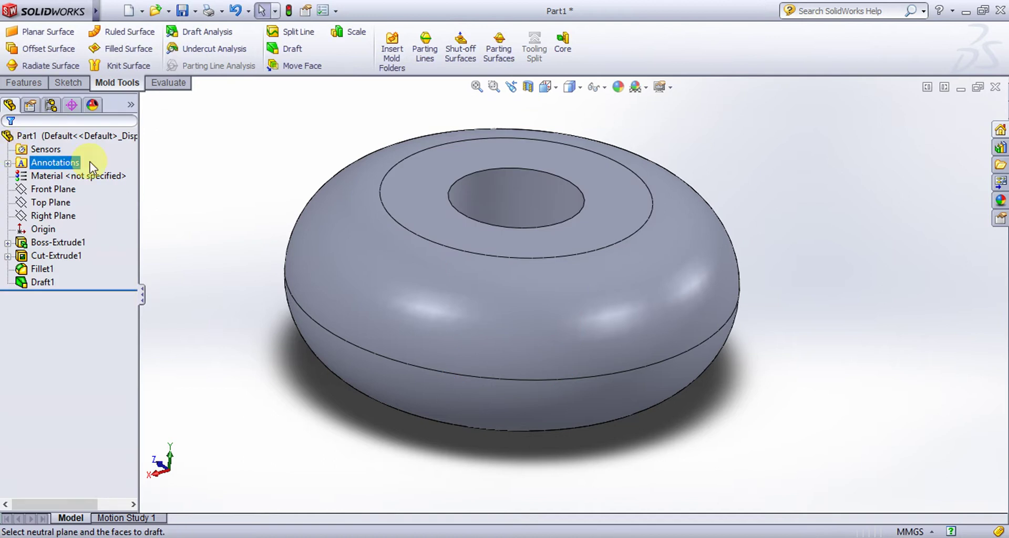
left_click(197, 30)
left_click(434, 182)
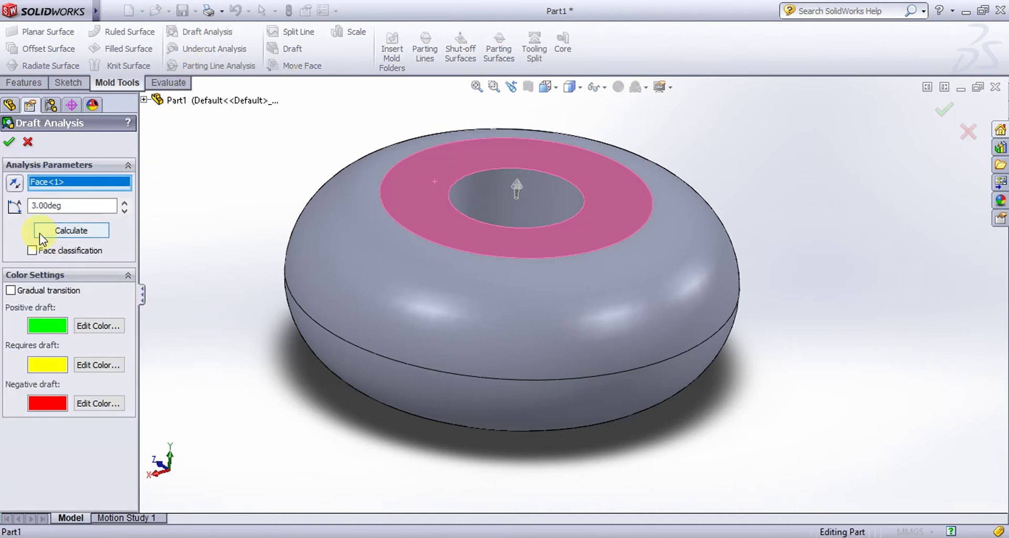
left_click(71, 230)
middle_click_drag(344, 185, 316, 204)
mouse_move(333, 182)
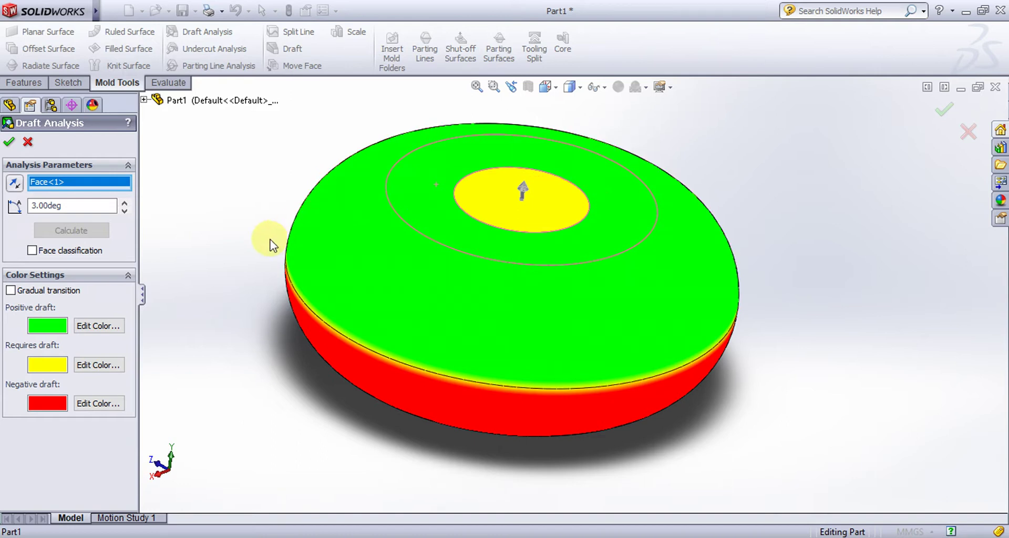
middle_click_drag(237, 207, 124, 176)
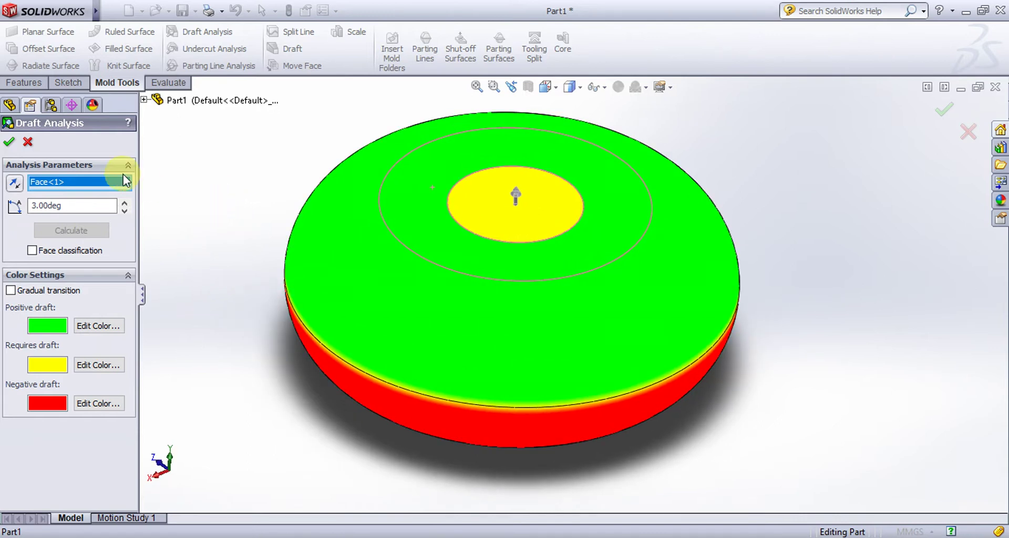
left_click(26, 141)
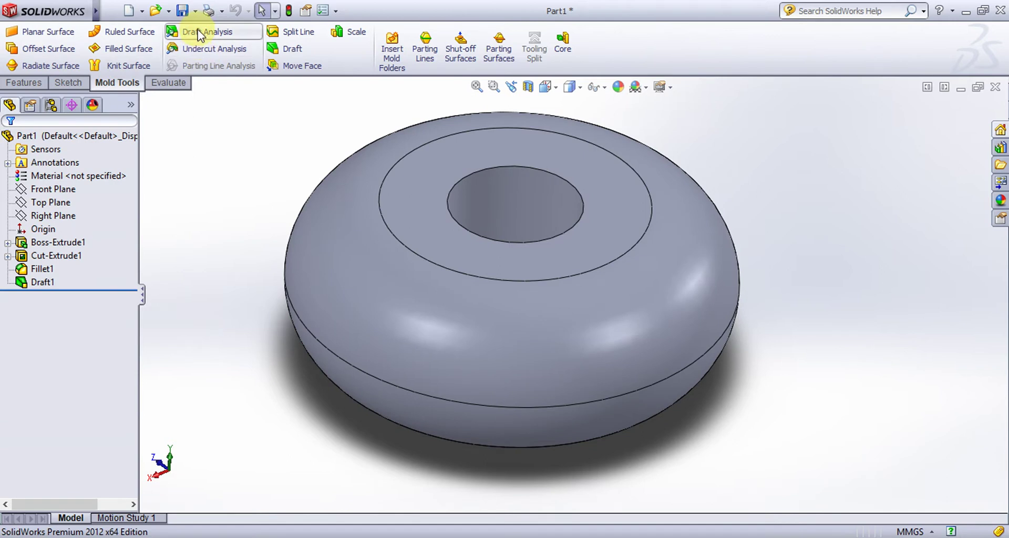
Rerun the draft analysis with the top ring face as pull direction, then close it
left_click(198, 32)
left_click(541, 162)
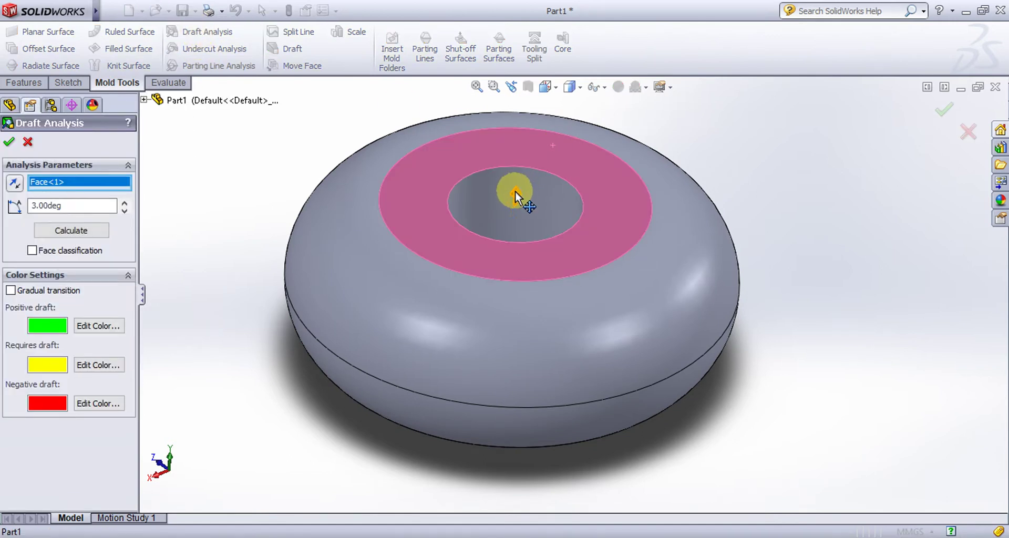
left_click(27, 142)
Add a 3.00° draft to the hole's bottom face with the top ring as neutral plane
left_click(274, 48)
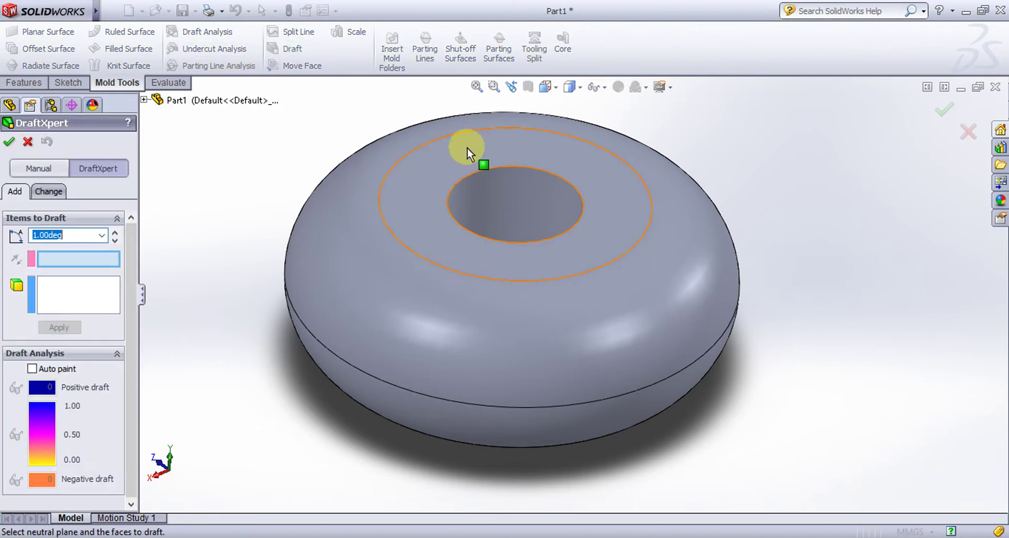
left_click(469, 148)
left_click(496, 194)
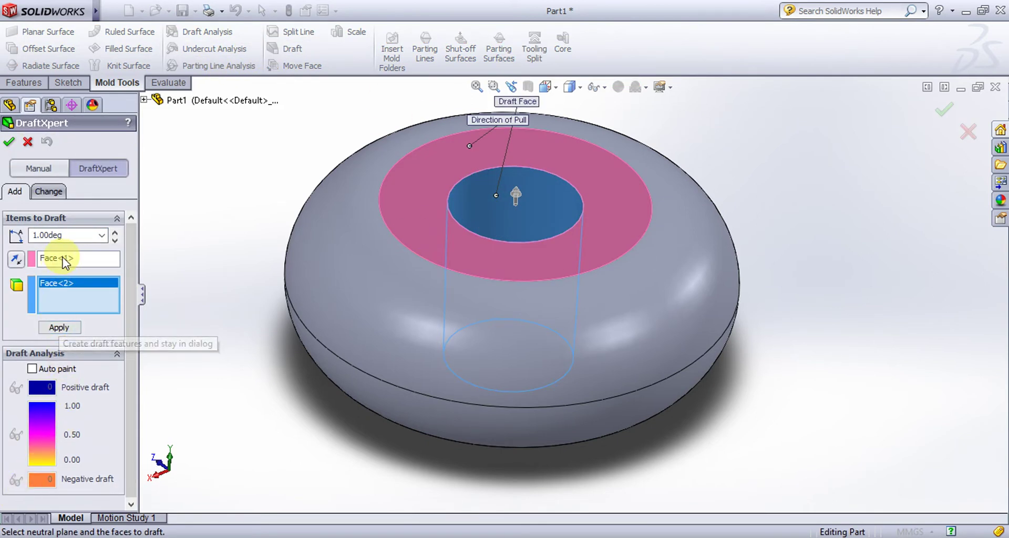
left_click(117, 235)
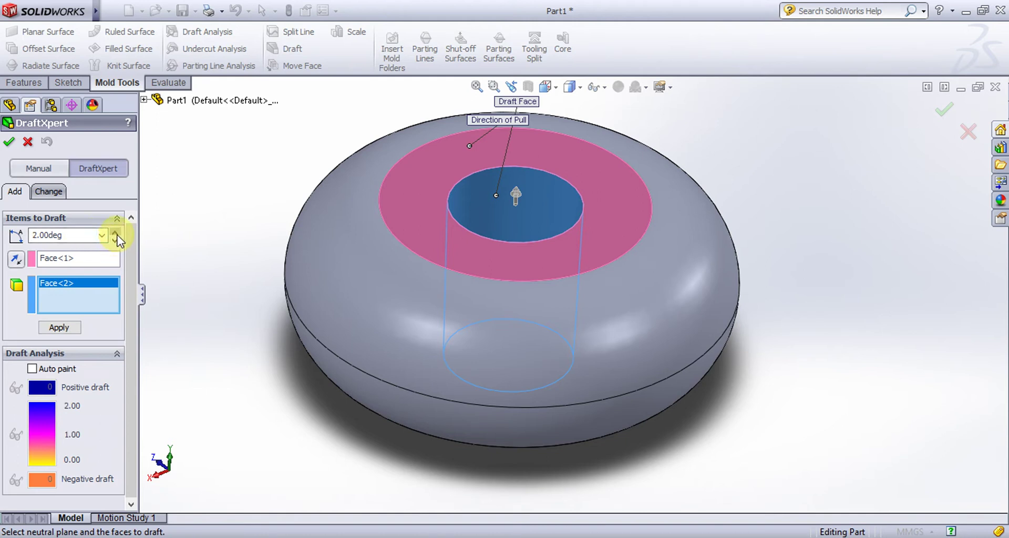
left_click(117, 235)
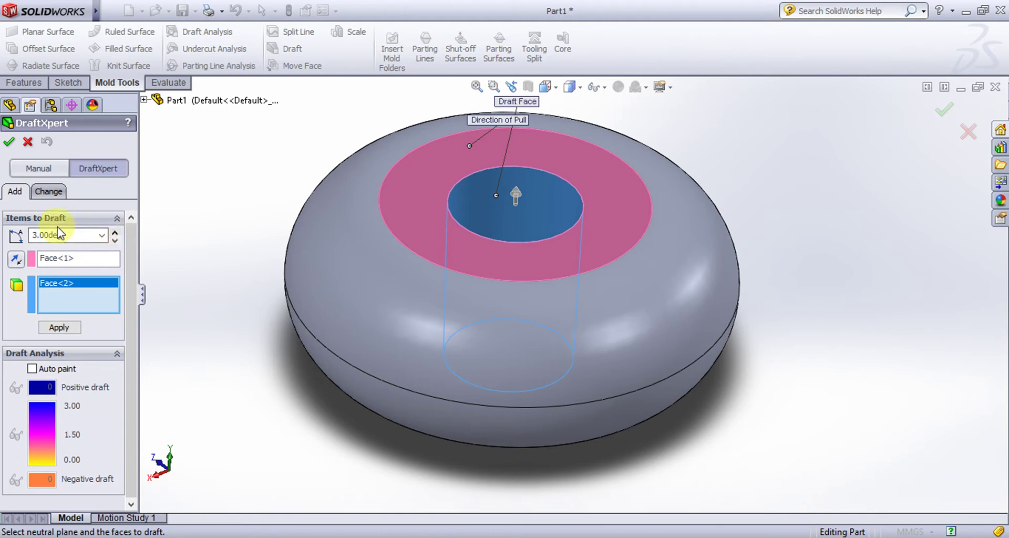
left_click(9, 144)
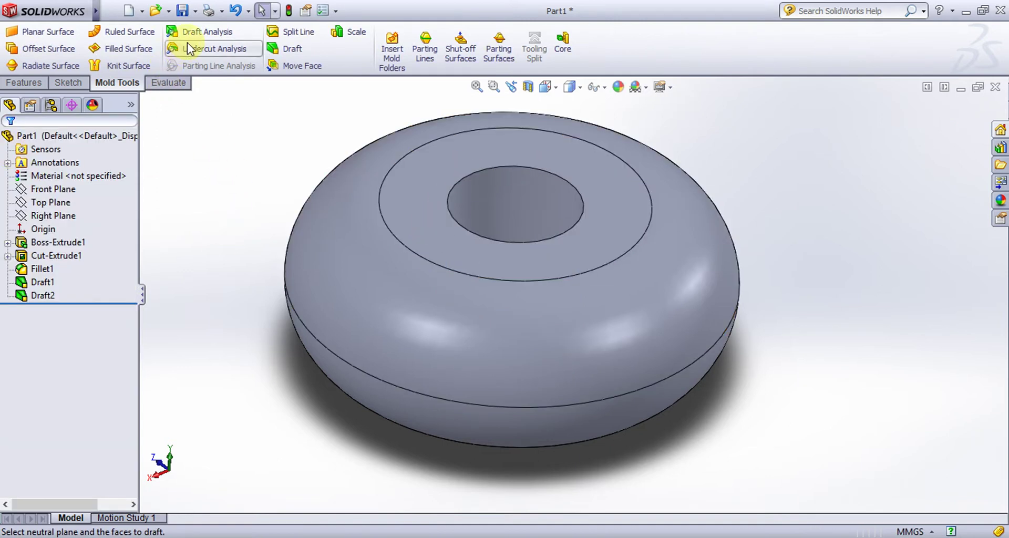
left_click(200, 33)
left_click(421, 173)
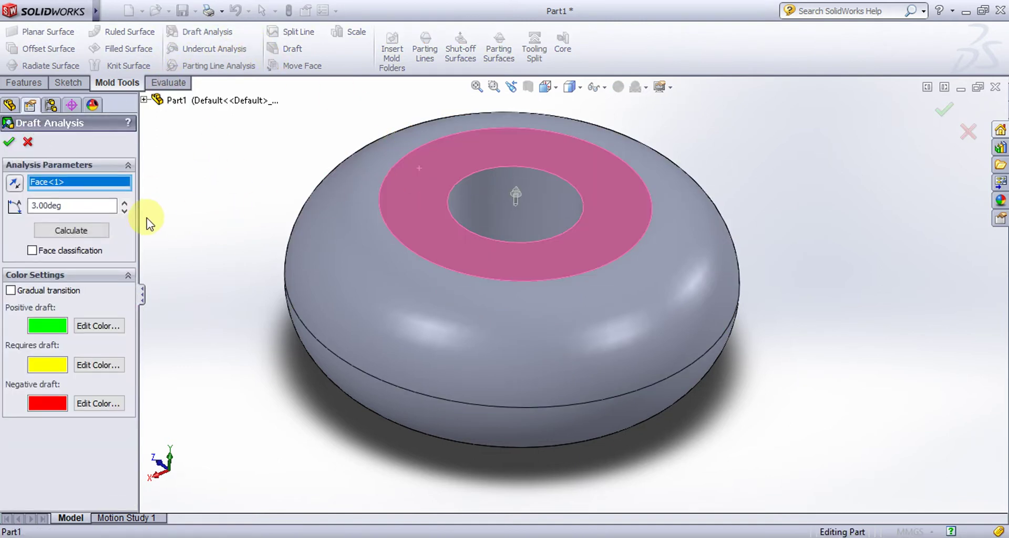
left_click(73, 230)
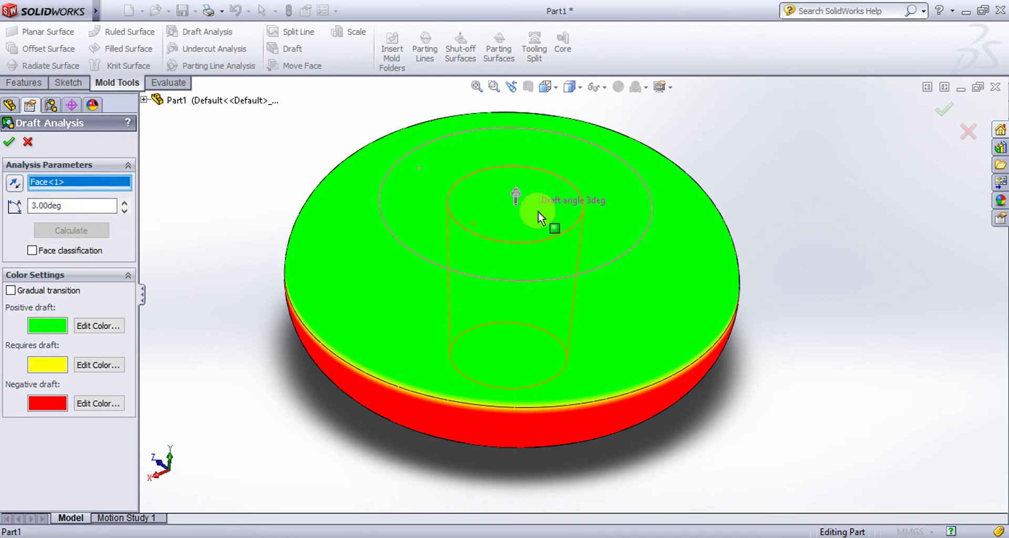
middle_click_drag(540, 214, 469, 351)
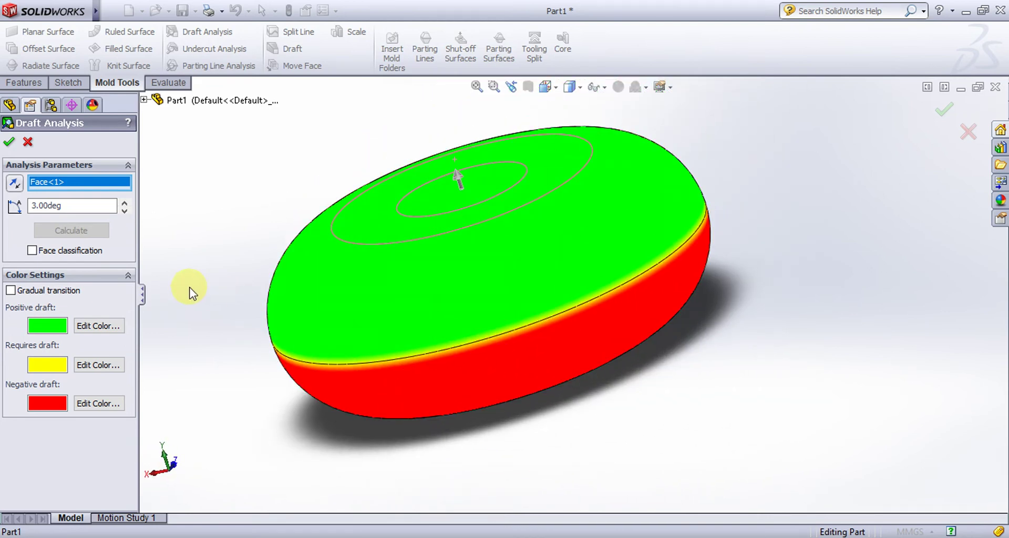
middle_click_drag(191, 286, 319, 344)
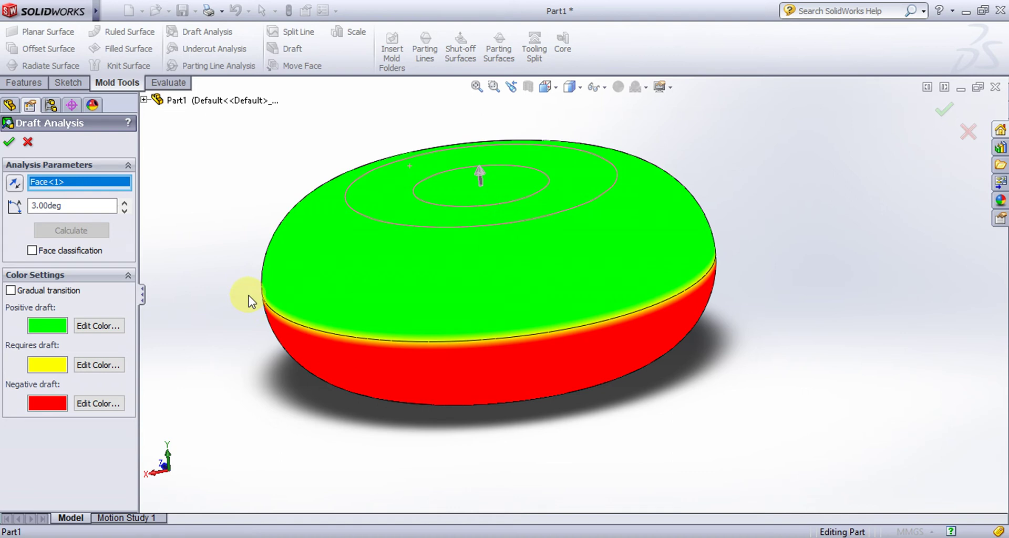
middle_click_drag(202, 308, 203, 240)
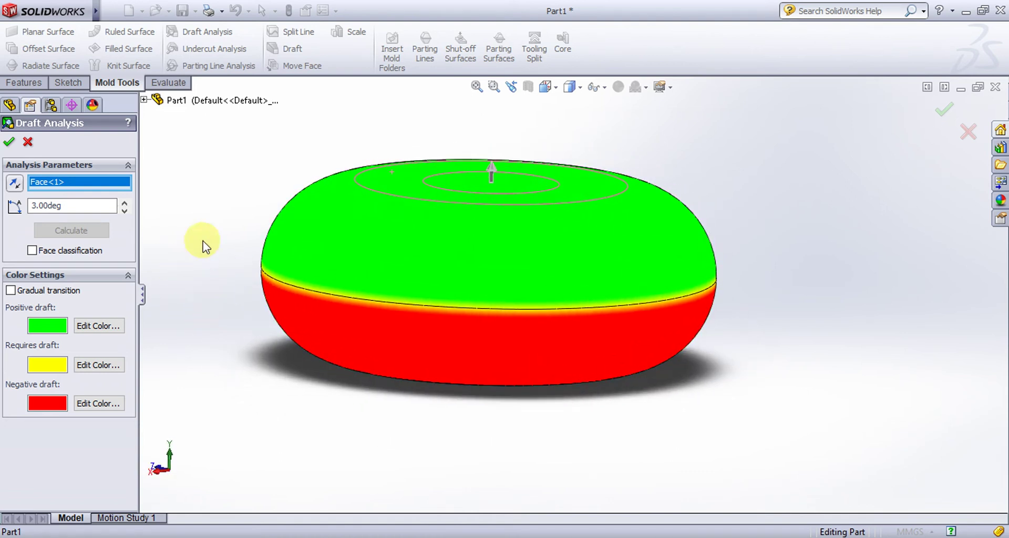
left_click(28, 140)
middle_click_drag(263, 161, 275, 252)
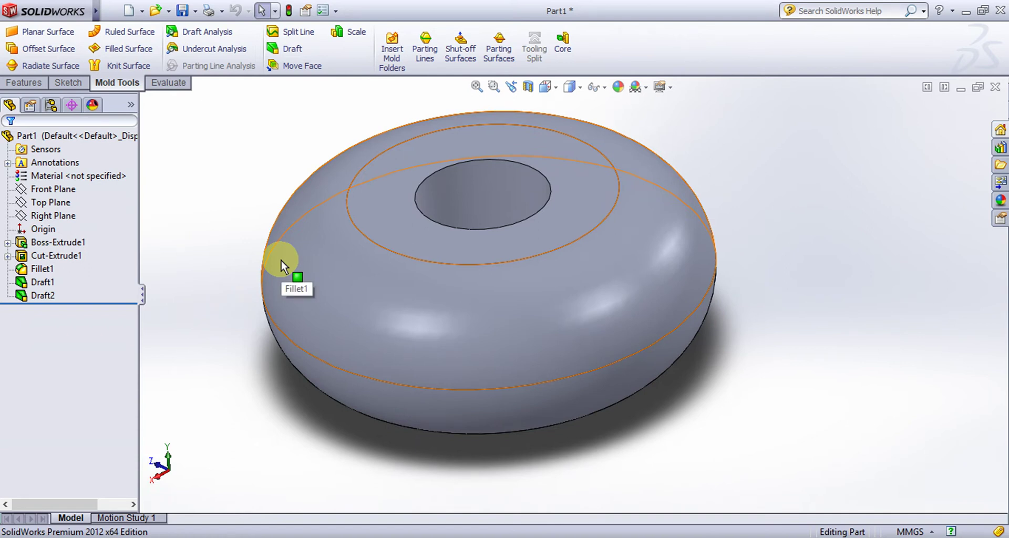
left_click(398, 44)
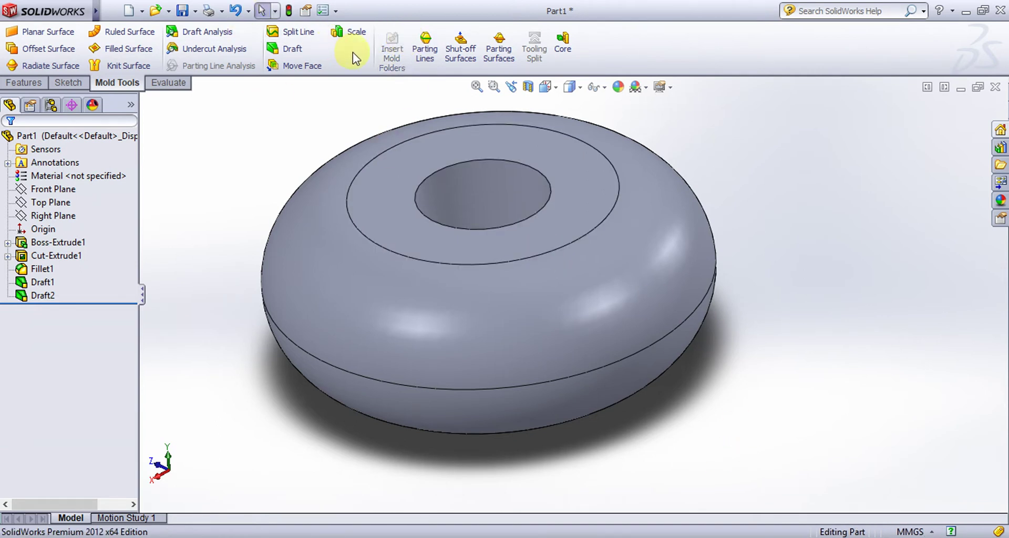
key("z")
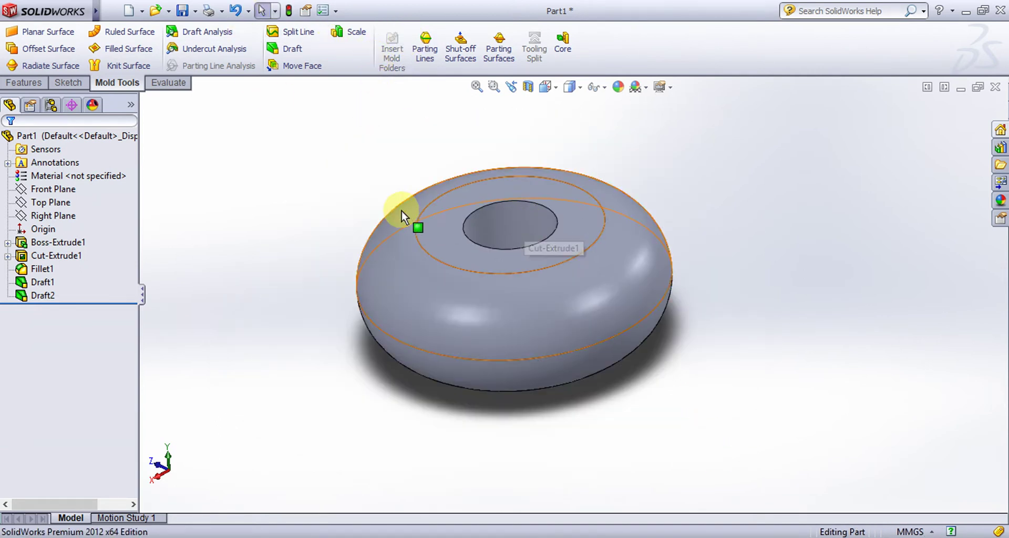
middle_click_drag(423, 173, 435, 162)
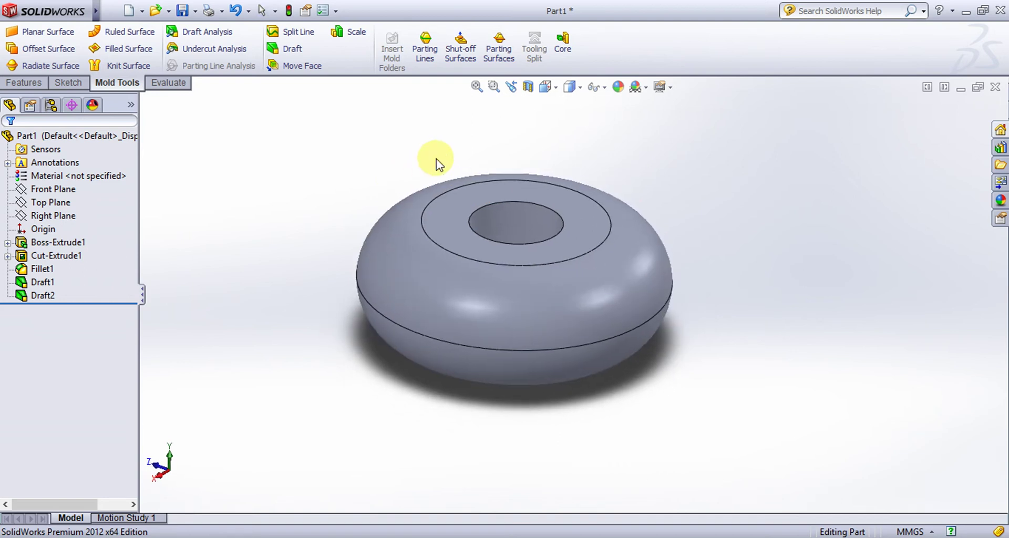
scroll(522, 213, "down", 2)
middle_click_drag(502, 213, 445, 304)
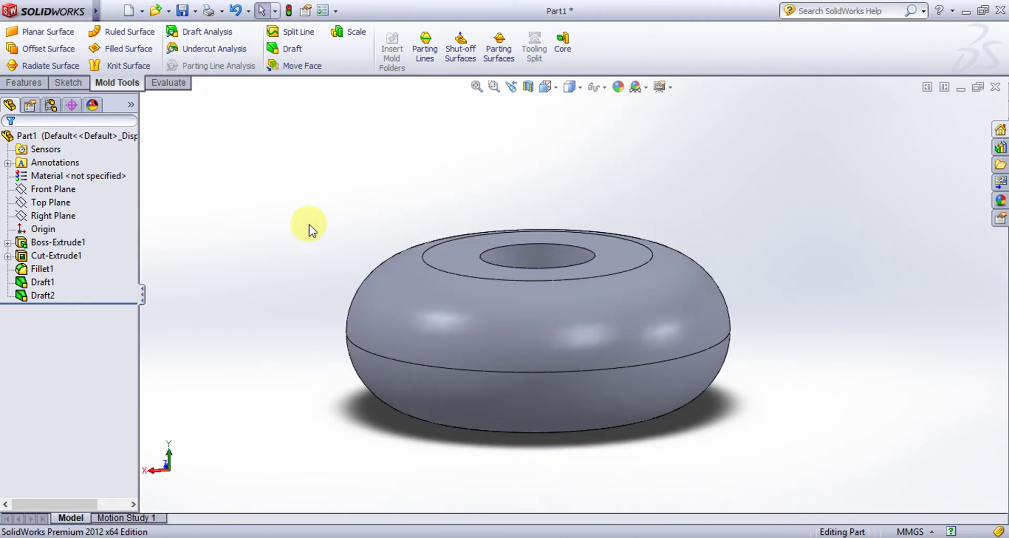
middle_click_drag(309, 226, 309, 279)
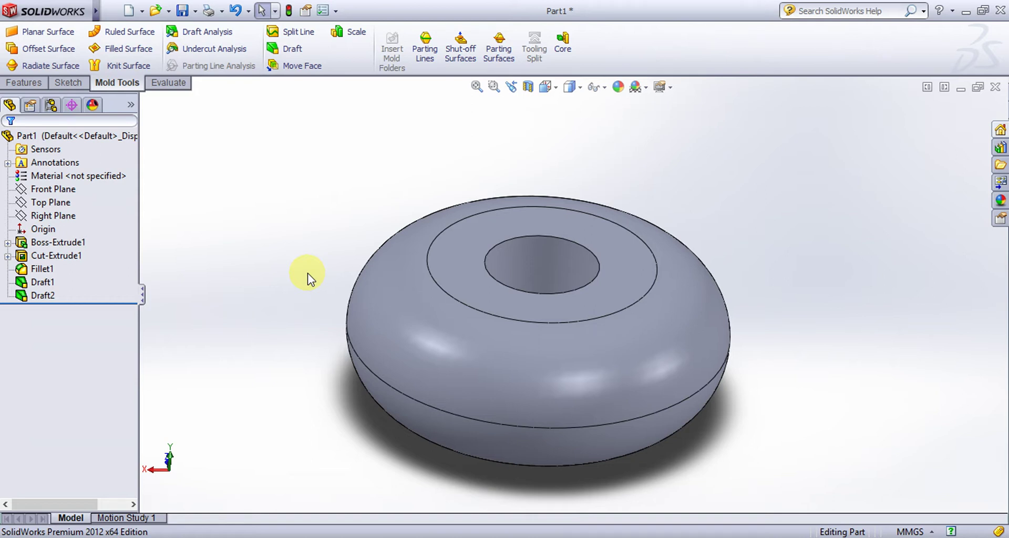
Create Parting Line1 on the green/red draft transition edge, pulling from the top face
left_click(432, 61)
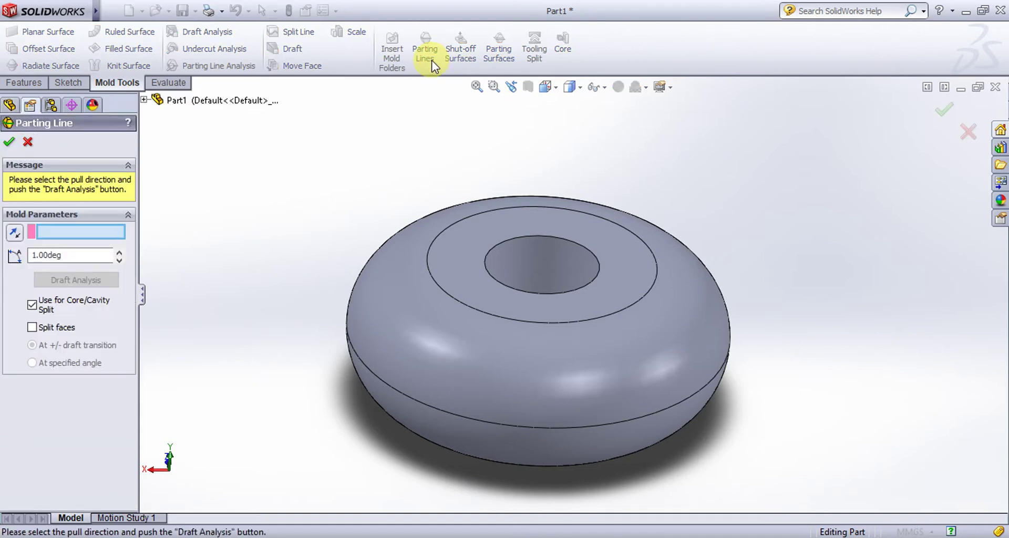
left_click(486, 233)
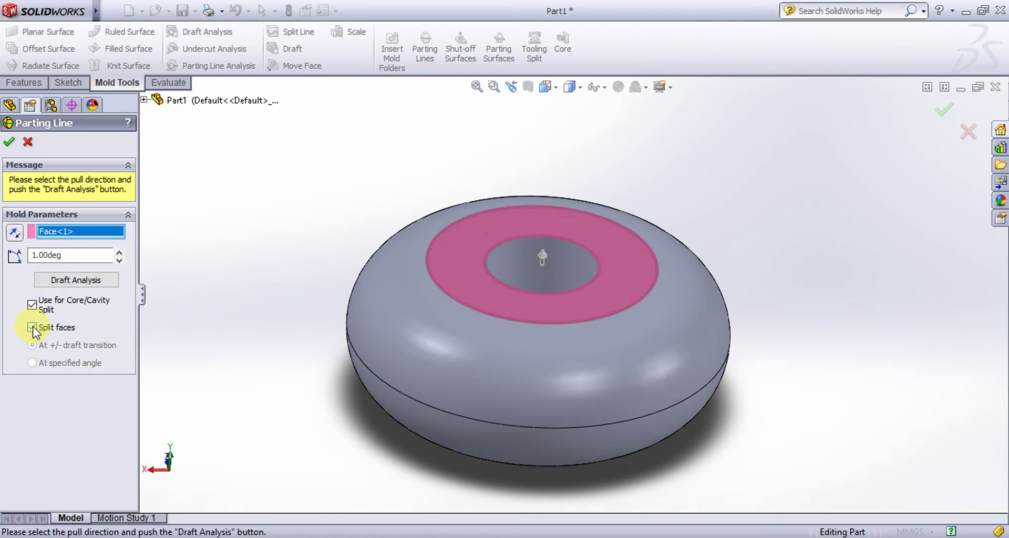
left_click(84, 283)
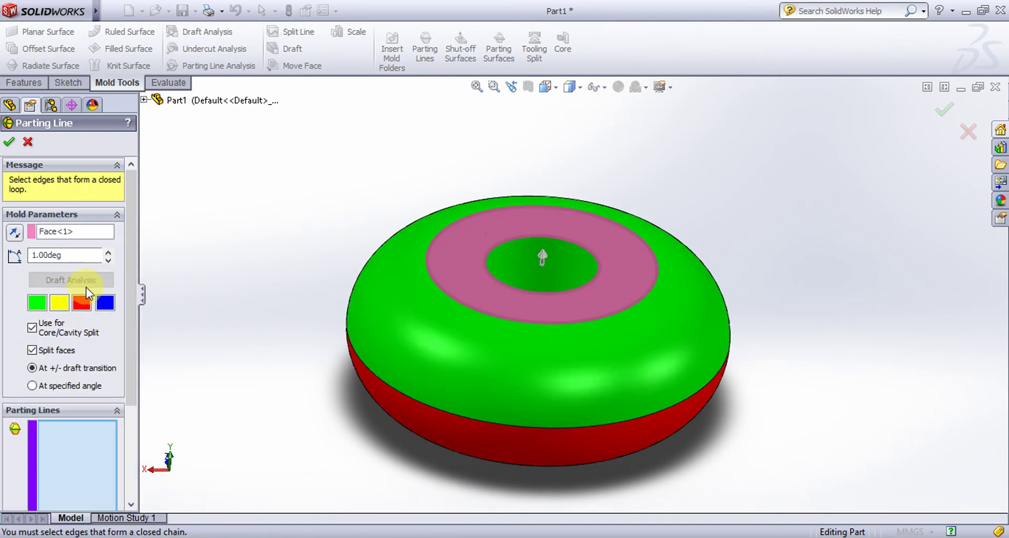
middle_click_drag(232, 300, 212, 338)
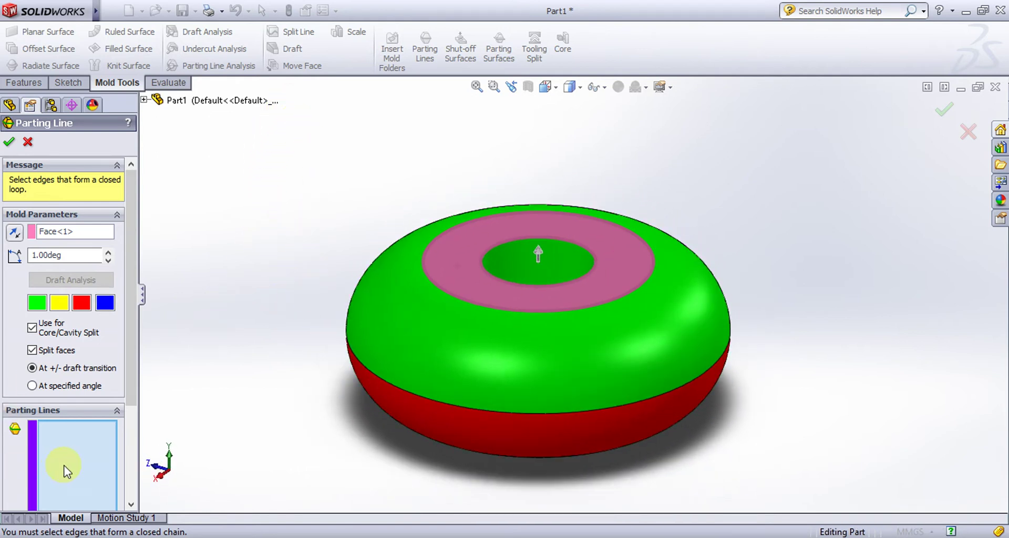
left_click(423, 397)
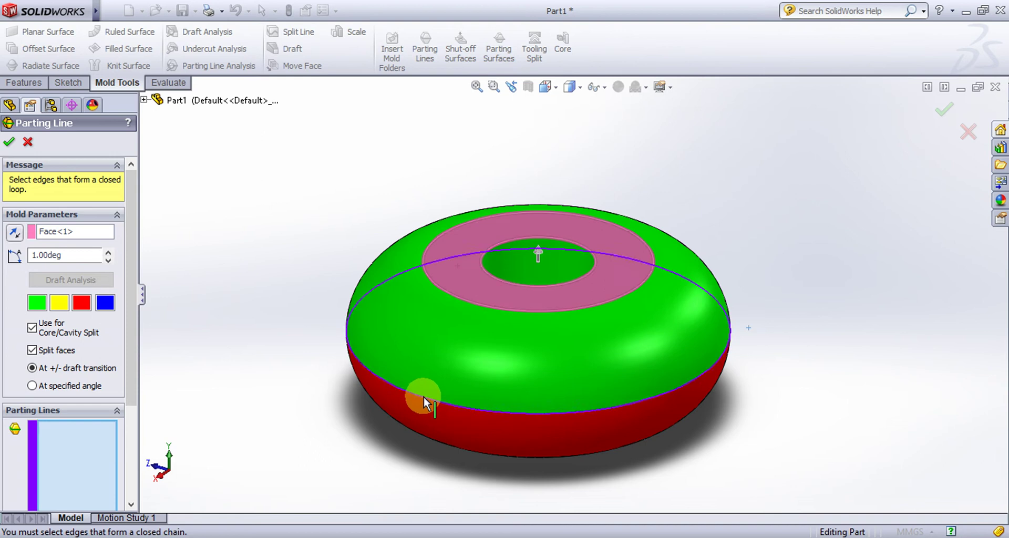
left_click(15, 142)
middle_click_drag(265, 173, 279, 417)
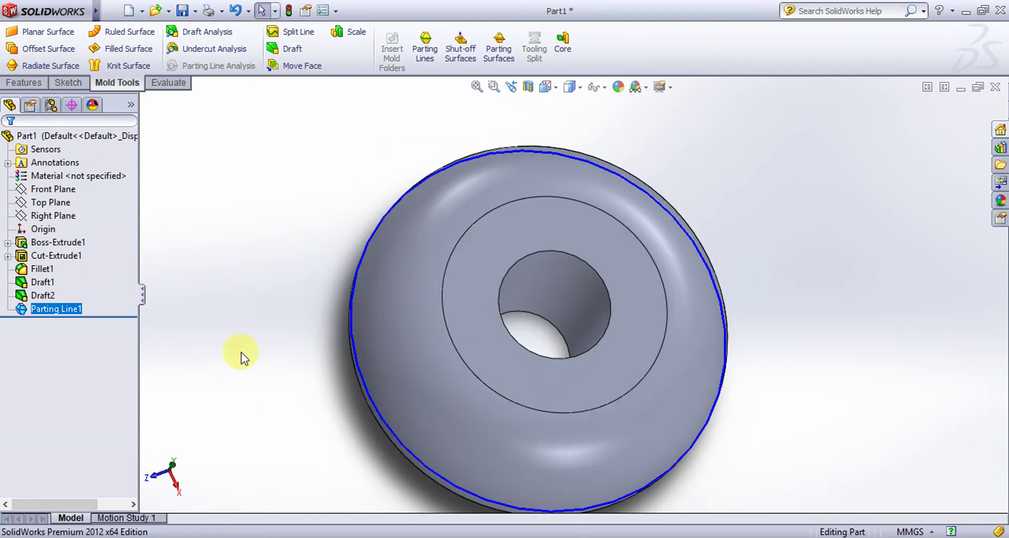
middle_click_drag(231, 338, 324, 312)
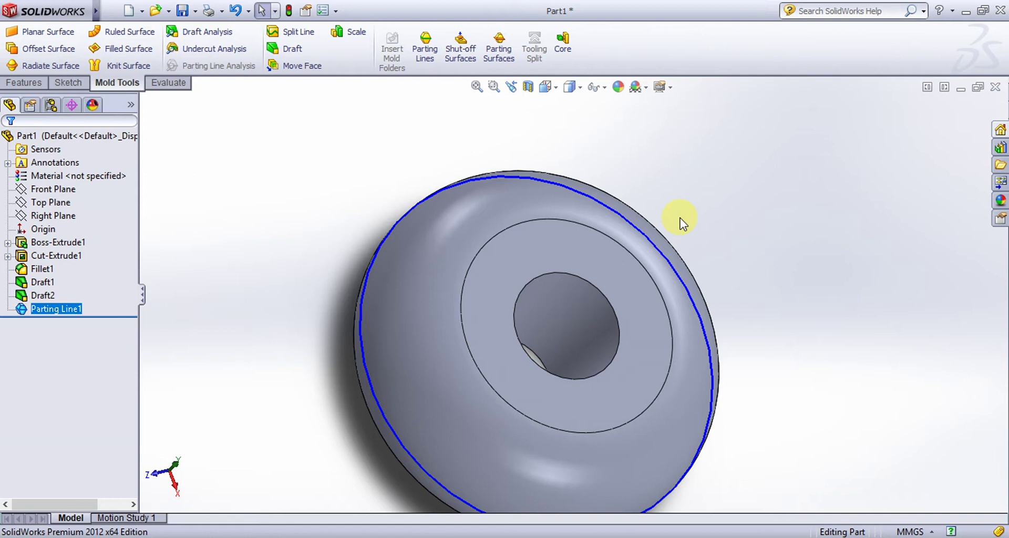
key("ctrl+5")
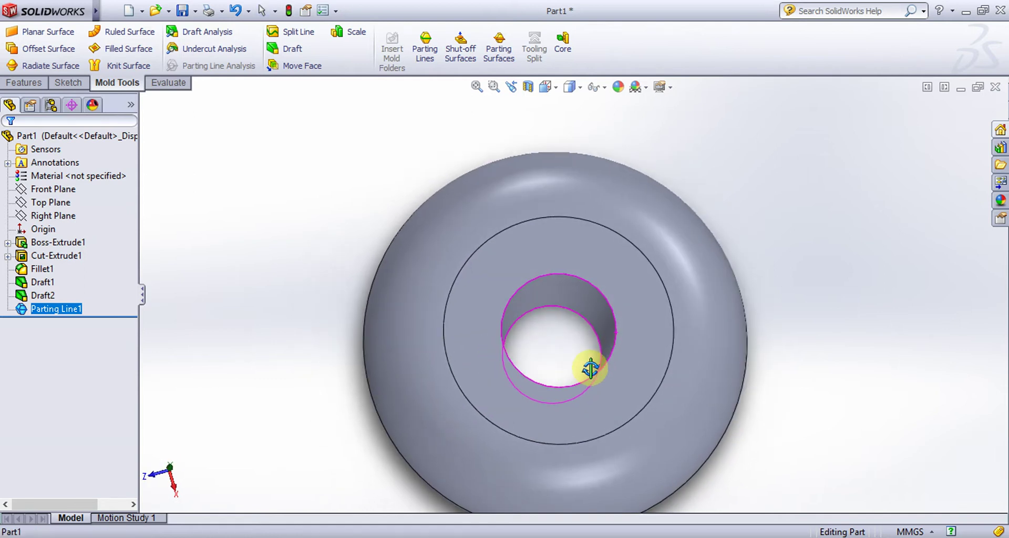
middle_click_drag(567, 389, 528, 271)
key("Escape")
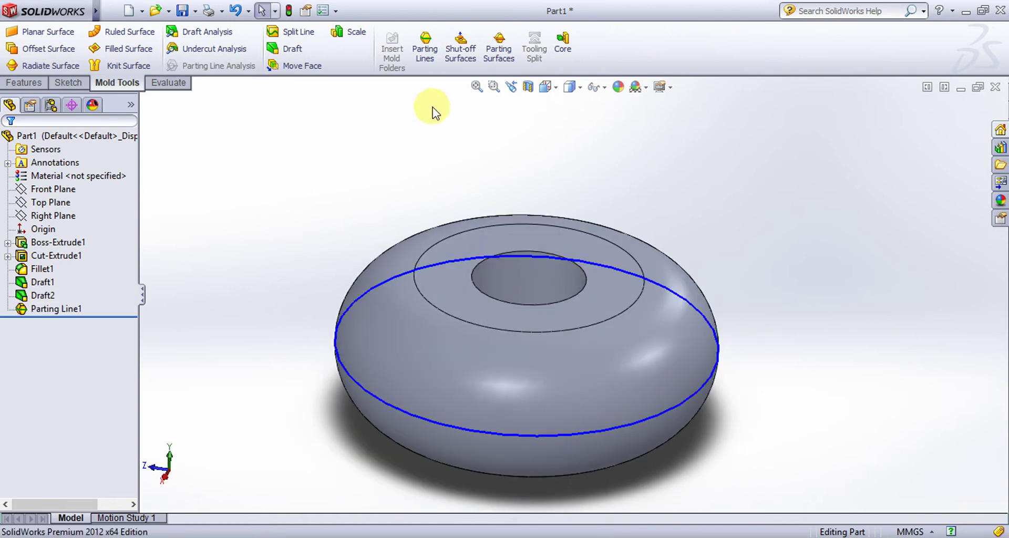
Seal the central hole with Shut-Off Surface1 using the detected loop, then view the side
left_click(468, 65)
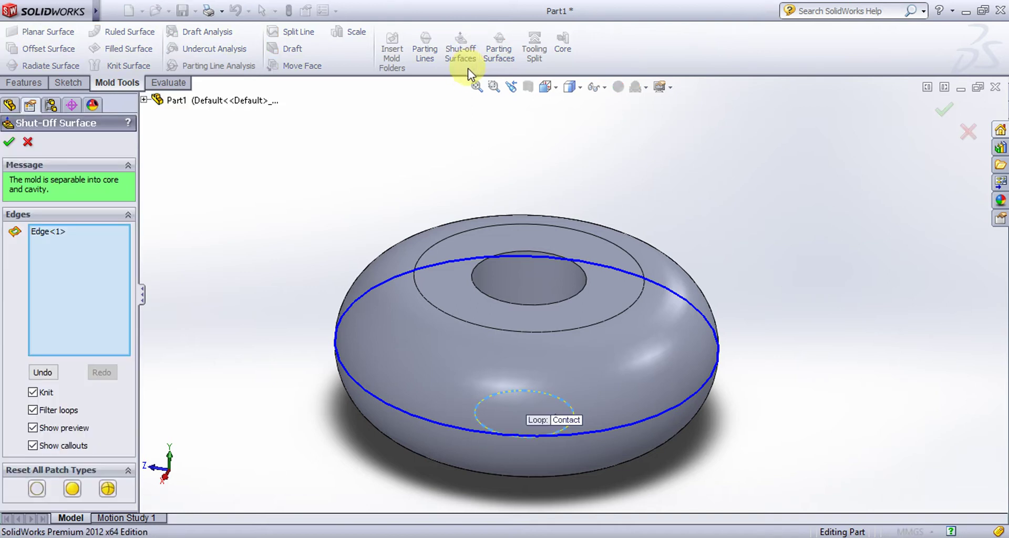
middle_click_drag(428, 186, 418, 286)
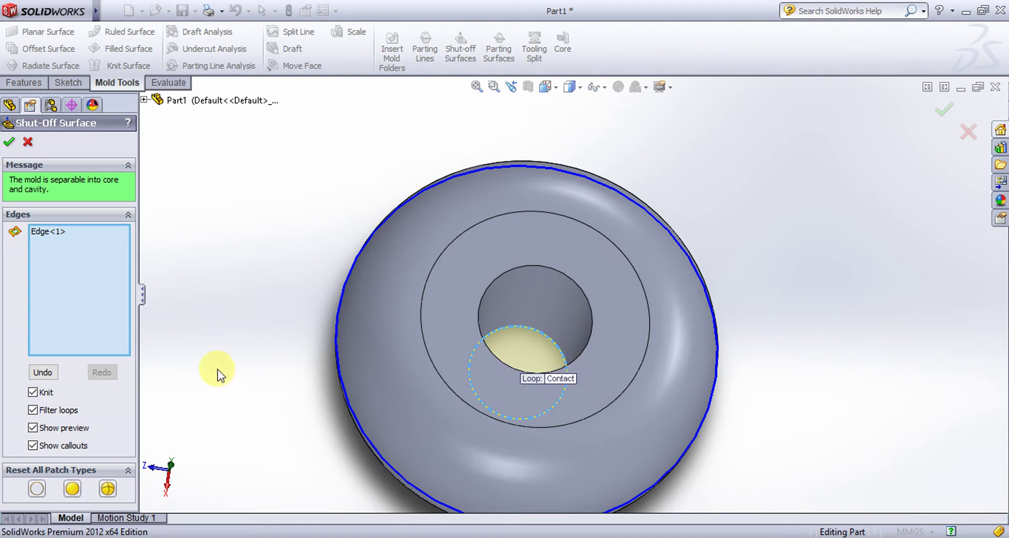
middle_click_drag(214, 367, 299, 284)
left_click(12, 141)
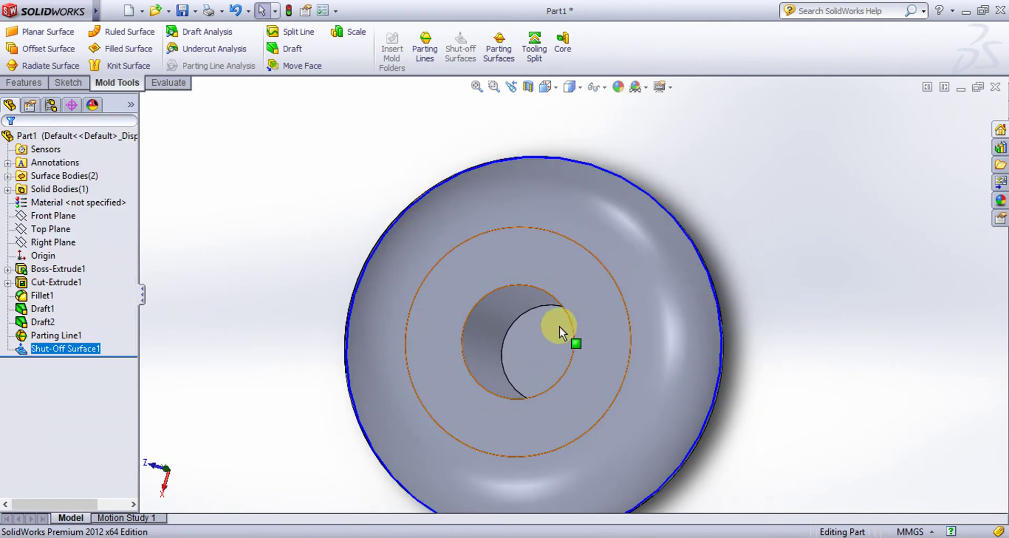
middle_click_drag(559, 328, 331, 263)
left_click(330, 263)
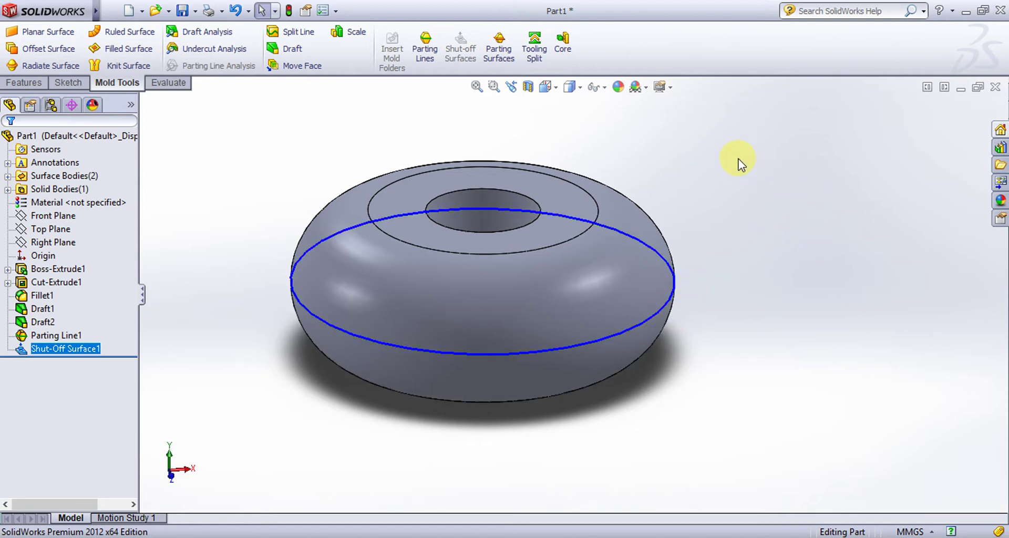
Create a flat 40 mm parting surface around the parting line and orbit to inspect it
left_click(492, 53)
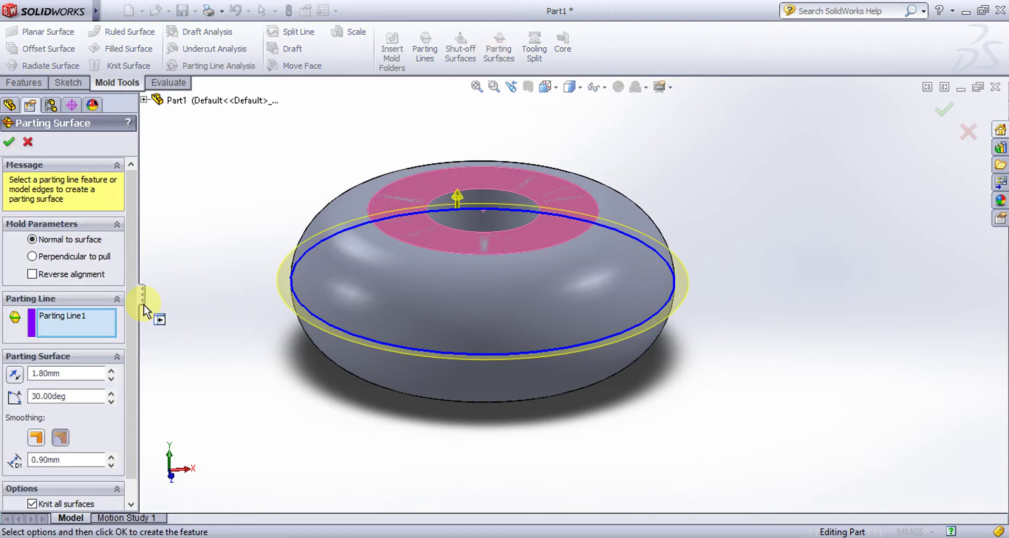
double_click(67, 374)
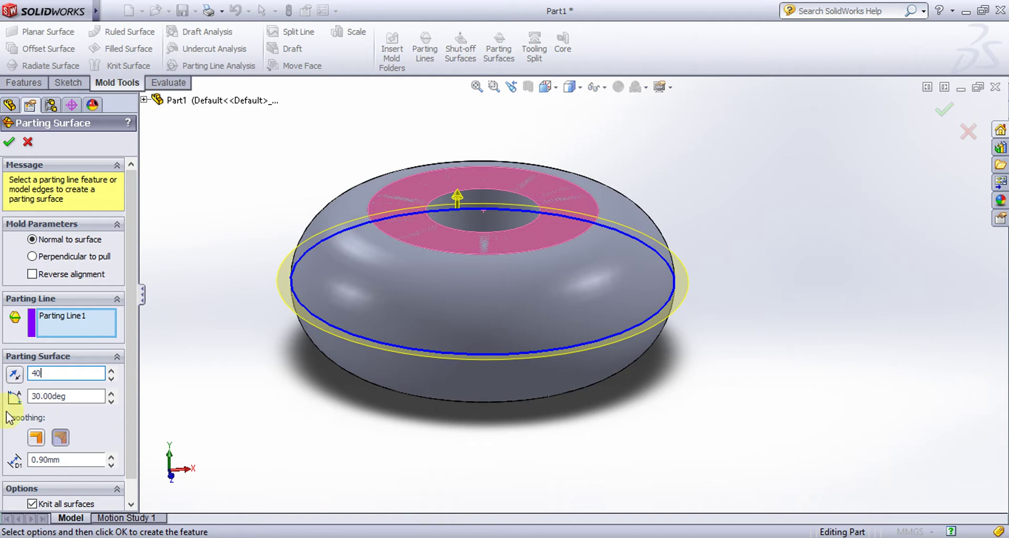
left_click(8, 141)
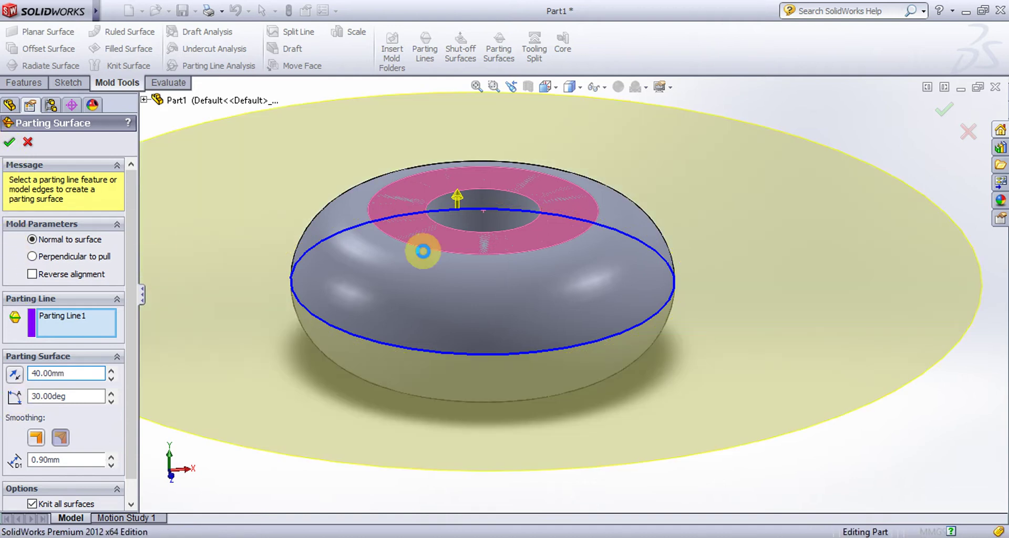
scroll(693, 253, "up", 3)
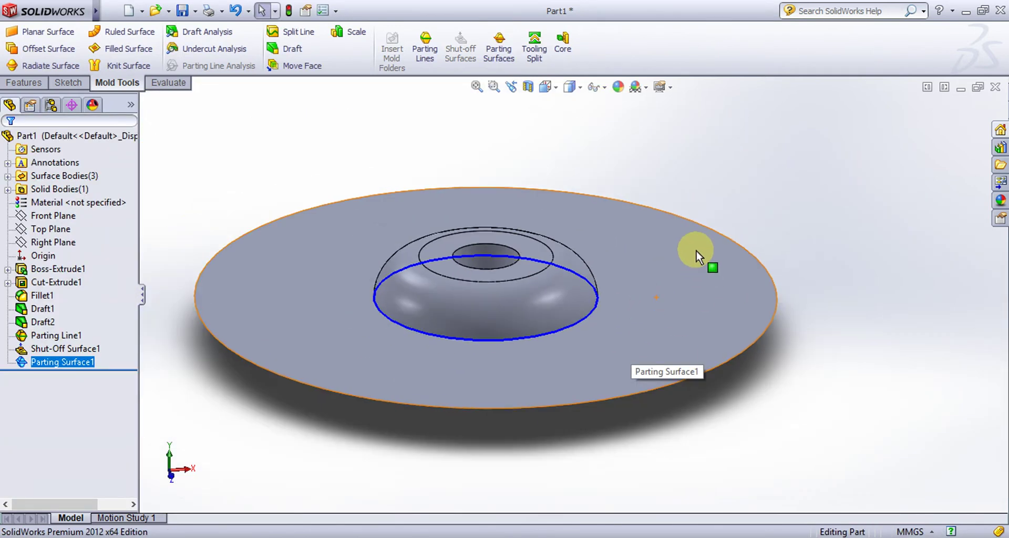
middle_click_drag(670, 191, 578, 429)
key("Escape")
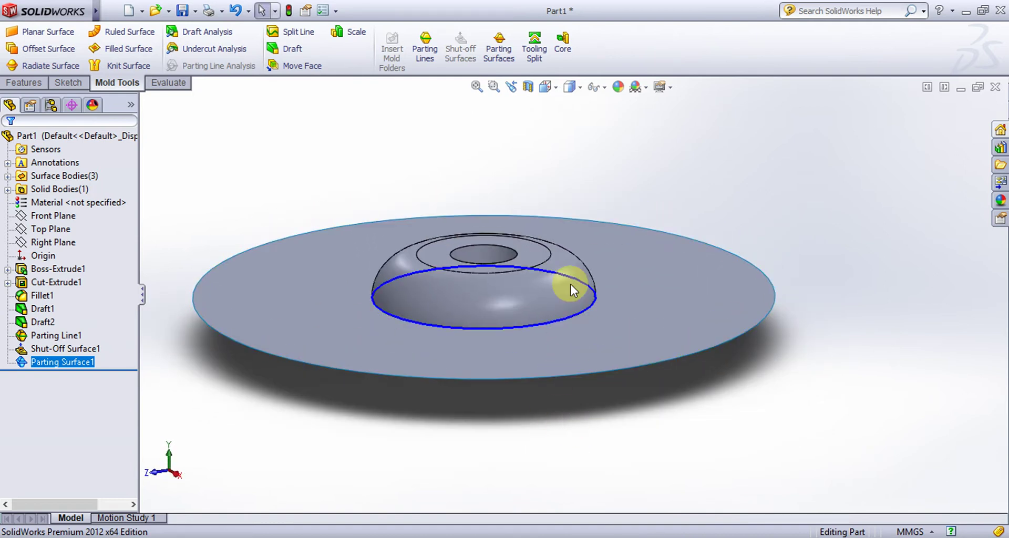
Start a tooling split sketch on the parting surface and view it face-on
left_click(542, 62)
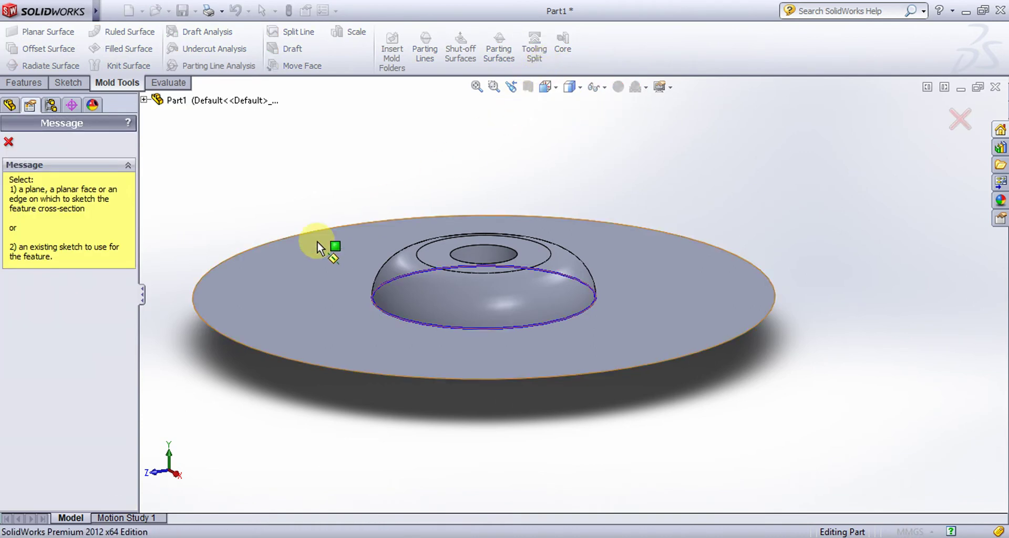
left_click(298, 278)
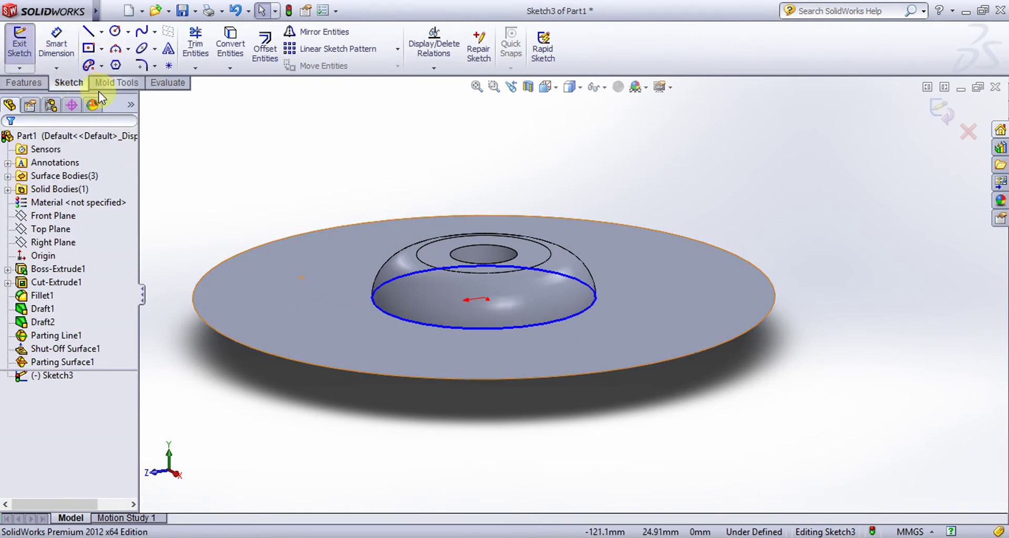
right_click(33, 374)
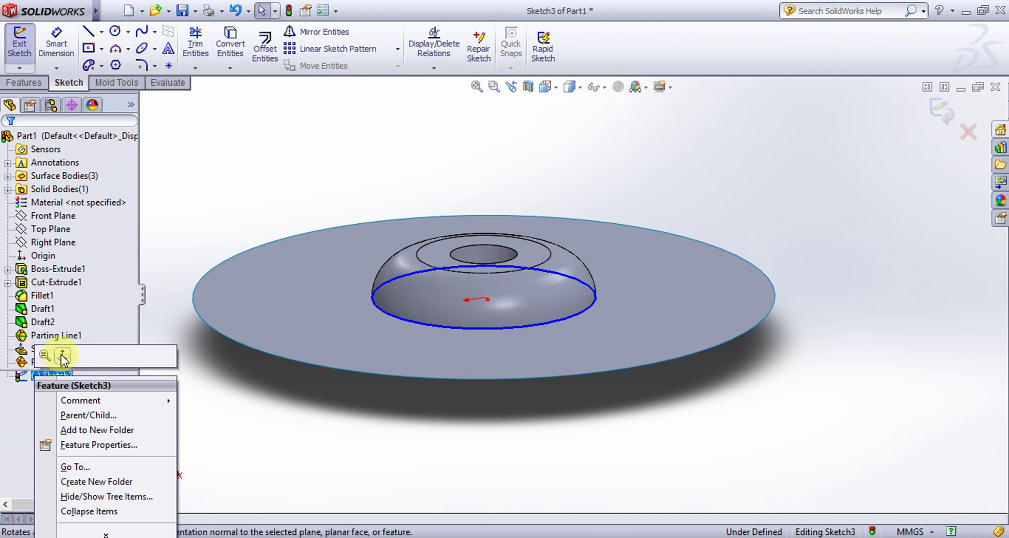
left_click(62, 355)
right_click(57, 375)
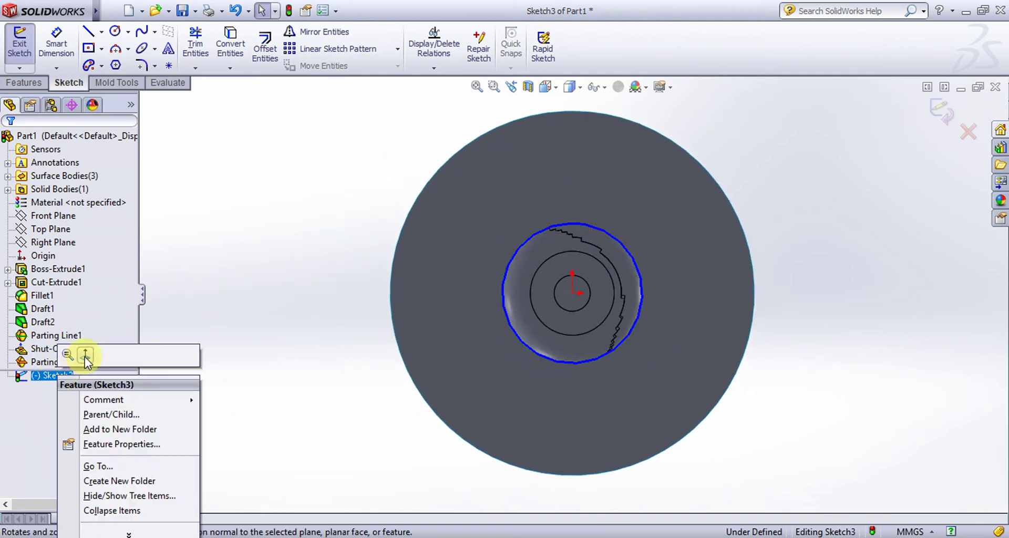
left_click(85, 355)
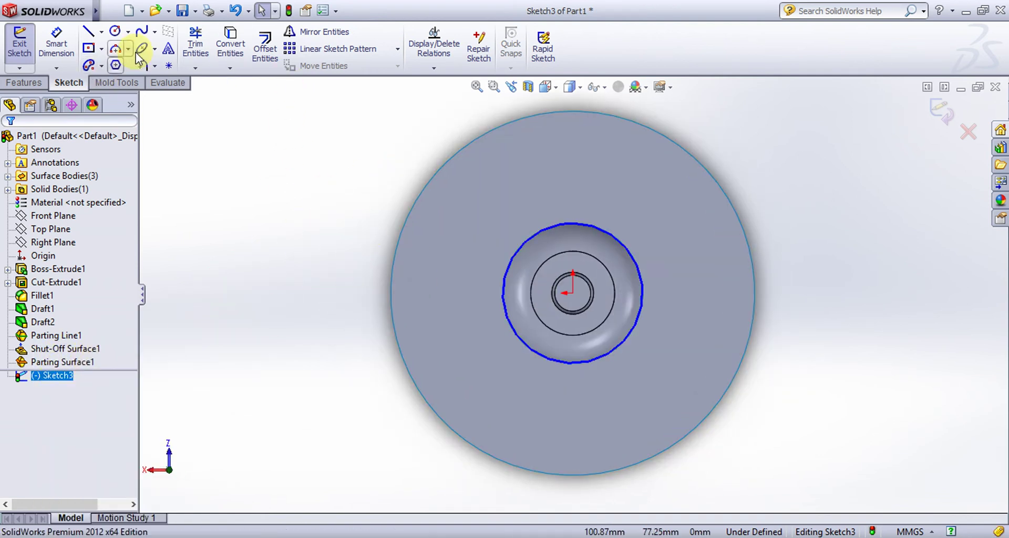
Draw a center rectangle from the origin to the disc's outer edge and exit the sketch
left_click(88, 49)
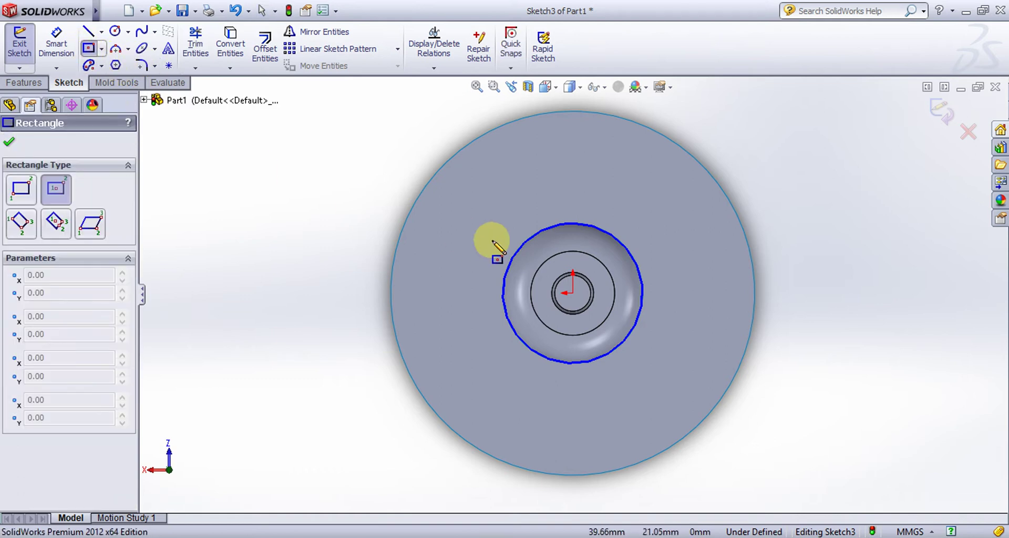
left_click(573, 293)
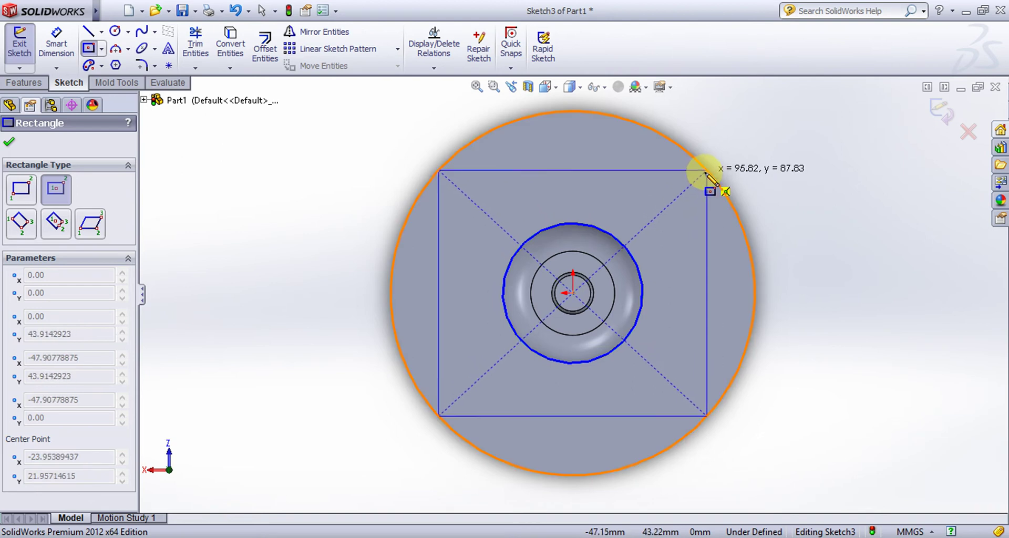
left_click(706, 171)
left_click(766, 155)
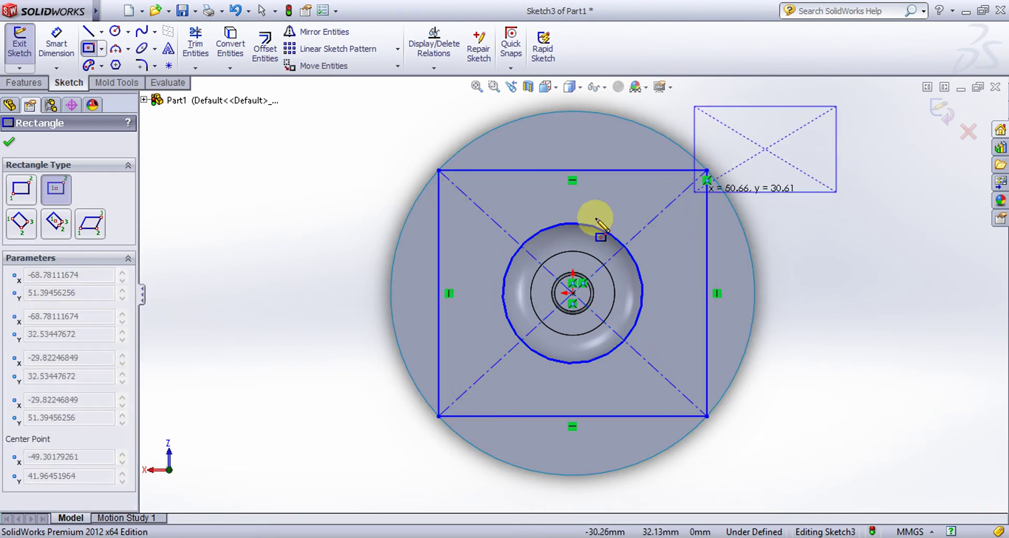
key("Escape")
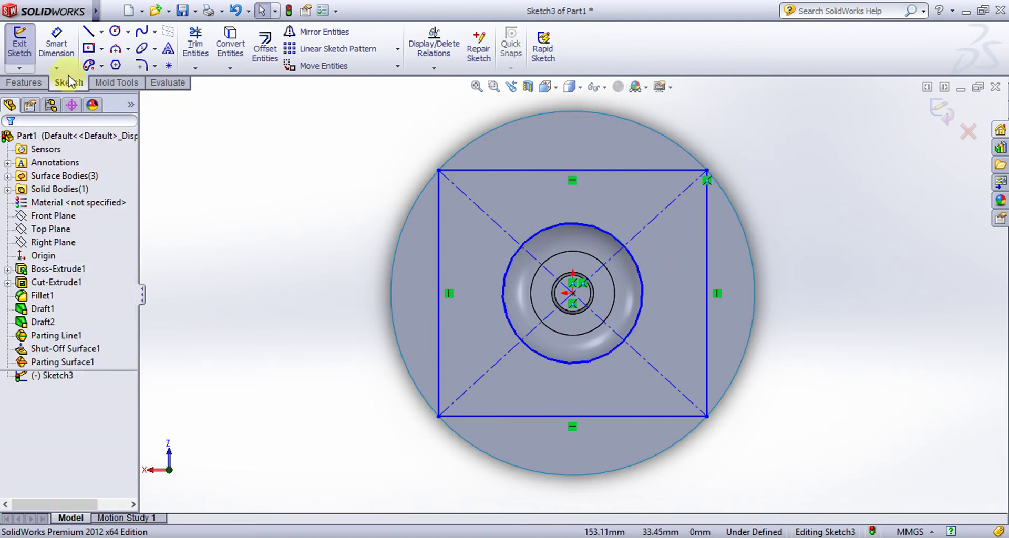
left_click(24, 47)
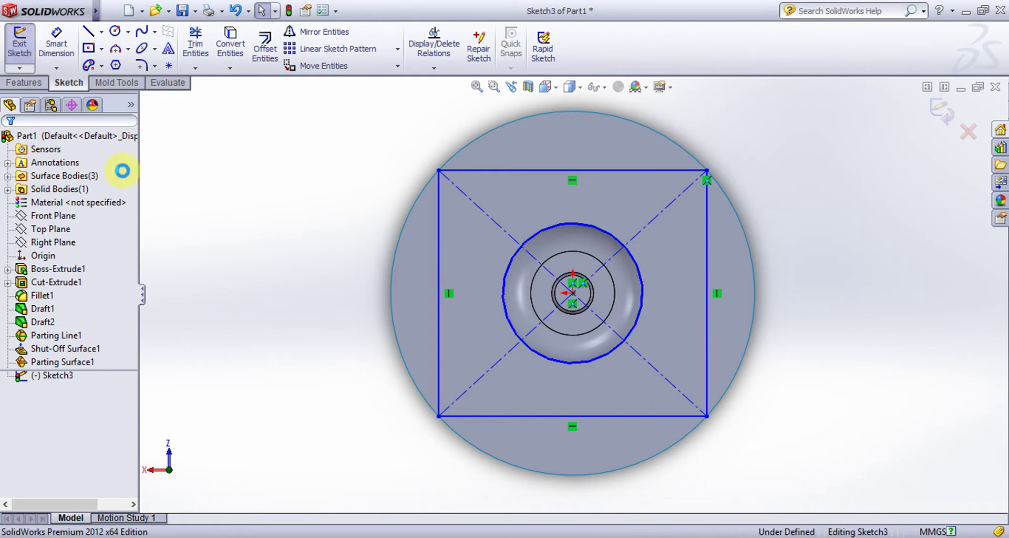
mouse_move(282, 331)
middle_mouse_down()
mouse_move(277, 173)
mouse_move(298, 112)
middle_mouse_up()
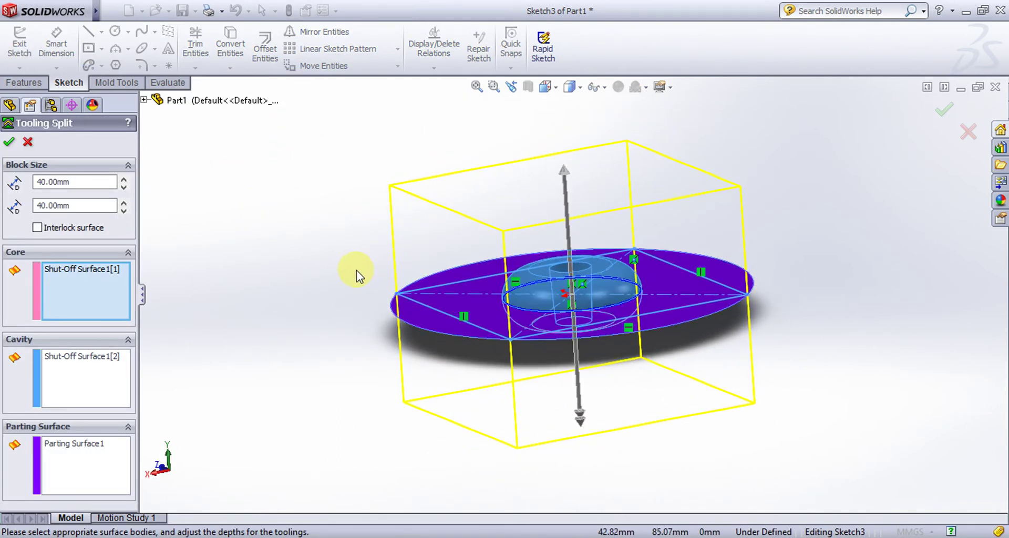
Set both tooling split block depths to 30 mm and confirm the split
middle_click_drag(353, 272, 199, 231)
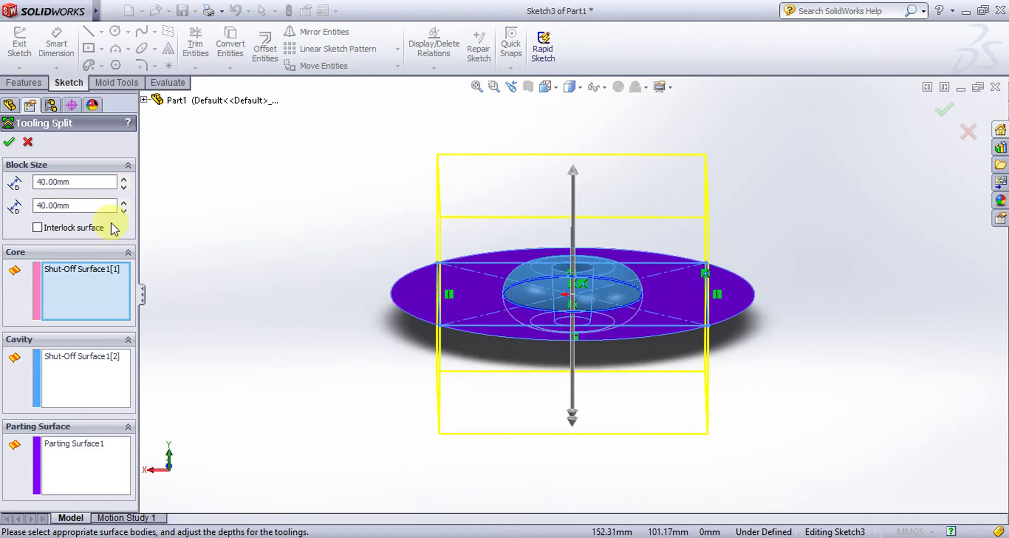
left_click(74, 182)
type("30")
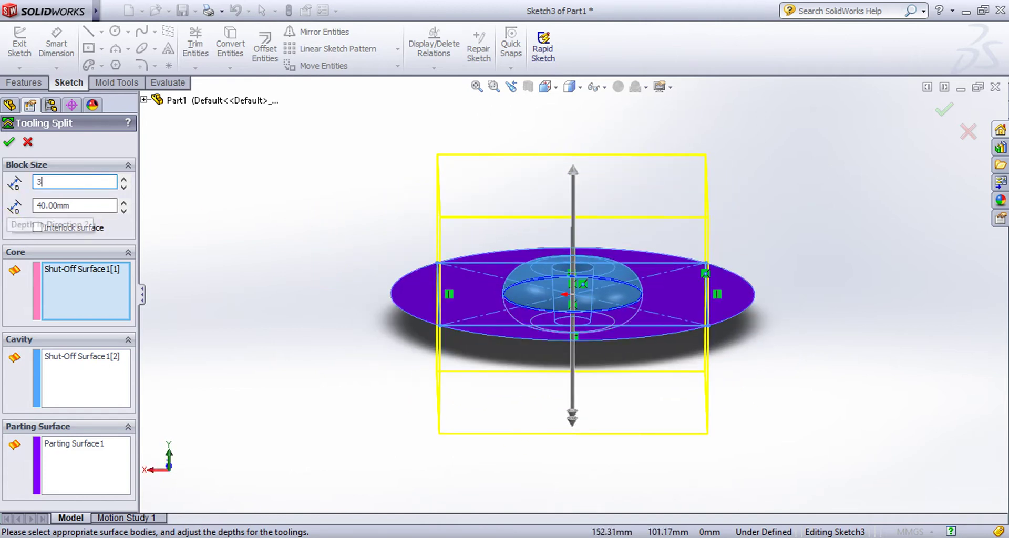
left_click(70, 207)
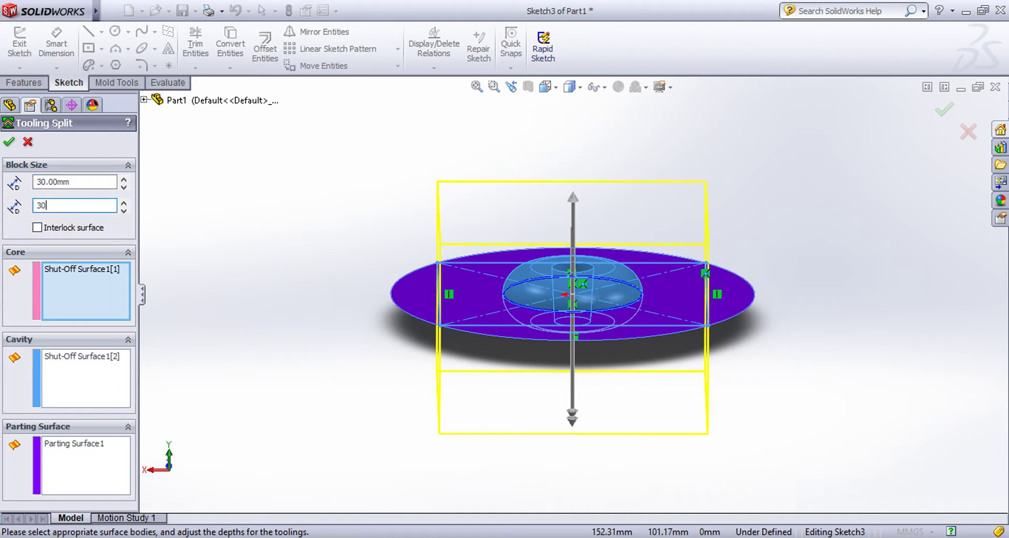
type("30")
left_click(95, 182)
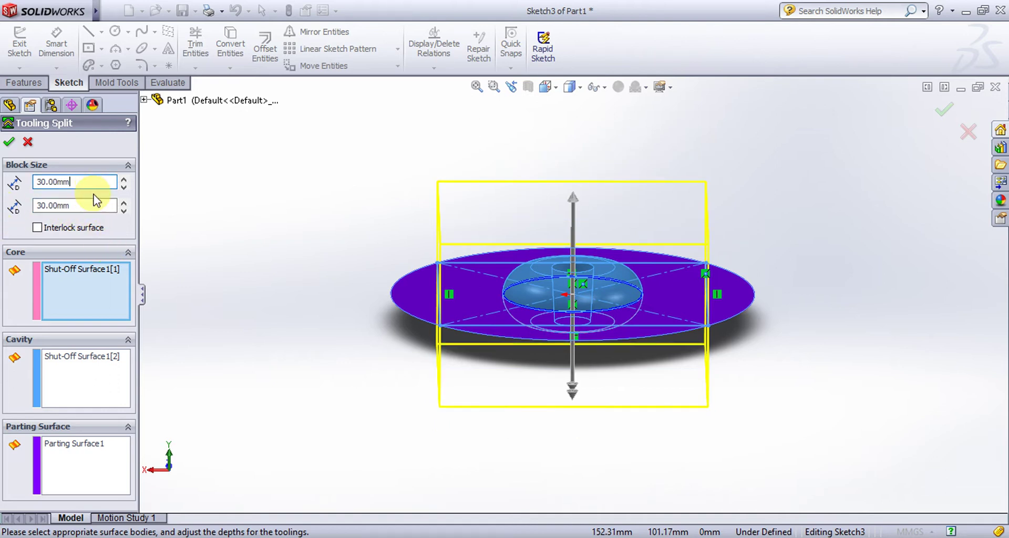
mouse_move(316, 327)
middle_mouse_down()
mouse_move(320, 353)
mouse_move(317, 338)
middle_mouse_up()
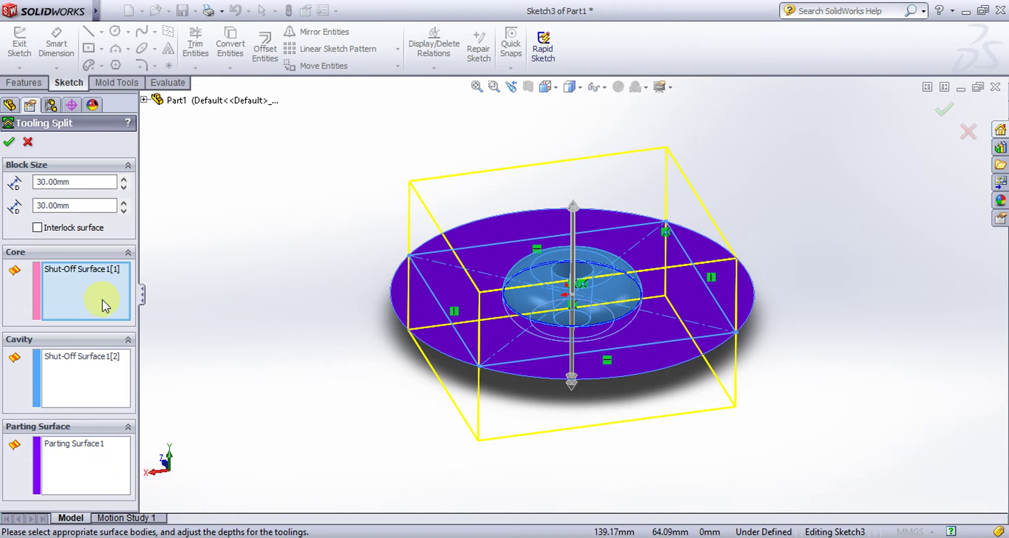
left_click(10, 143)
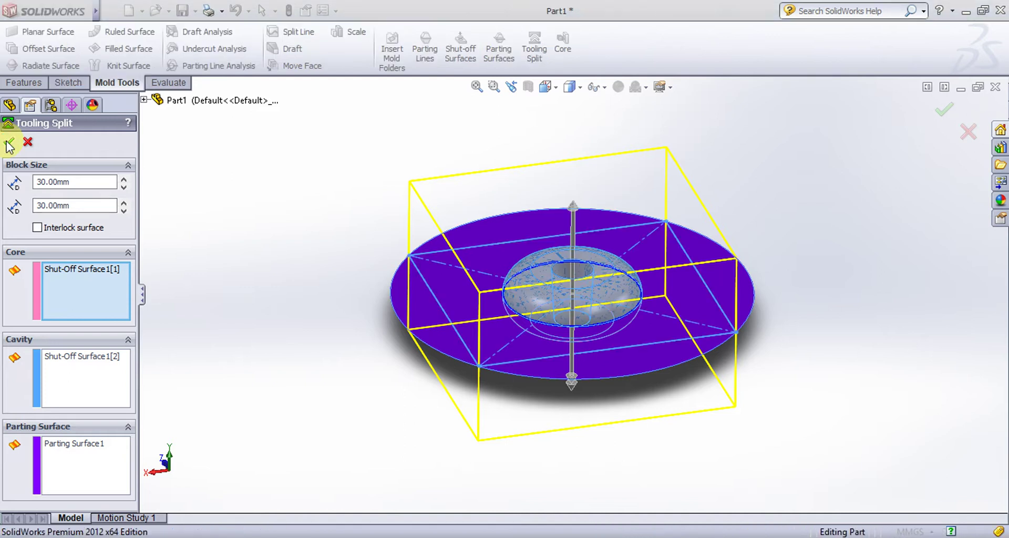
Turn on Interlock surface for the 30 mm tooling split, then cancel it without creating blocks
left_click(450, 304)
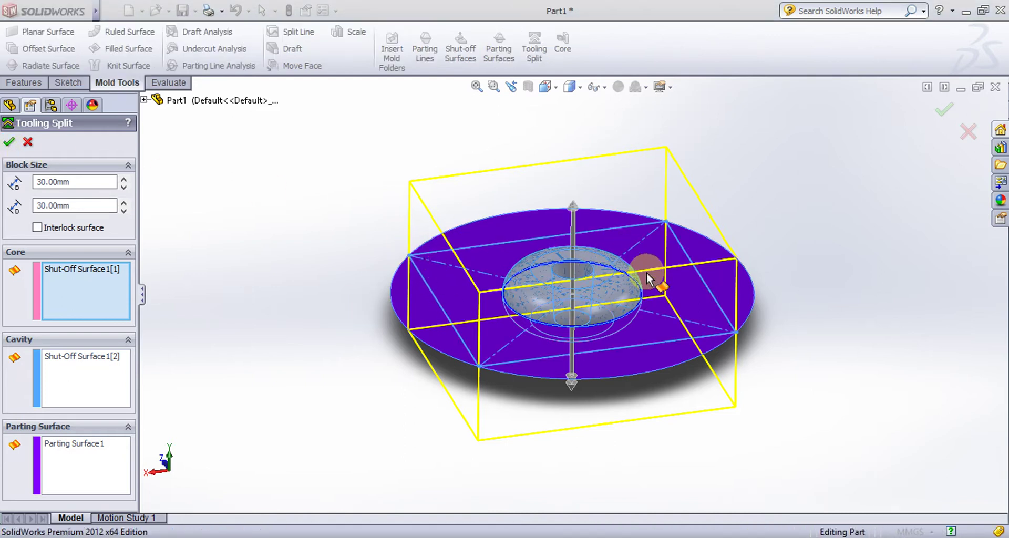
left_click(10, 142)
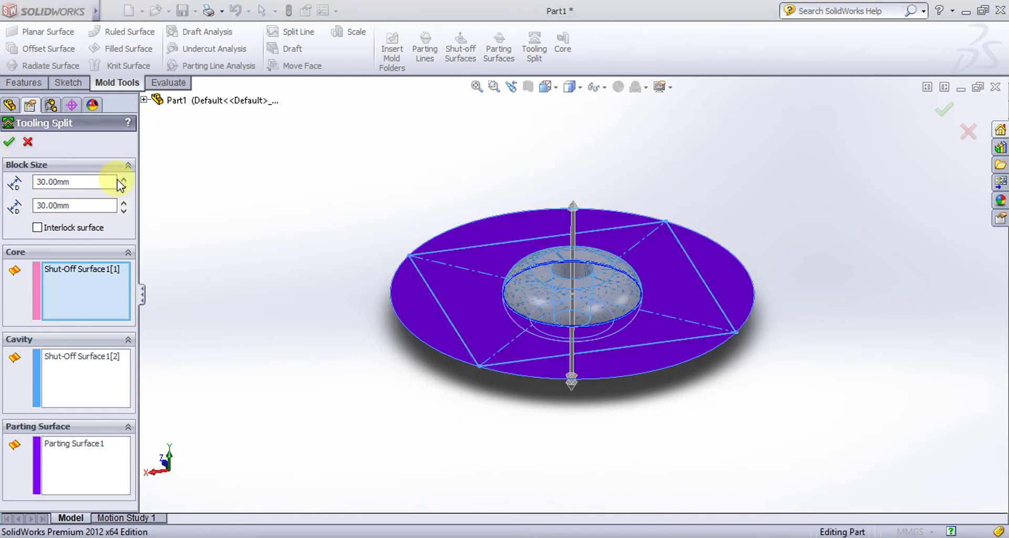
left_click(434, 272)
left_click(23, 83)
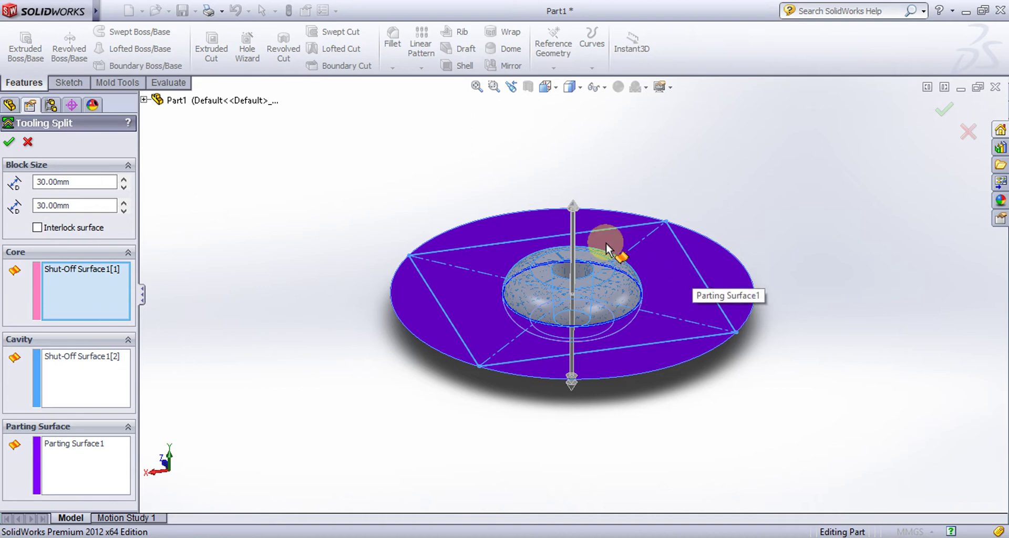
left_click(55, 226)
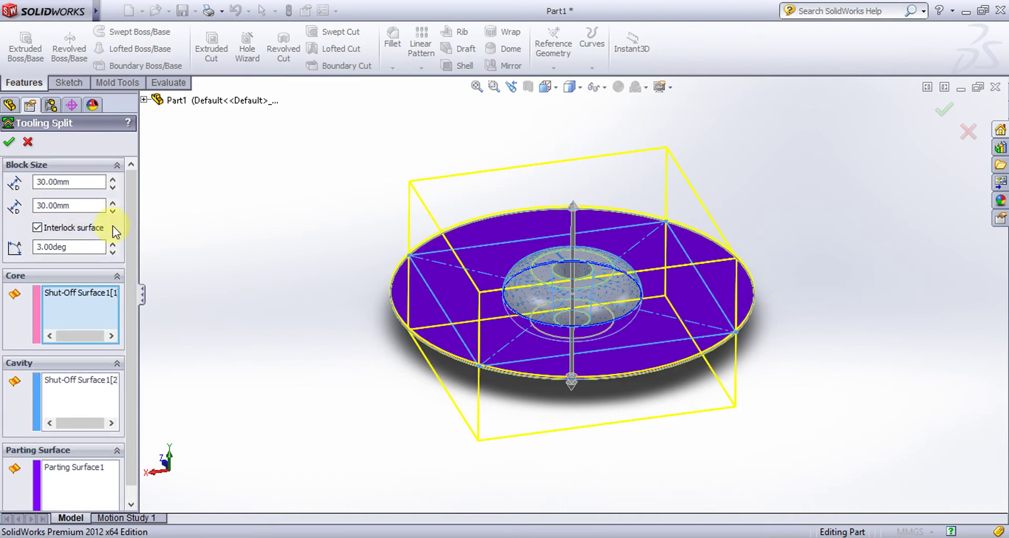
middle_click_drag(373, 229, 370, 271)
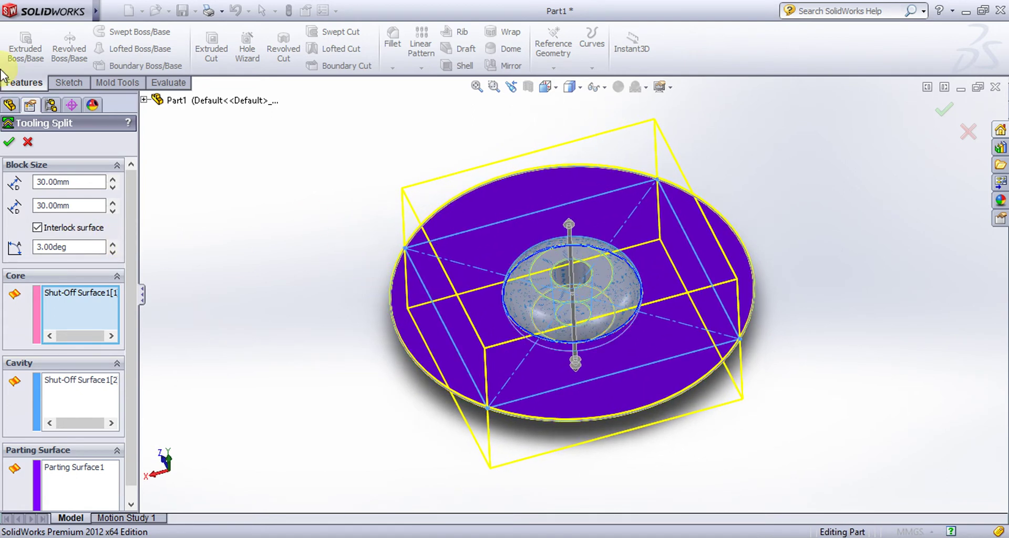
left_click(28, 142)
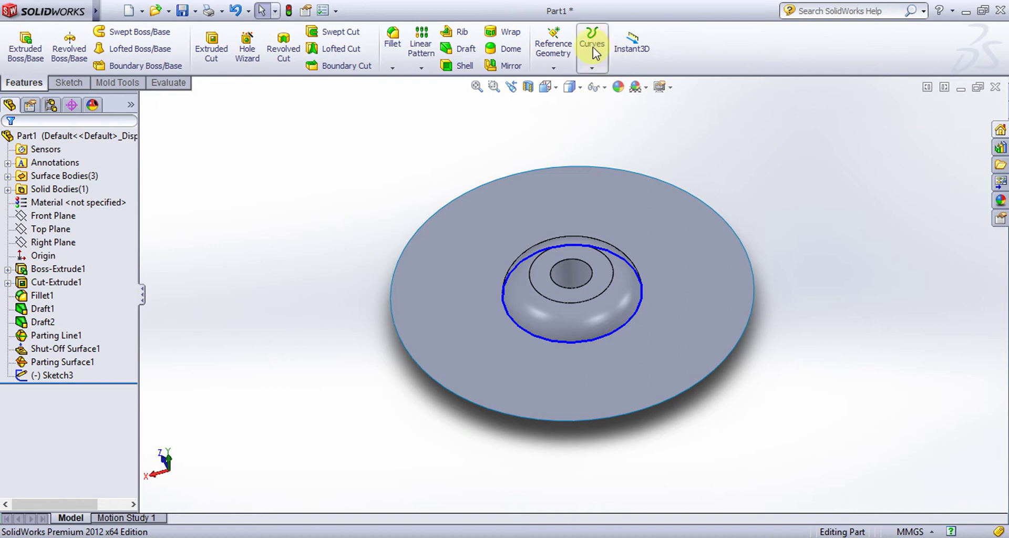
Start a parting surface using the disc's top face as pull direction, then cancel it
left_click(112, 84)
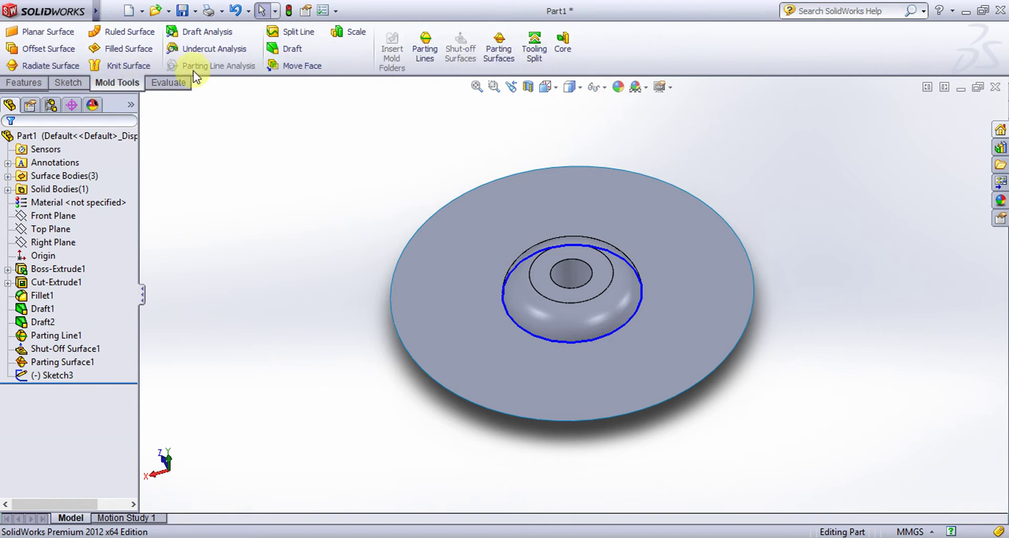
left_click(505, 52)
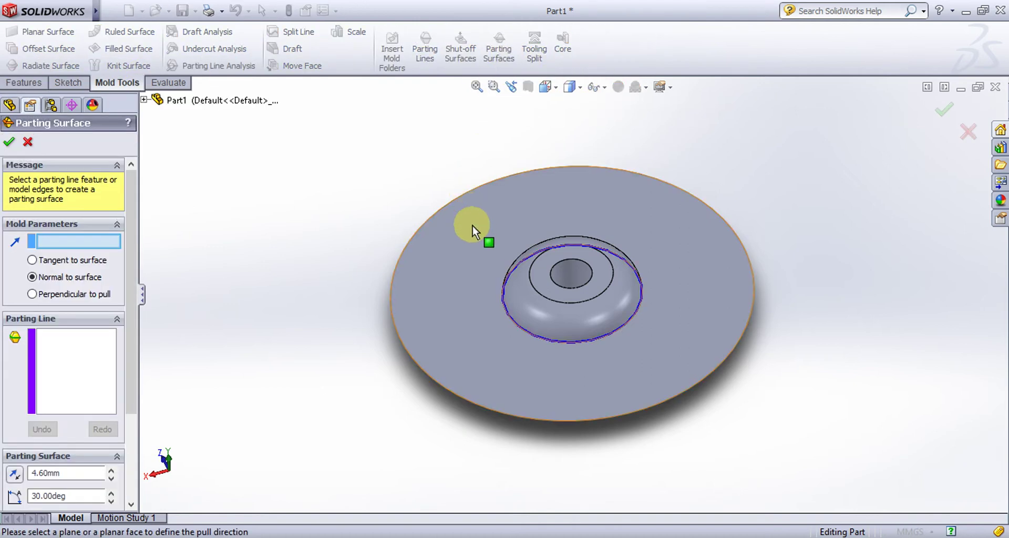
left_click(499, 219)
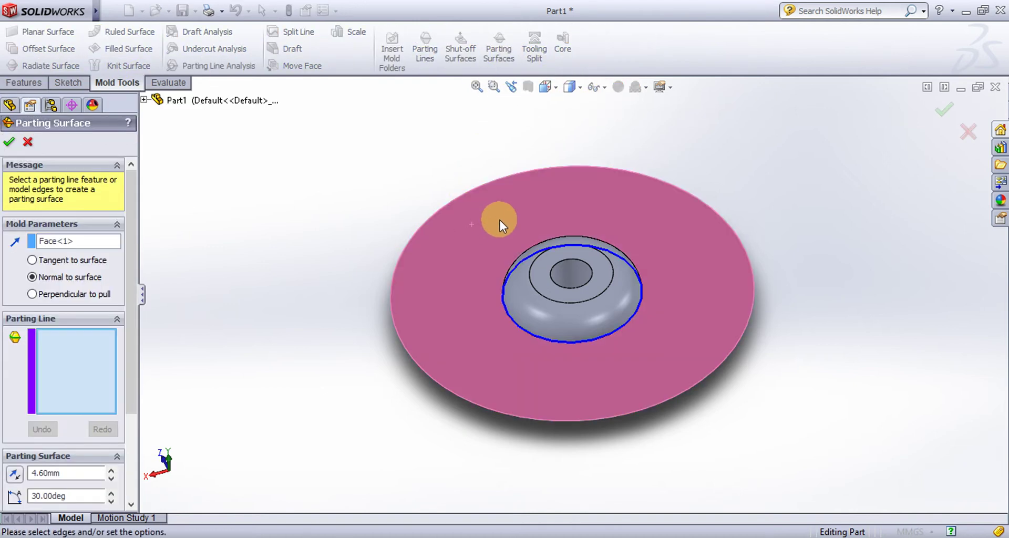
left_click(28, 142)
Abandon a tooling split based on the rectangle sketch and select Sketch3 for editing
left_click(533, 56)
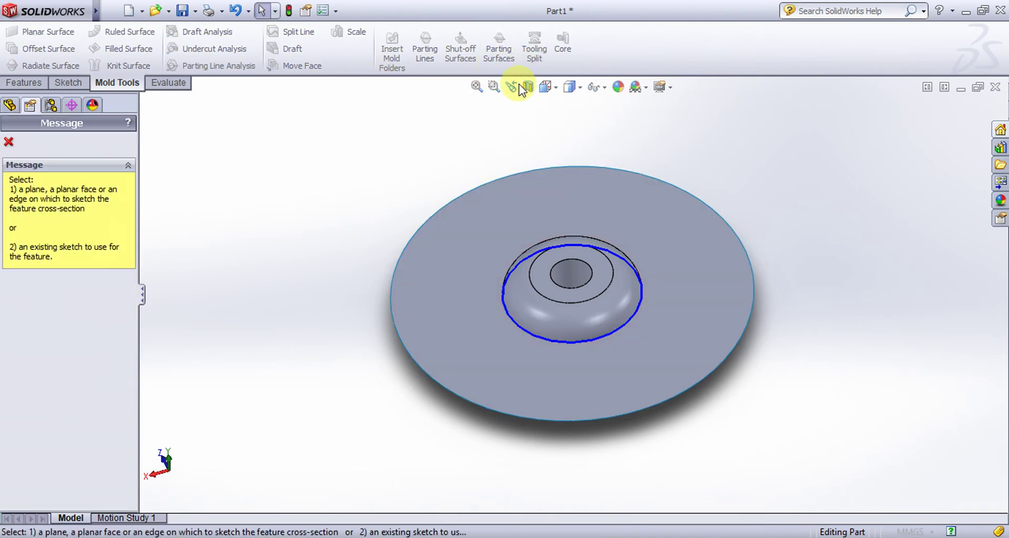
left_click(460, 235)
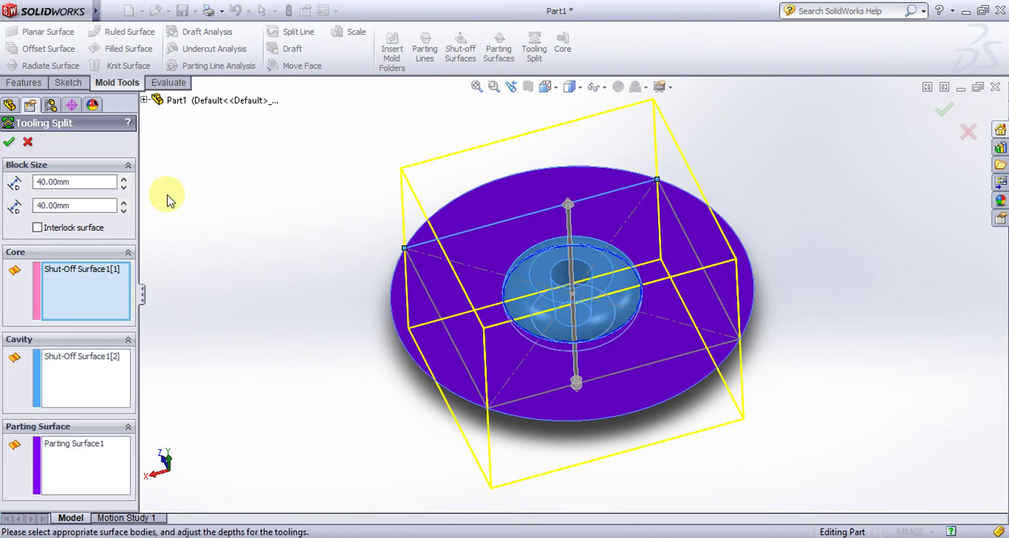
middle_click_drag(169, 198, 175, 235)
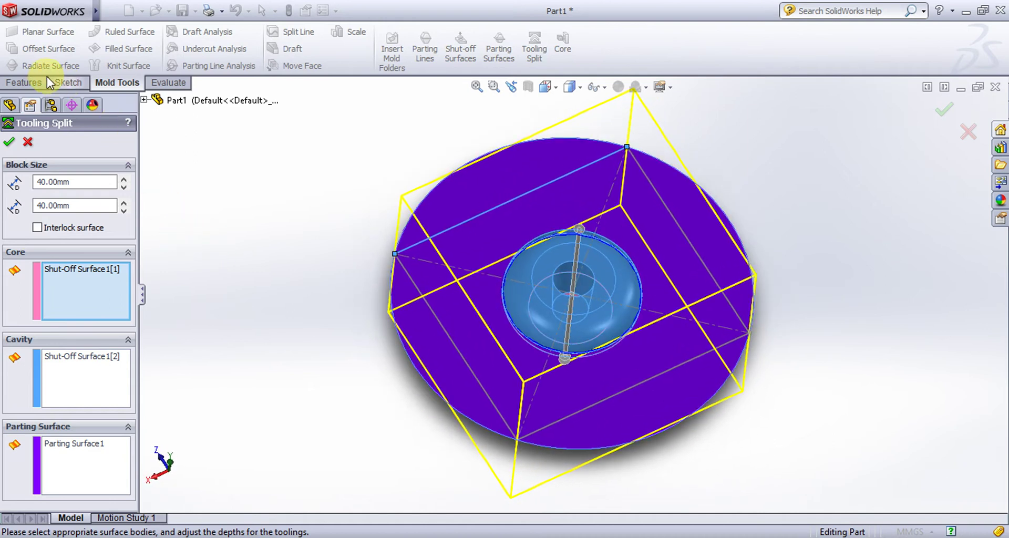
left_click(65, 85)
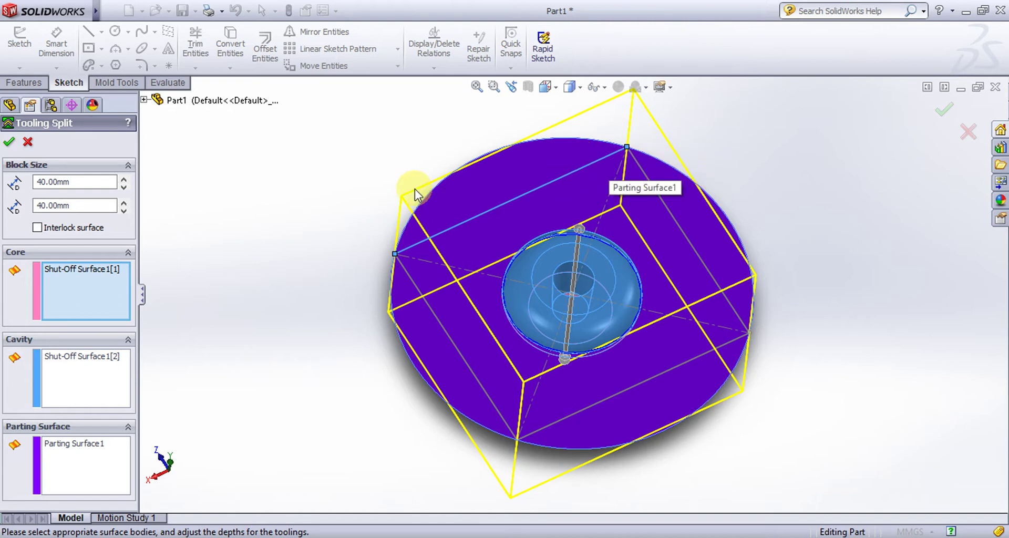
key("Escape")
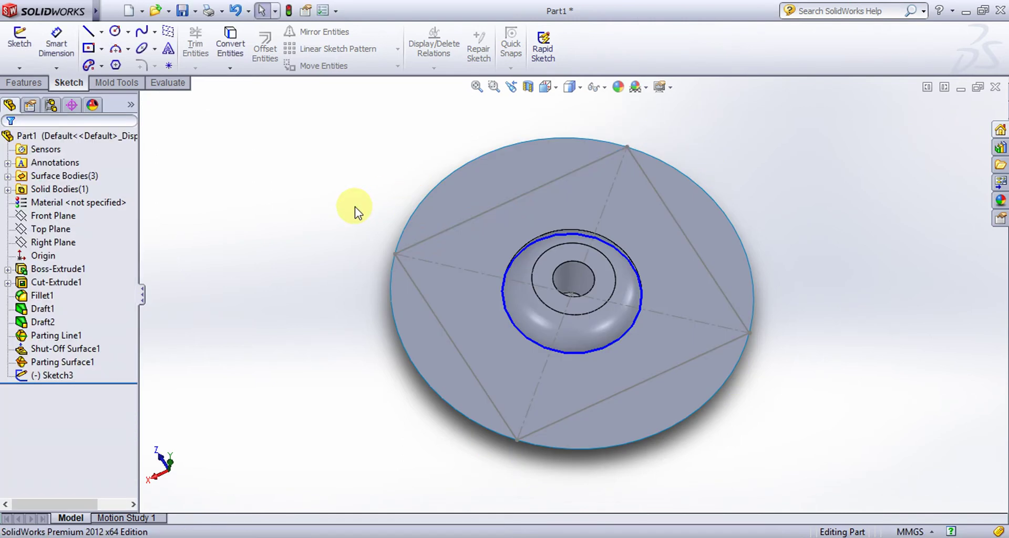
left_click(501, 207)
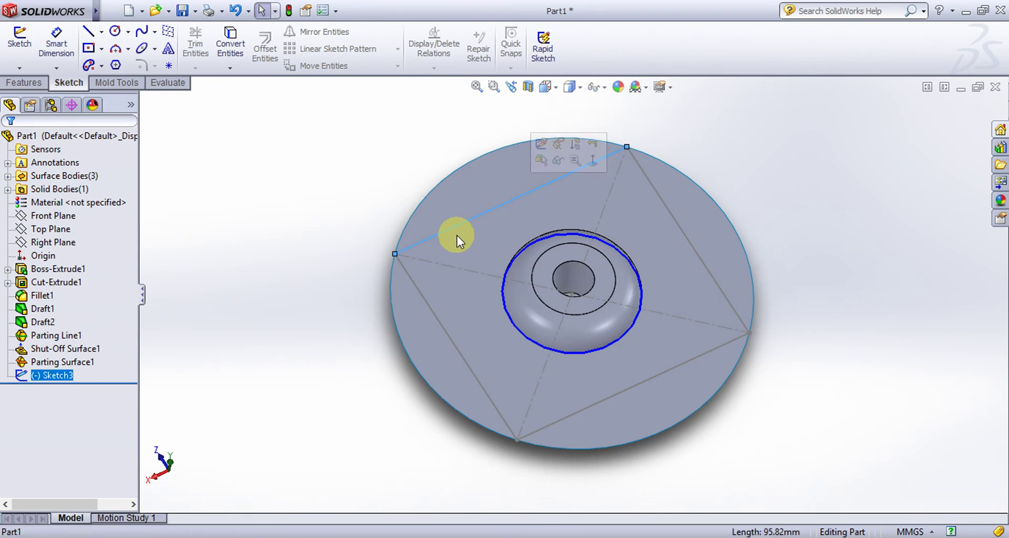
right_click(63, 379)
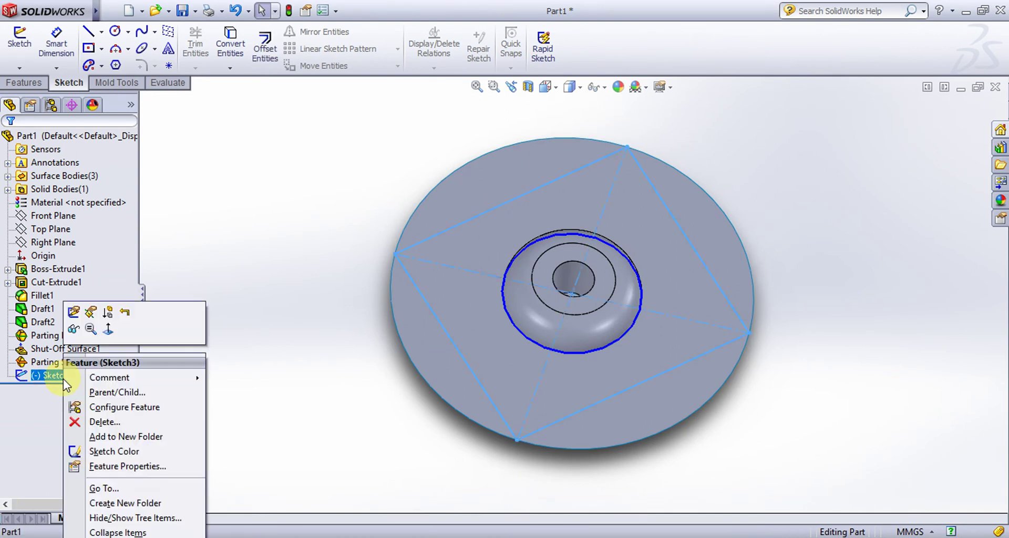
Open Sketch3 for editing and drag the rectangle's top and right sides
left_click(73, 314)
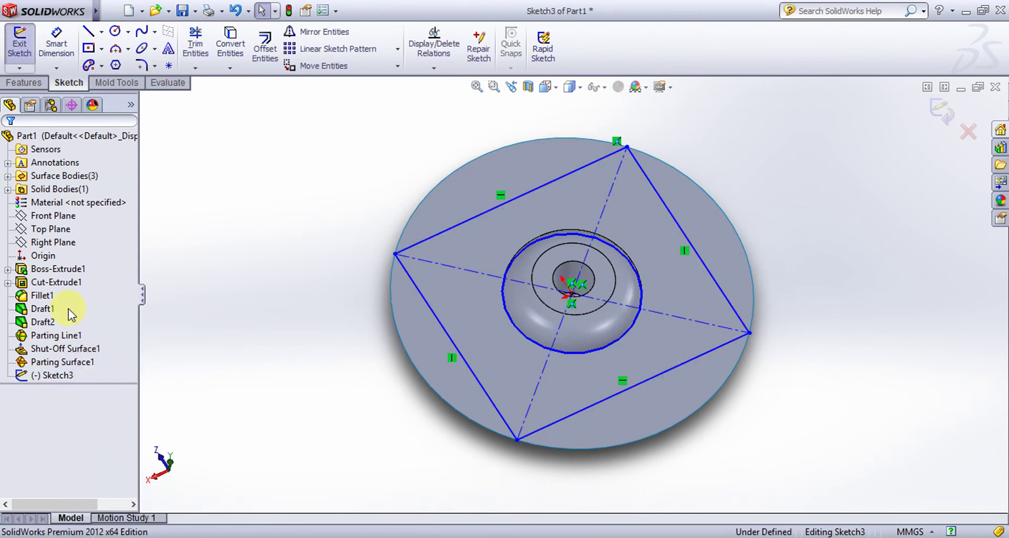
left_click_drag(544, 195, 559, 210)
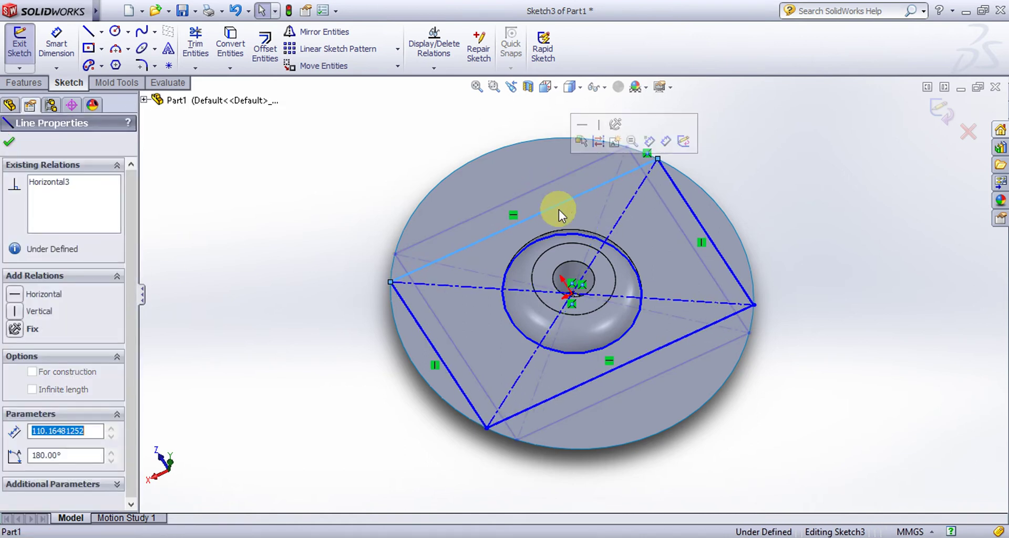
left_click(700, 222)
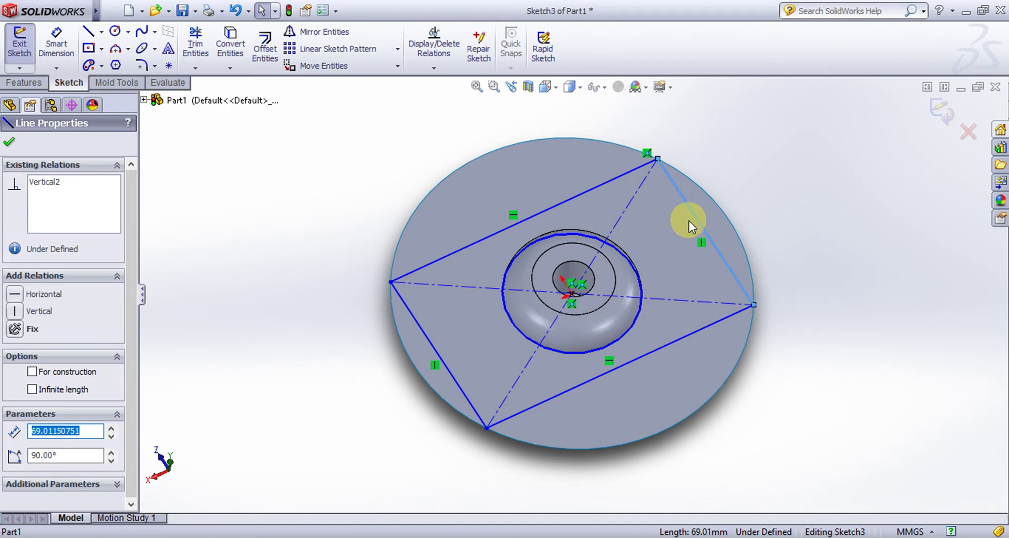
left_click_drag(689, 220, 673, 228)
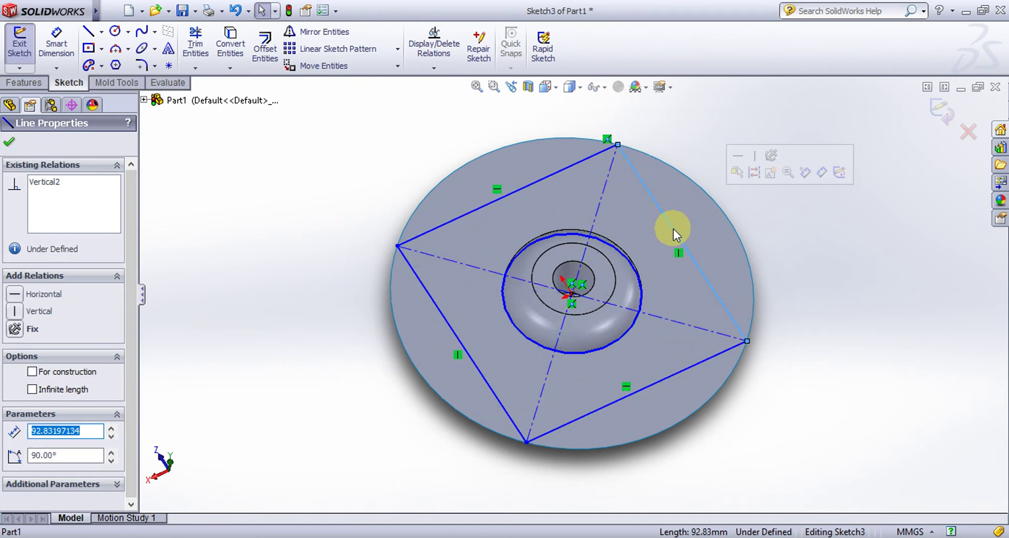
key("Escape")
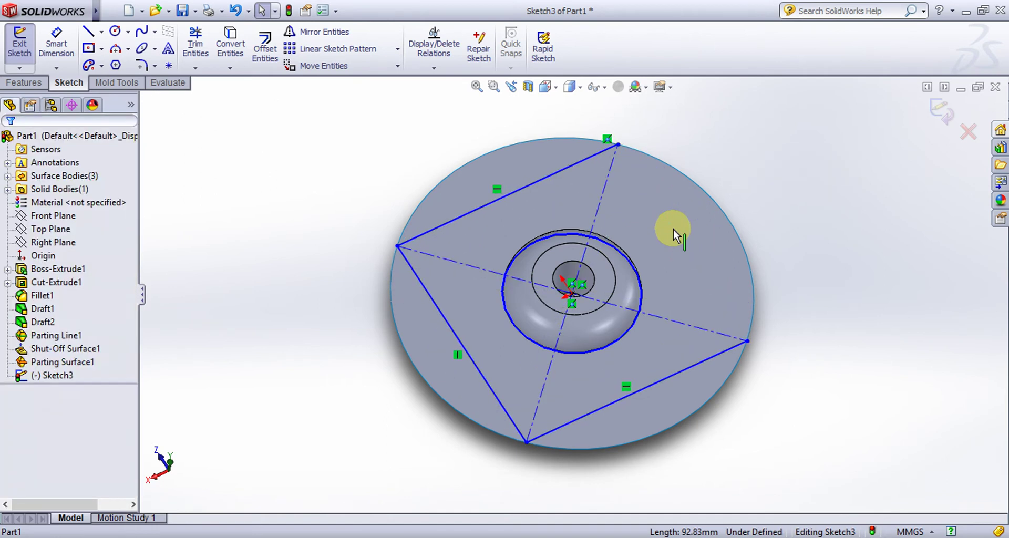
Delete the rectangle's top, left and bottom sides, keeping only the diagonal construction lines
left_click(574, 166)
key("Delete")
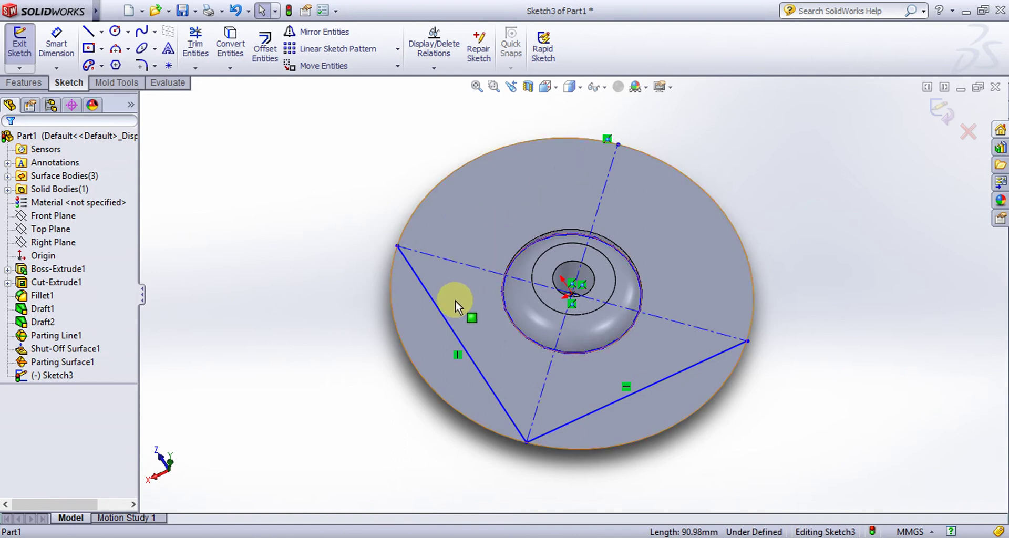
left_click(442, 313)
key("Delete")
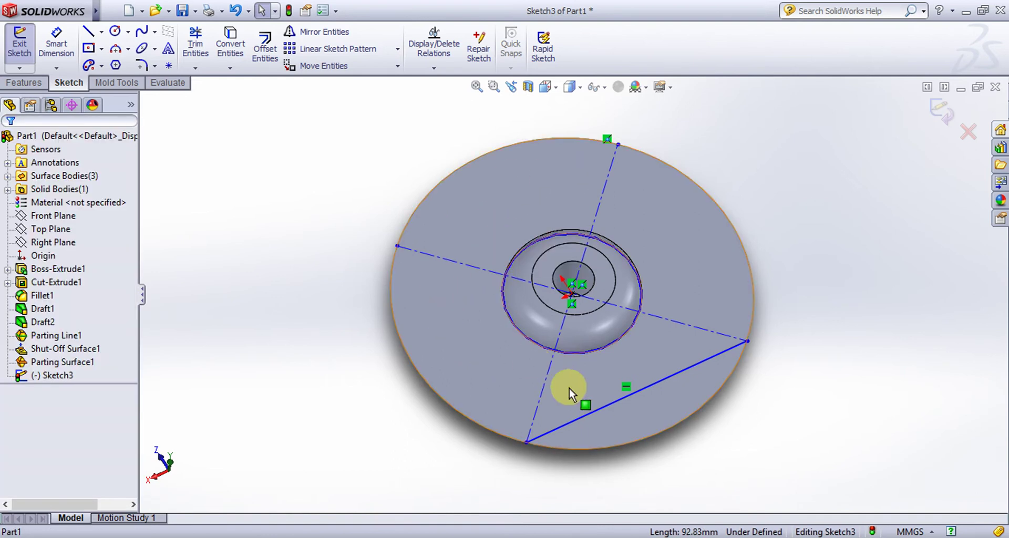
left_click(610, 405)
key("Delete")
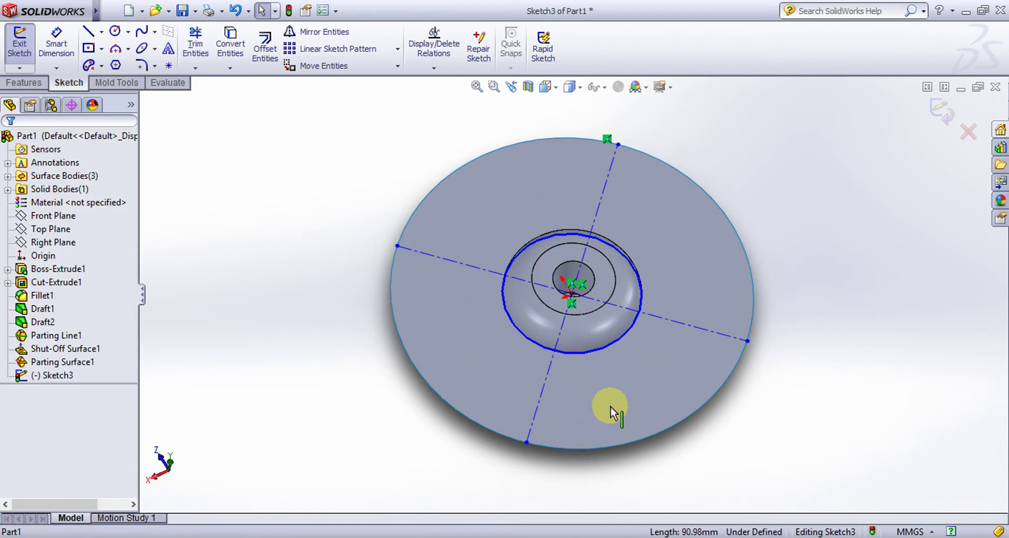
right_click(59, 375)
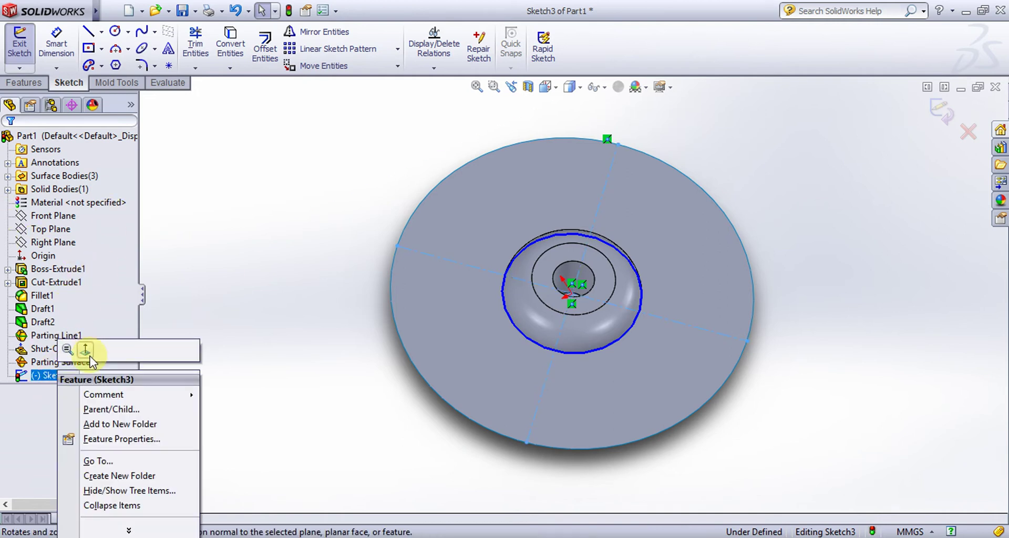
Draw a roughly 90.98 × 73.77 mm center rectangle from the origin to a diagonal's end and exit the sketch
left_click(86, 350)
left_click(112, 10)
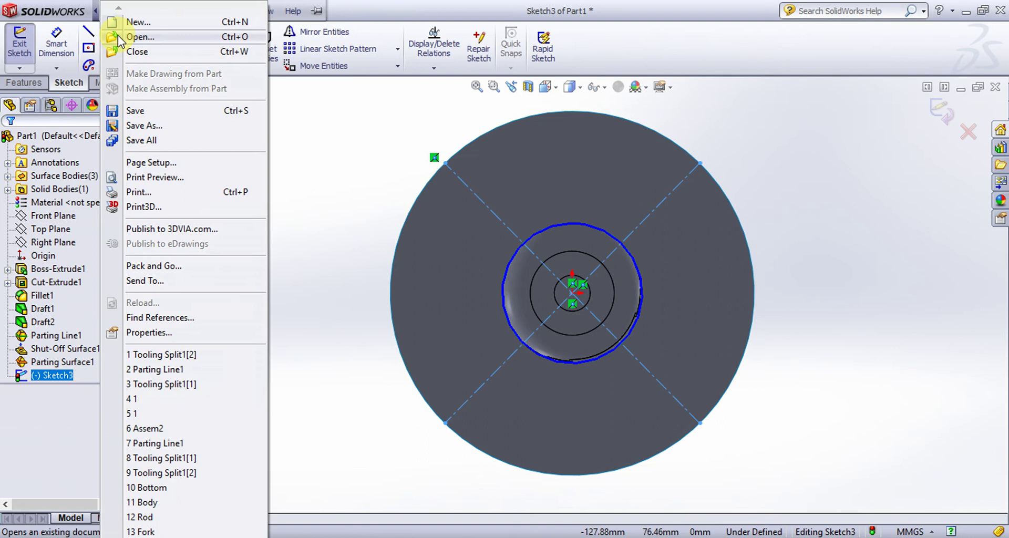
left_click(88, 50)
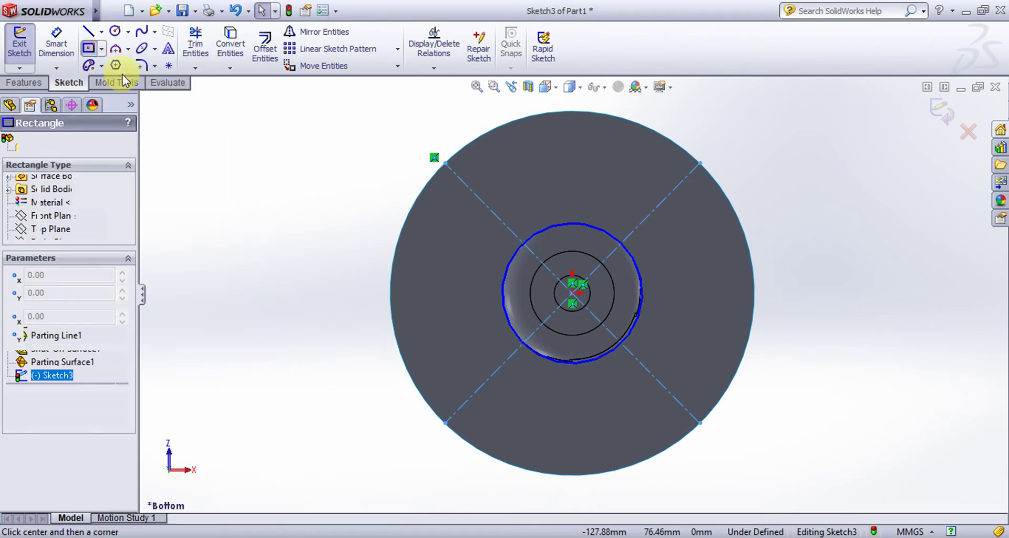
left_click(572, 292)
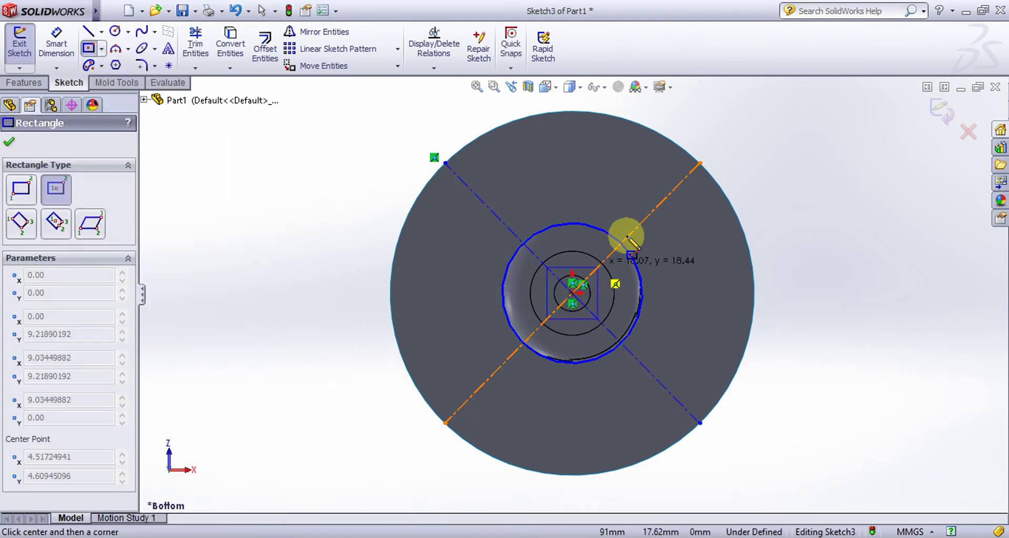
left_click(699, 189)
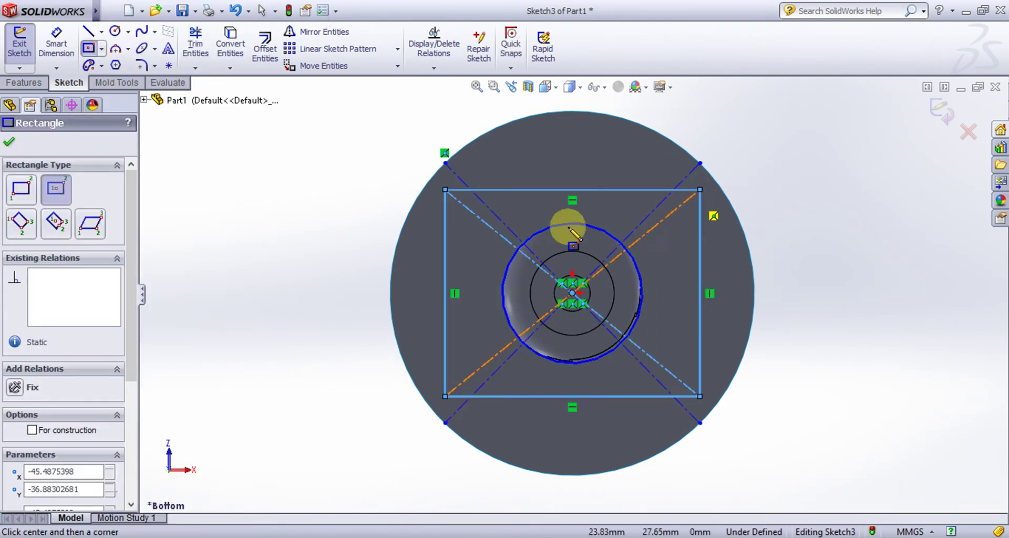
left_click(12, 143)
left_click(20, 42)
mouse_move(273, 145)
middle_mouse_down()
mouse_move(409, 272)
mouse_move(500, 221)
mouse_move(462, 126)
middle_mouse_up()
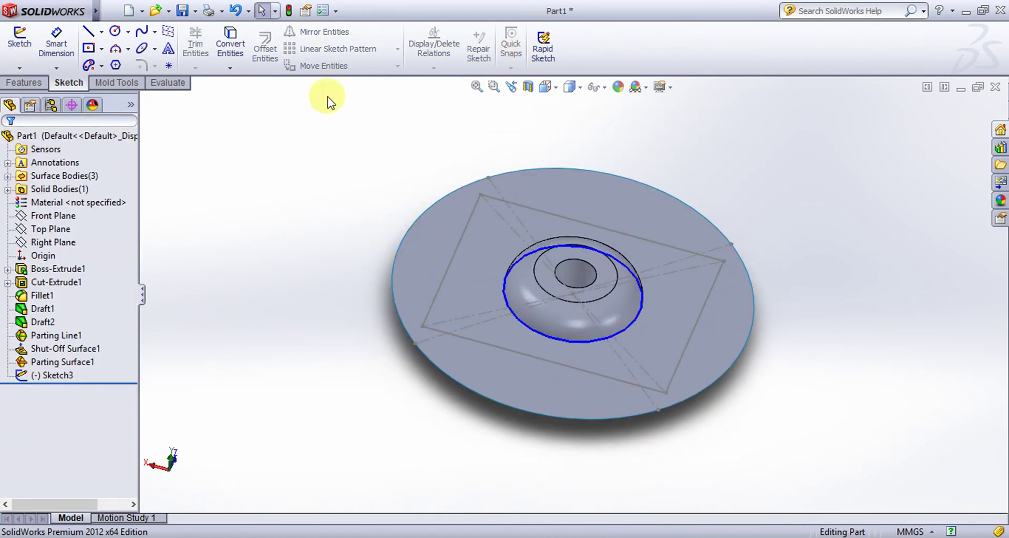
Create Tooling Split3 from the Sketch3 rectangle with 40 mm block depths
left_click(115, 84)
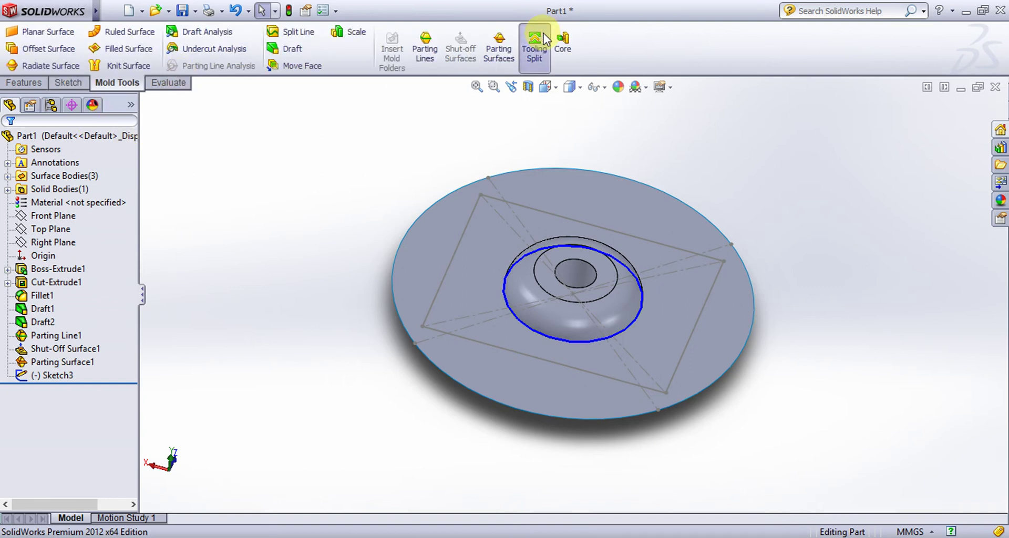
left_click(534, 50)
left_click(446, 270)
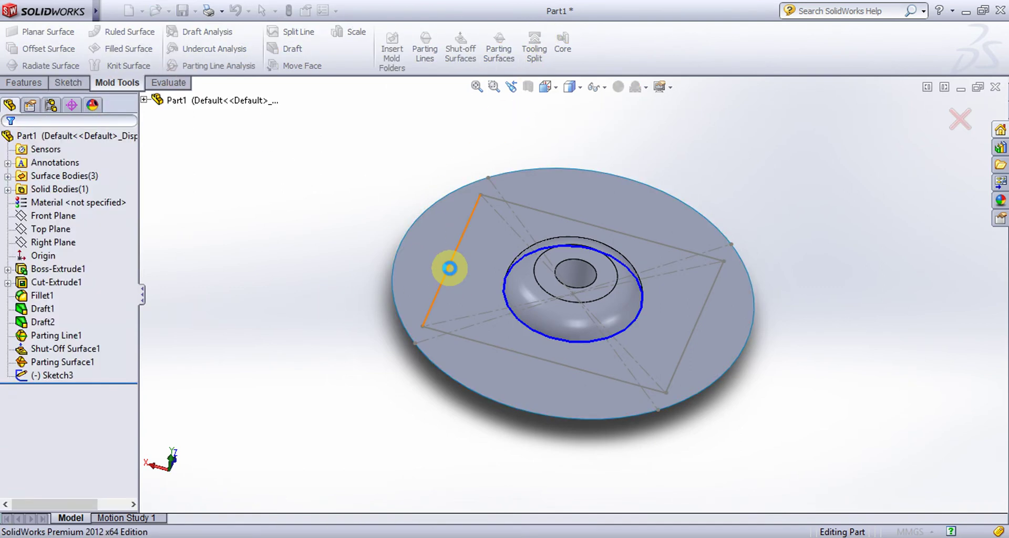
middle_click_drag(294, 298, 247, 271)
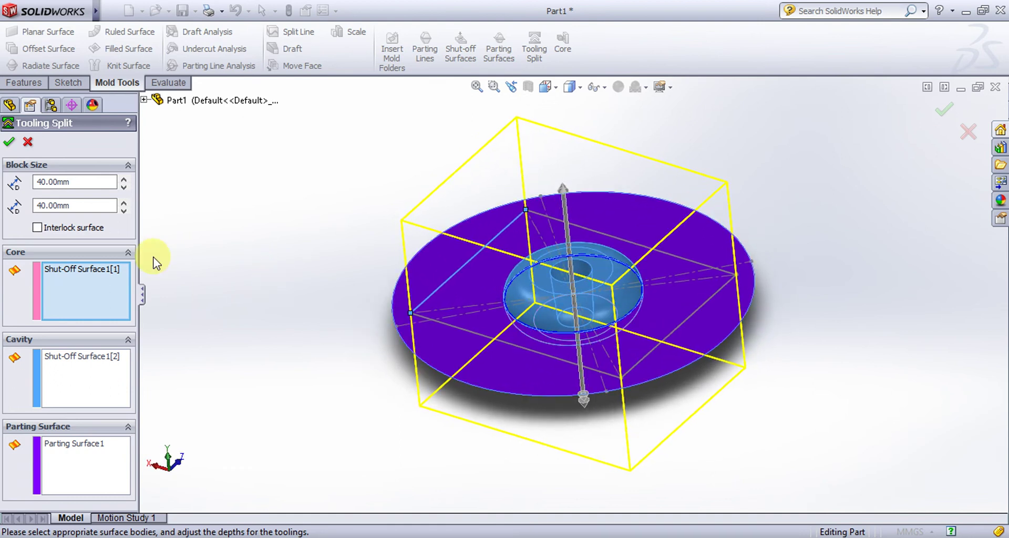
left_click(9, 143)
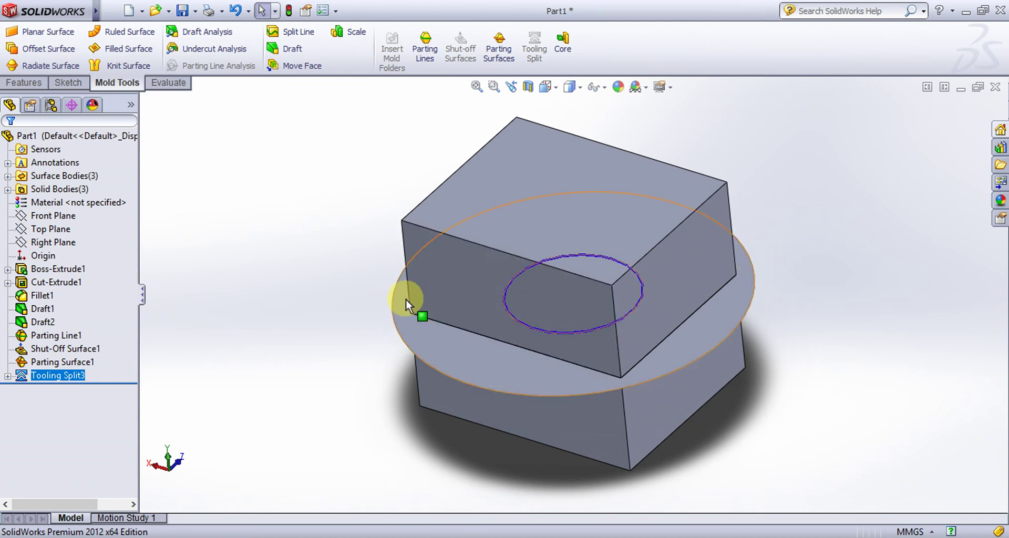
Expand Surface Bodies and its cavity, core and parting surface groups
middle_click_drag(293, 331, 295, 295)
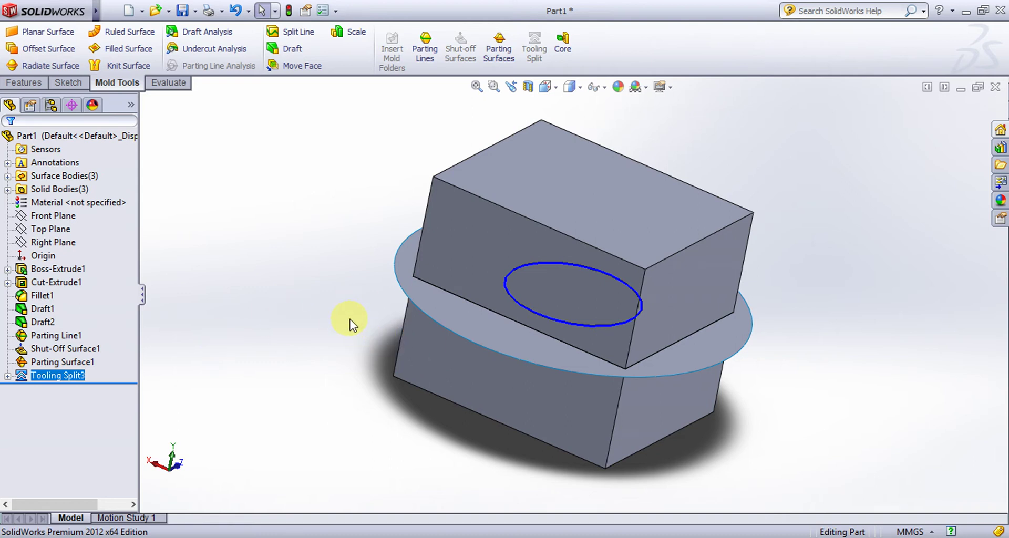
left_click(8, 176)
left_click(21, 190)
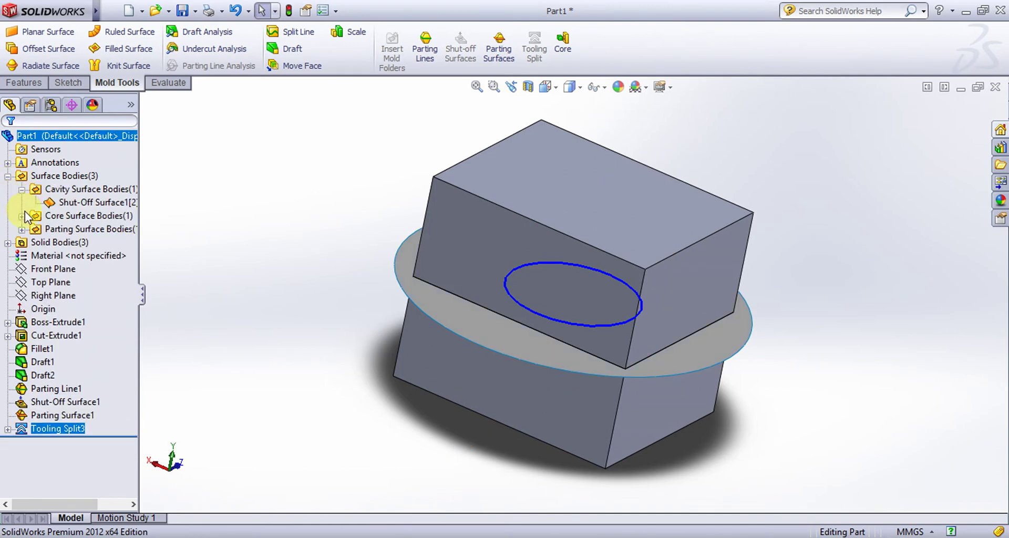
left_click(22, 217)
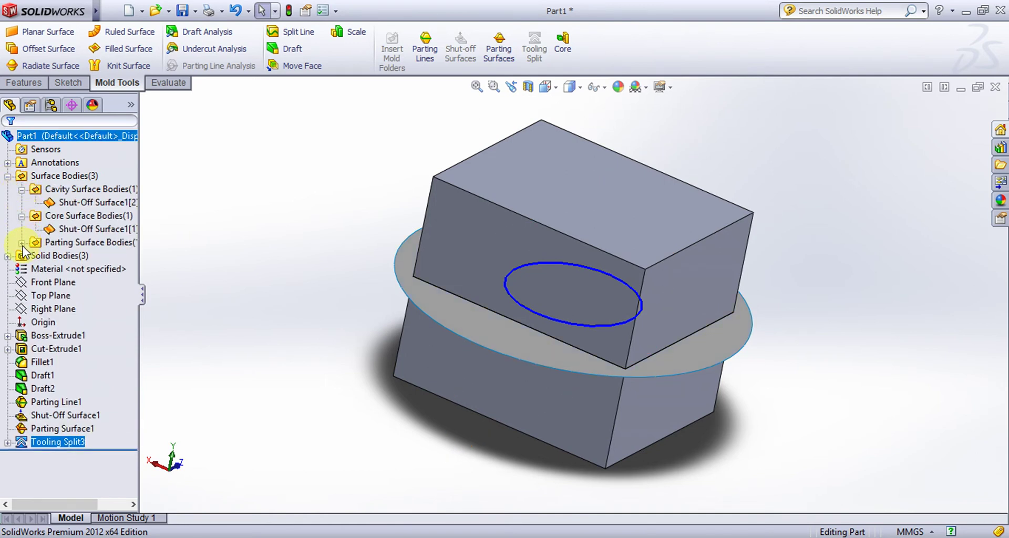
left_click(21, 243)
Hide Shut-Off Surface1[1], Shut-Off Surface1[2] and Parting Surface1, then expand Solid Bodies
left_click(131, 104)
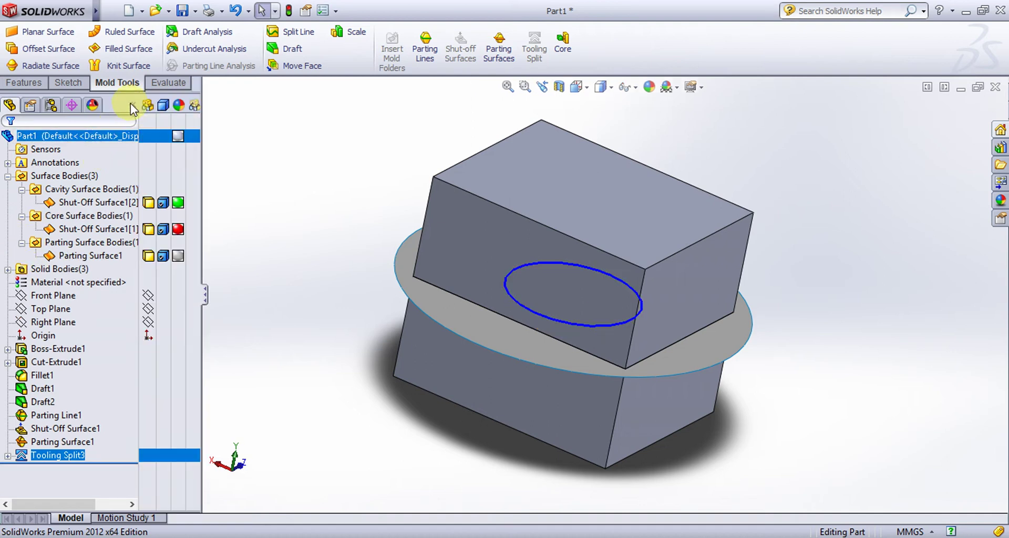
left_click(149, 202)
left_click(149, 229)
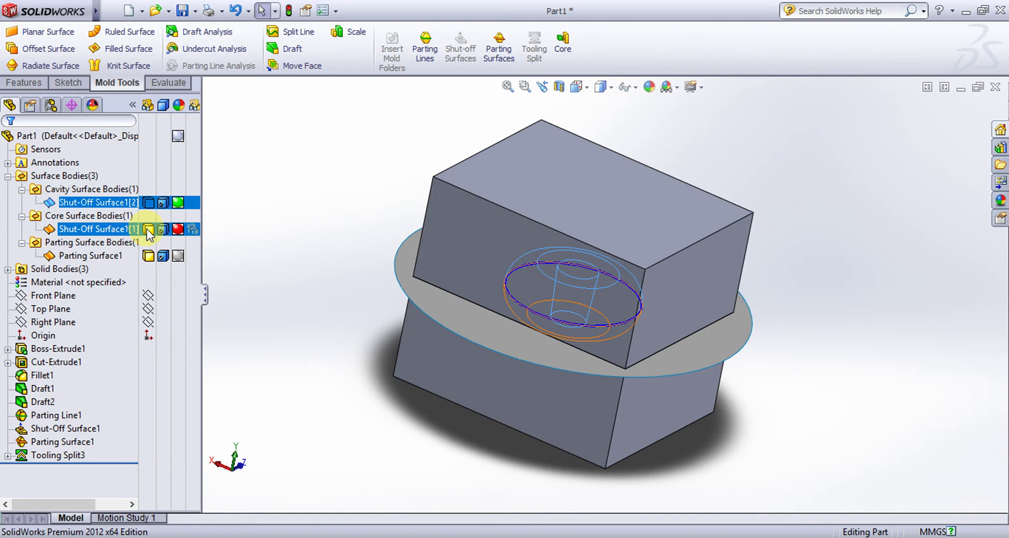
left_click(148, 255)
left_click(256, 227)
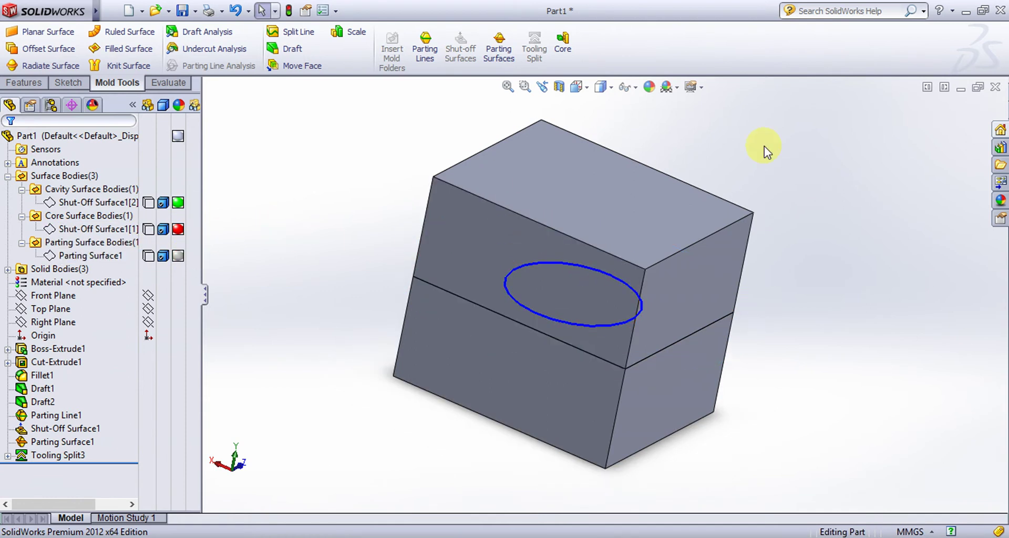
middle_click_drag(738, 297, 703, 326)
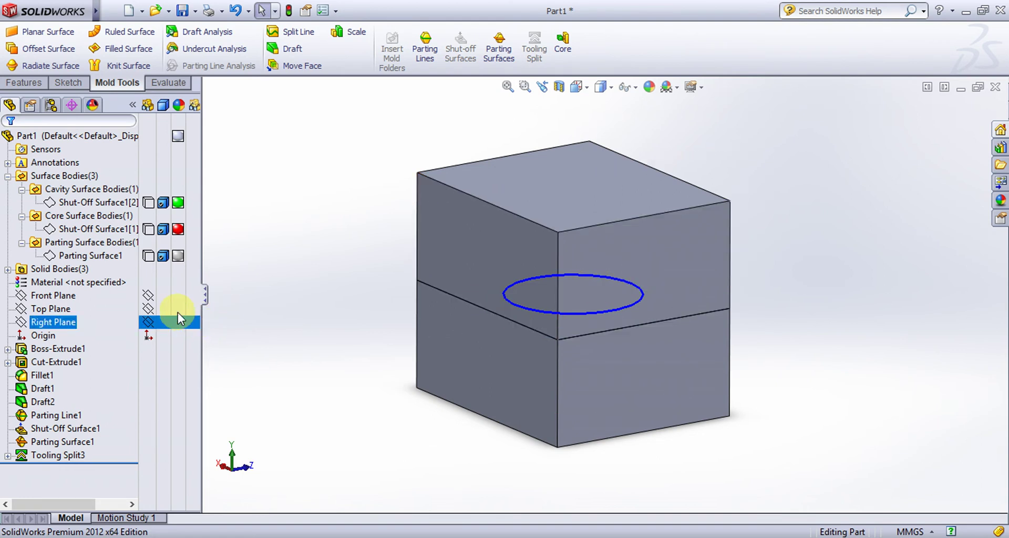
left_click(289, 286)
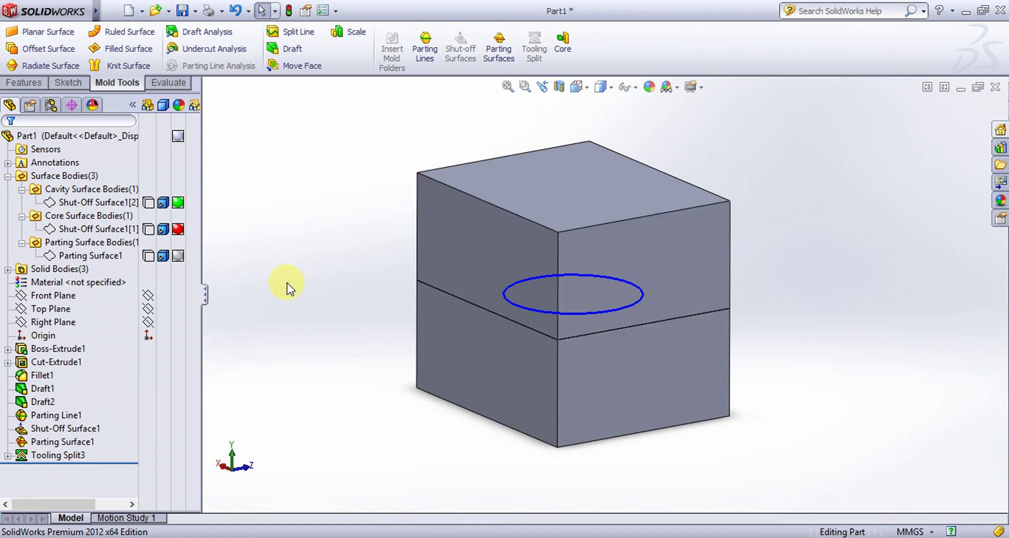
left_click(7, 177)
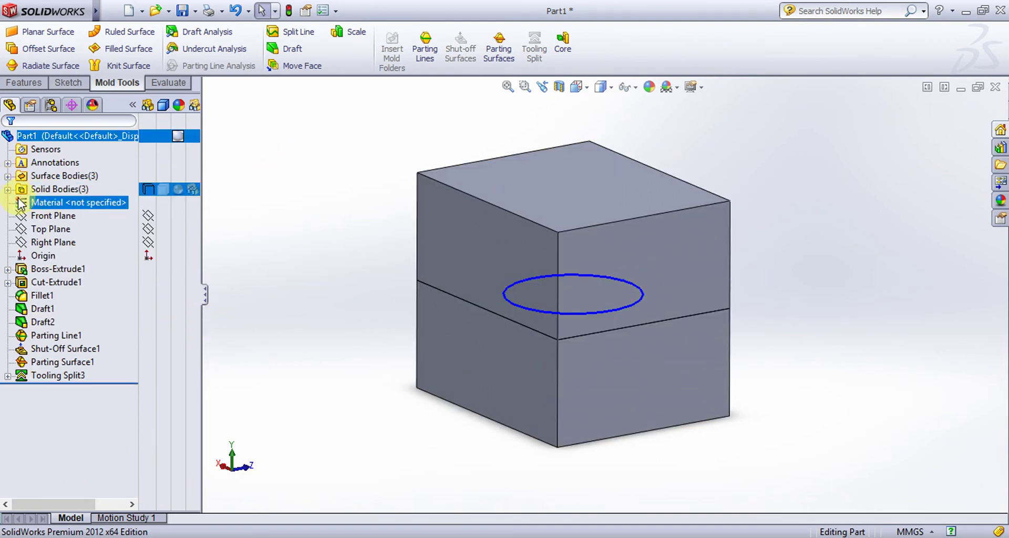
left_click(8, 190)
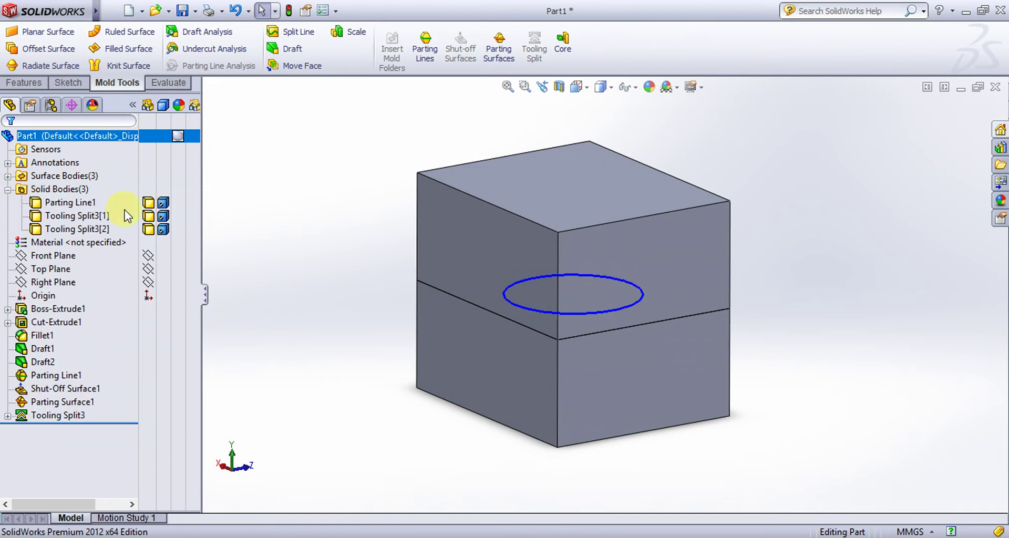
Make both Tooling Split3 mold halves transparent in the display pane
left_click(190, 216)
left_click(188, 230, "ctrl")
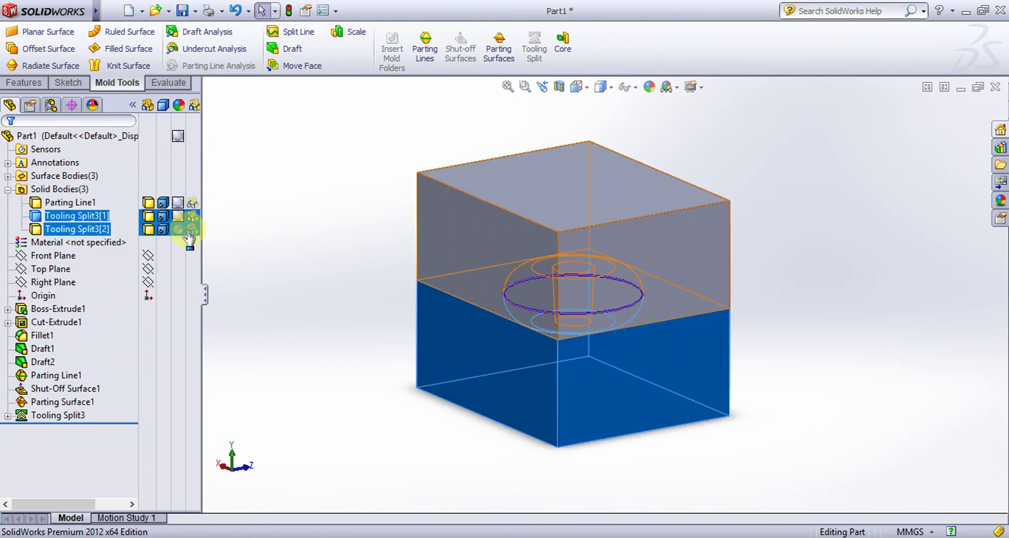
left_click(192, 216)
left_click(348, 230)
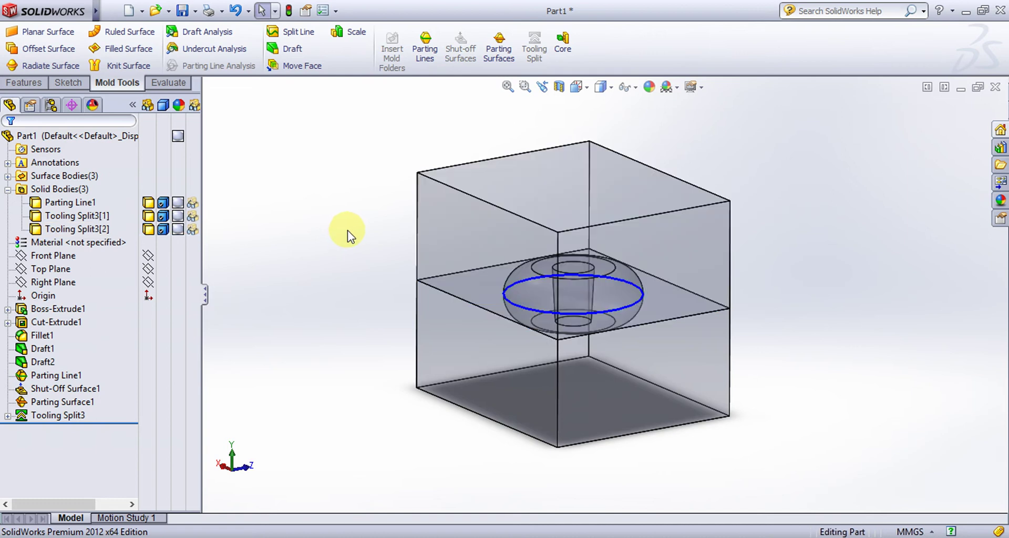
middle_click_drag(351, 238, 416, 264)
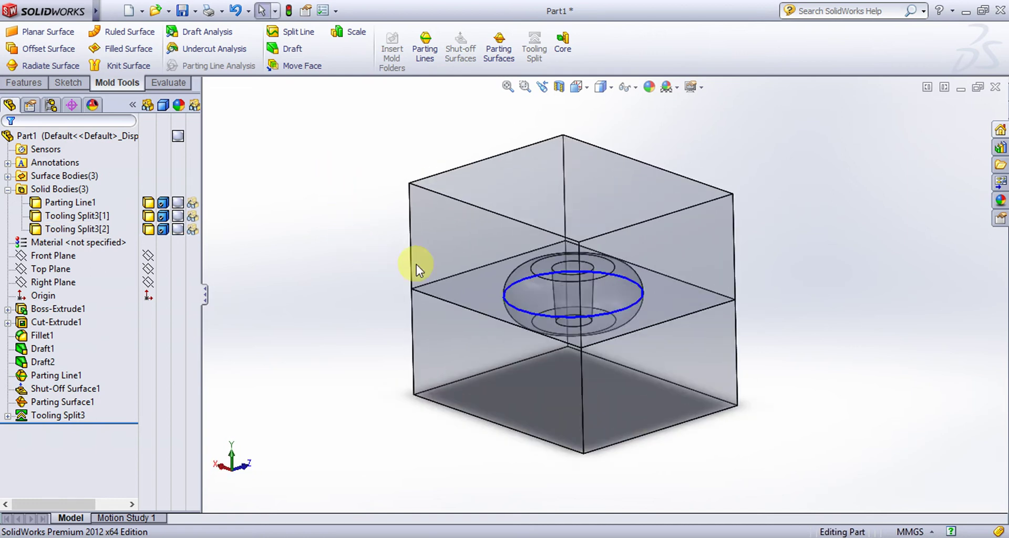
Open the appearance editor for Tooling Split3[2], then cancel it without changes
left_click(183, 232)
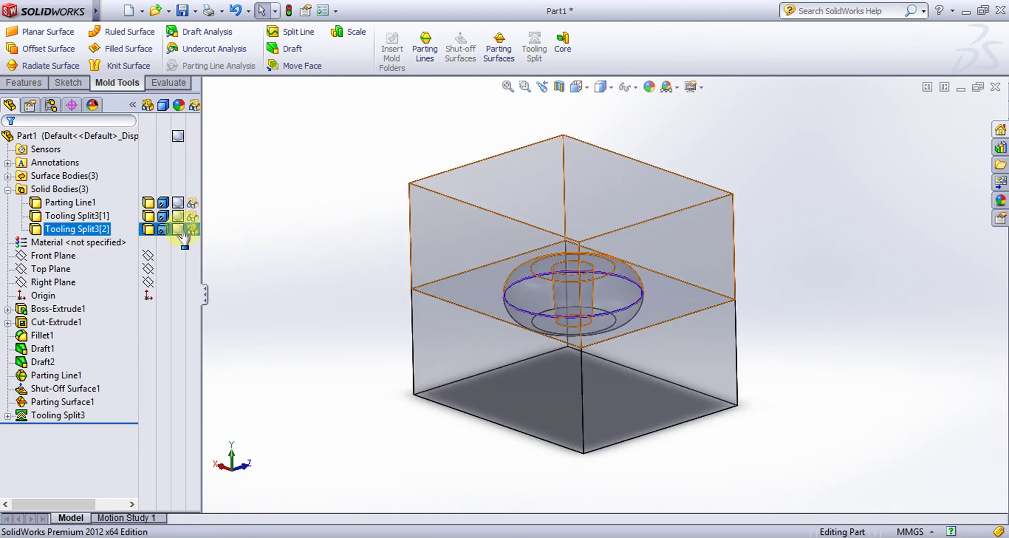
left_click(174, 234)
left_click(207, 245)
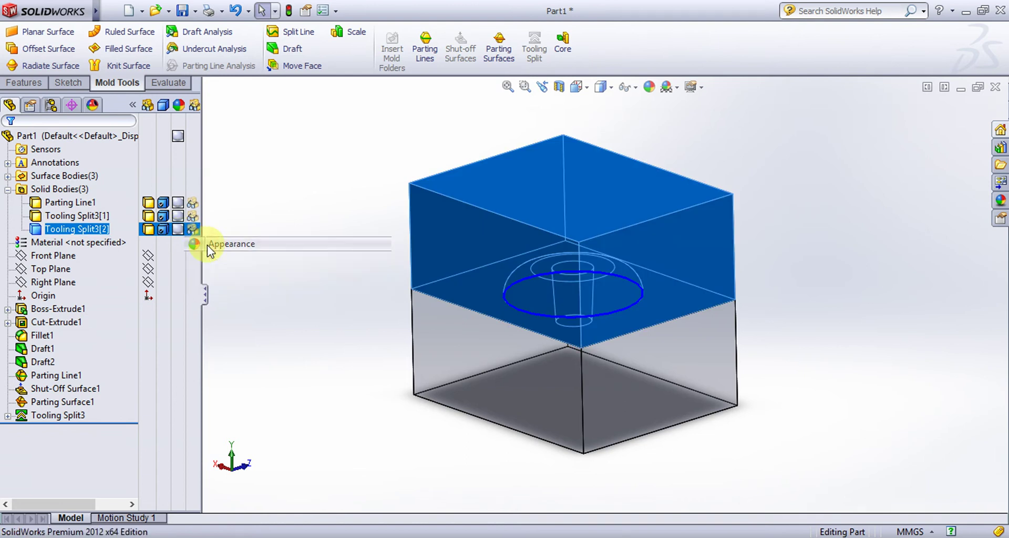
left_click(456, 223)
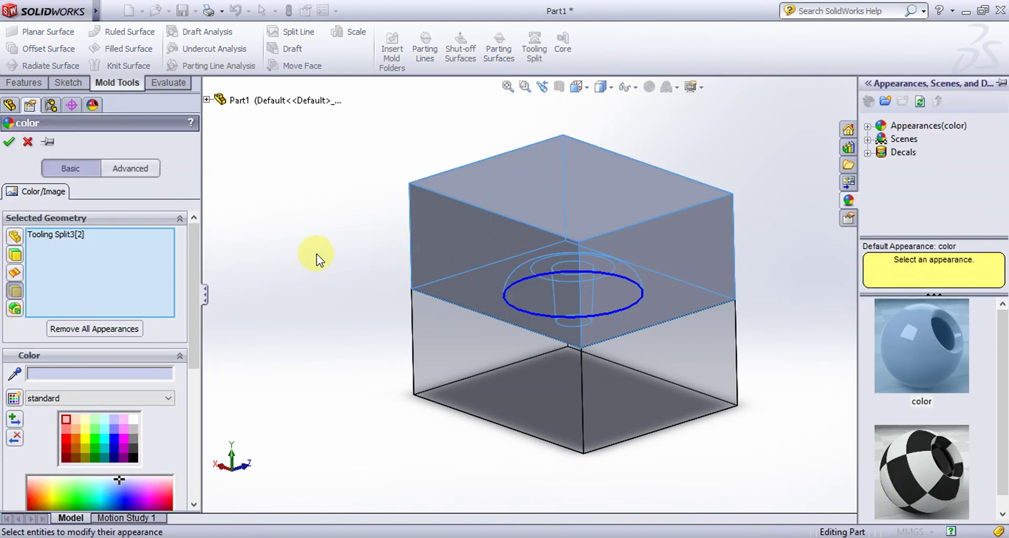
left_click(28, 141)
middle_click_drag(342, 259, 348, 289)
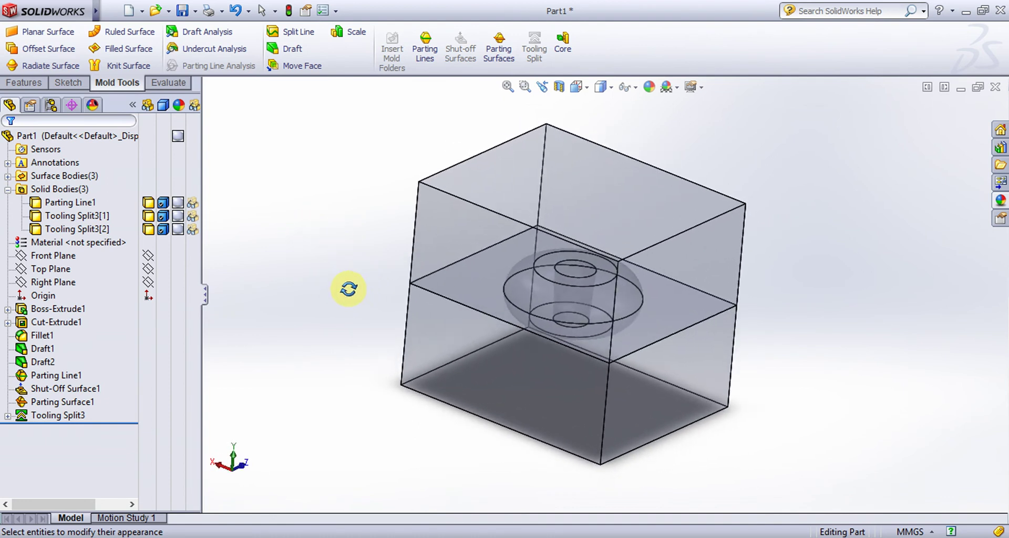
left_click(535, 288)
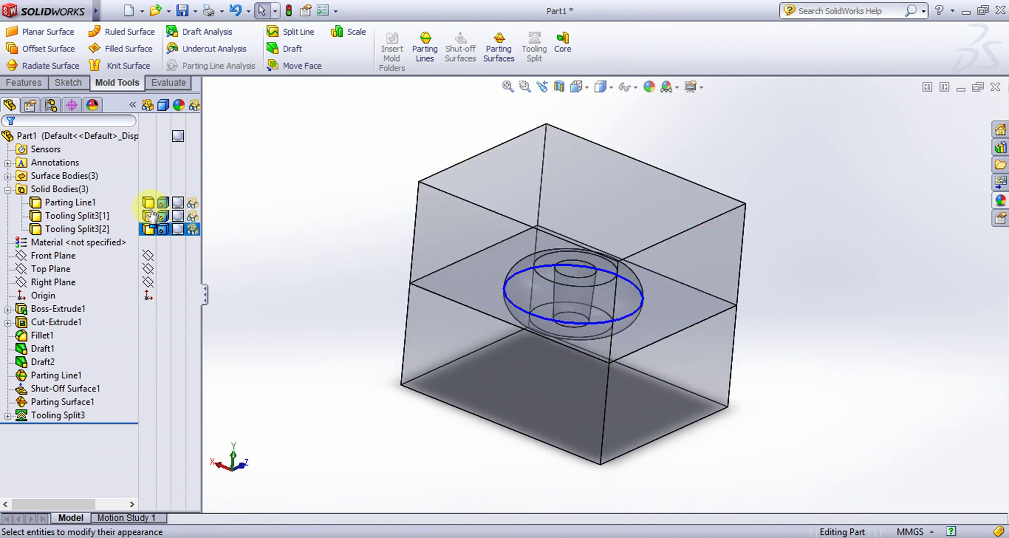
Show the Parting Line1 molded part as wireframe and hide the lower mold half
left_click(193, 204)
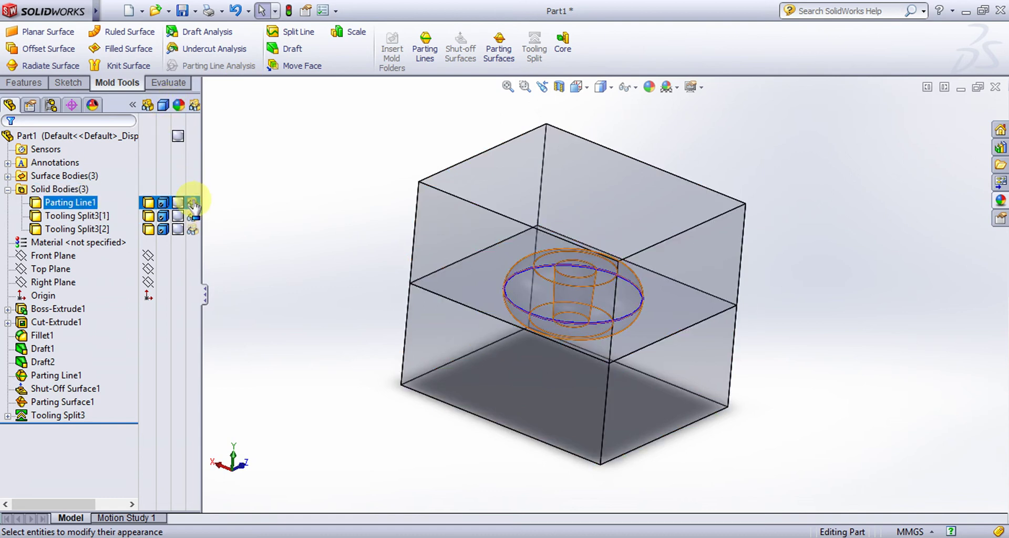
left_click(164, 204)
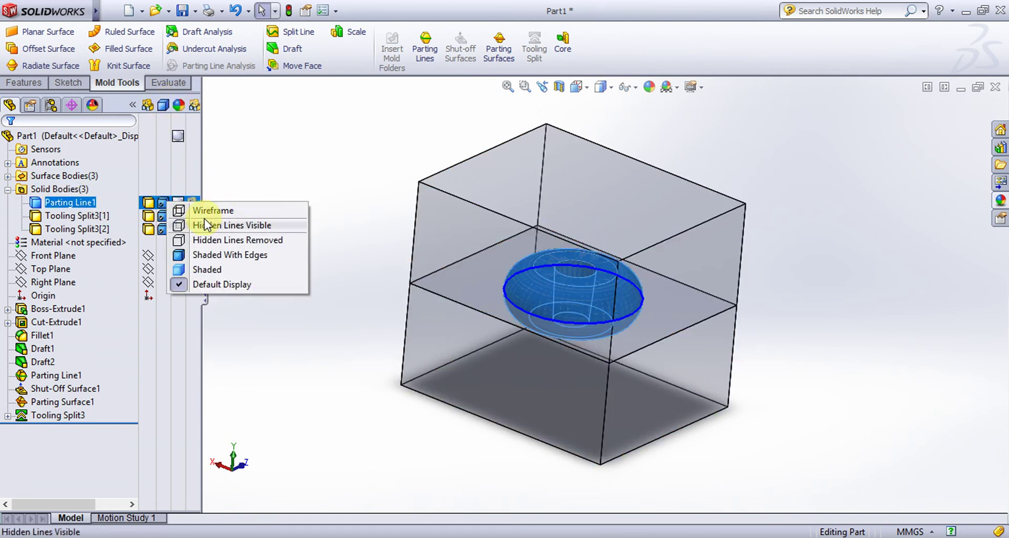
left_click(164, 212)
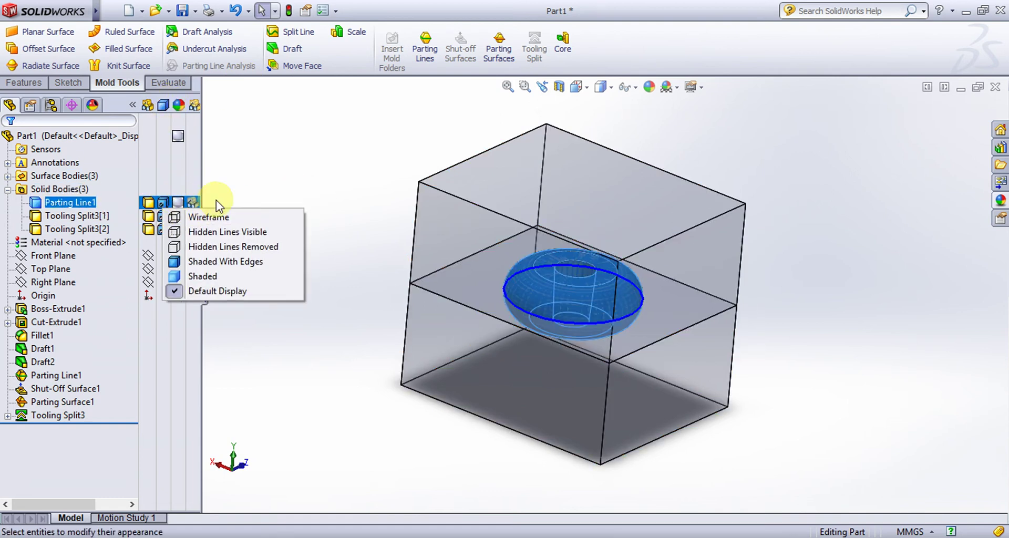
left_click(217, 215)
left_click(152, 202)
left_click(150, 221)
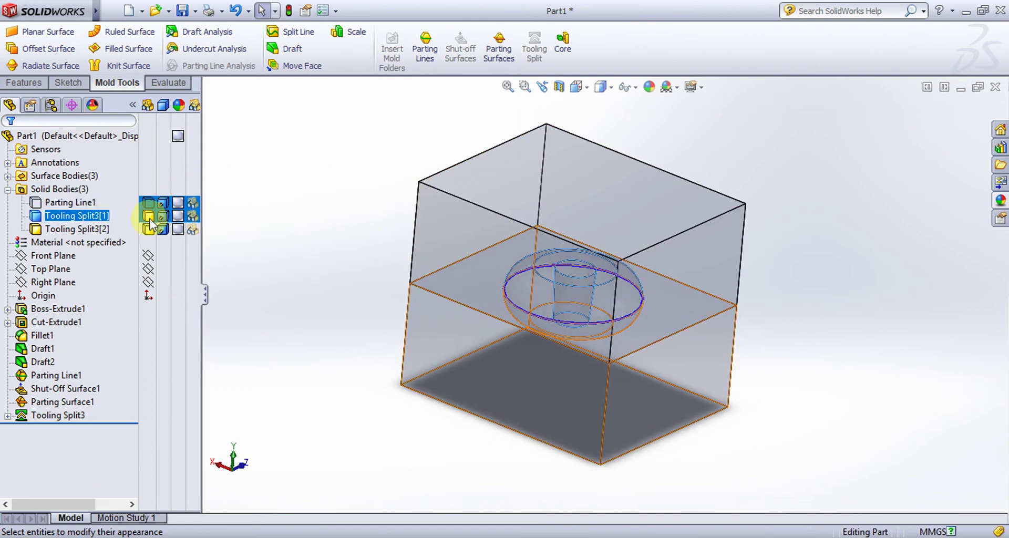
Orbit the view to inspect the upper mold half from several angles
middle_click_drag(333, 286, 317, 218)
left_click(851, 278)
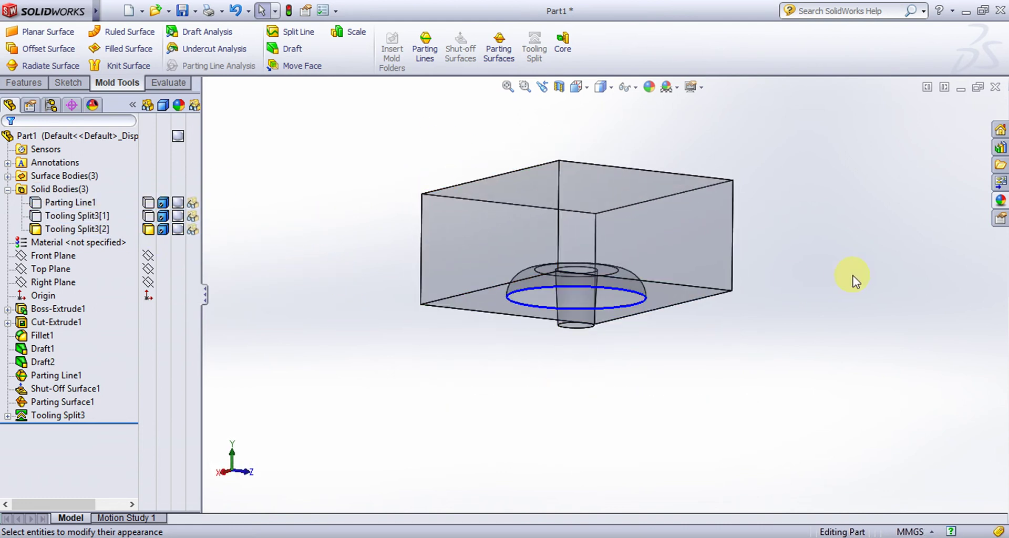
middle_click_drag(852, 279, 677, 210)
middle_click_drag(279, 235, 310, 282)
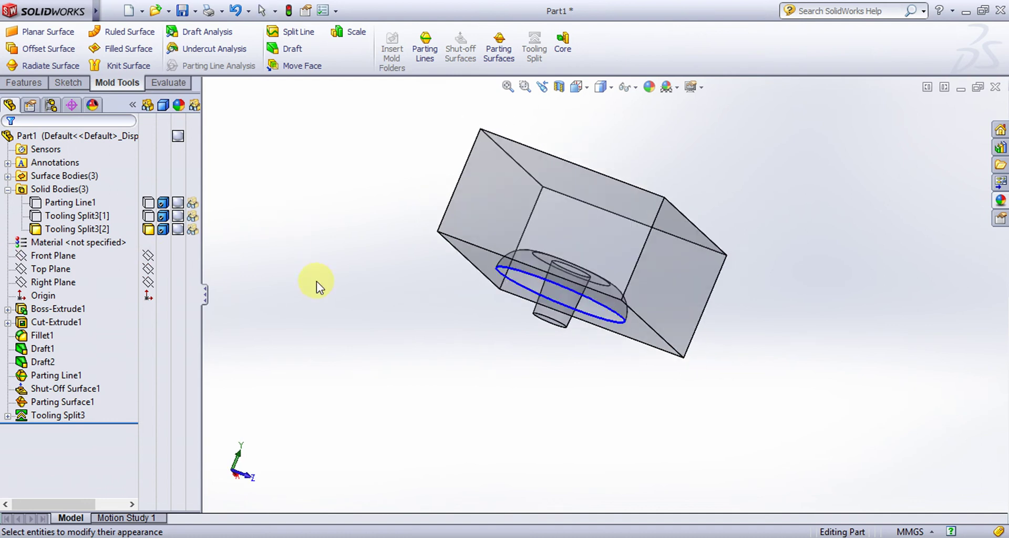
left_click(194, 233)
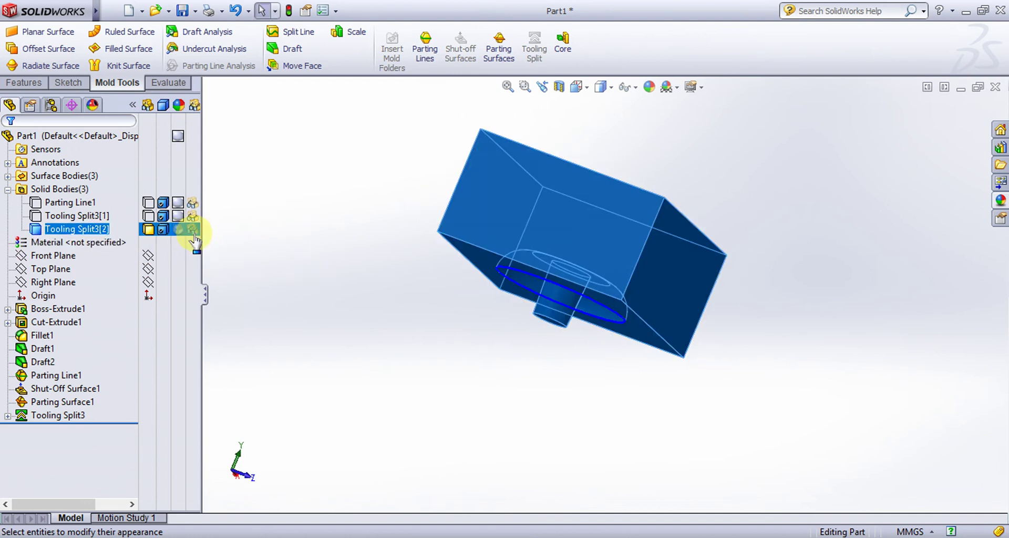
left_click(371, 284)
middle_click_drag(387, 326, 358, 272)
Check the upper half's appearance options and toggle body visibility, leaving the lower half shown
left_click(159, 230)
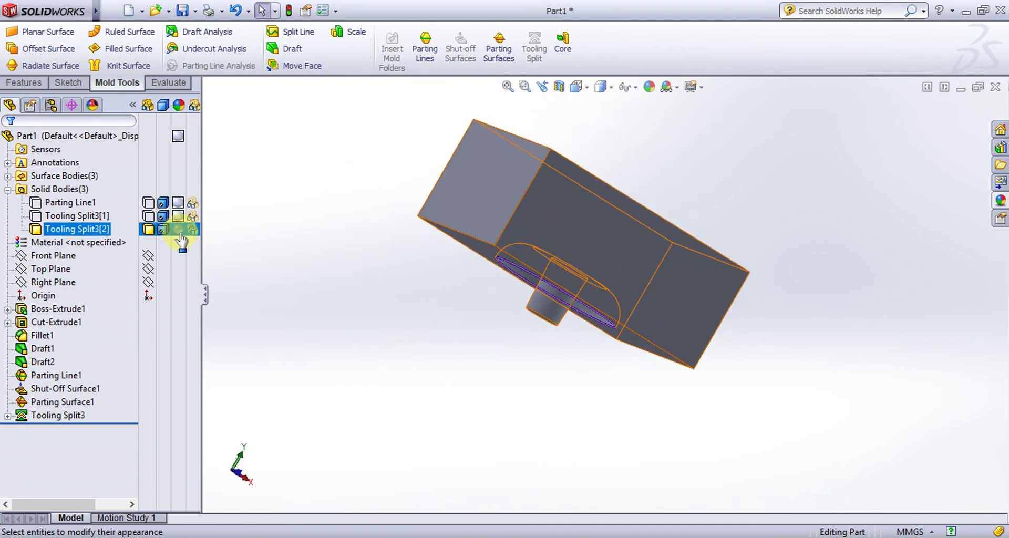
left_click(180, 238)
left_click(149, 229)
left_click(148, 215)
left_click(149, 203)
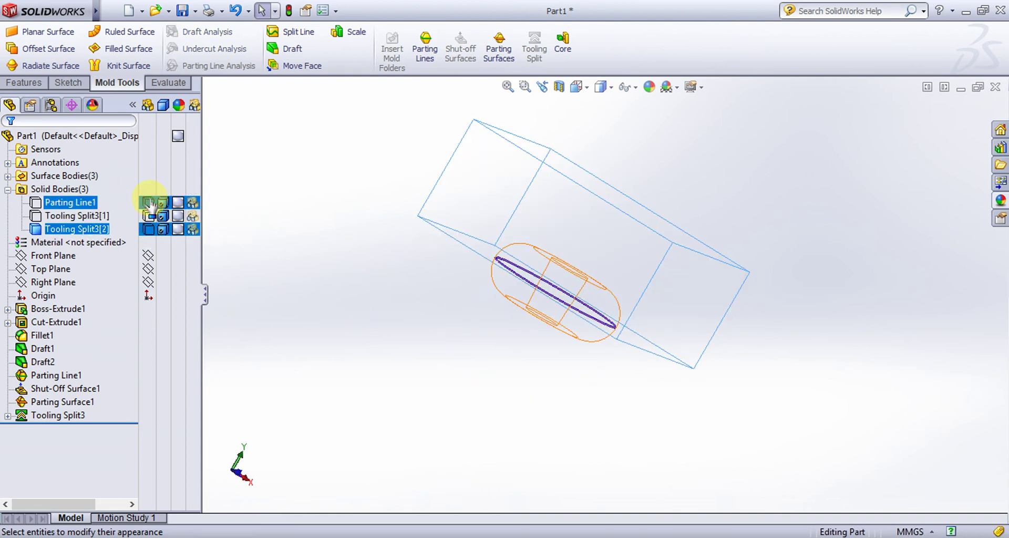
left_click(148, 216)
left_click(265, 246)
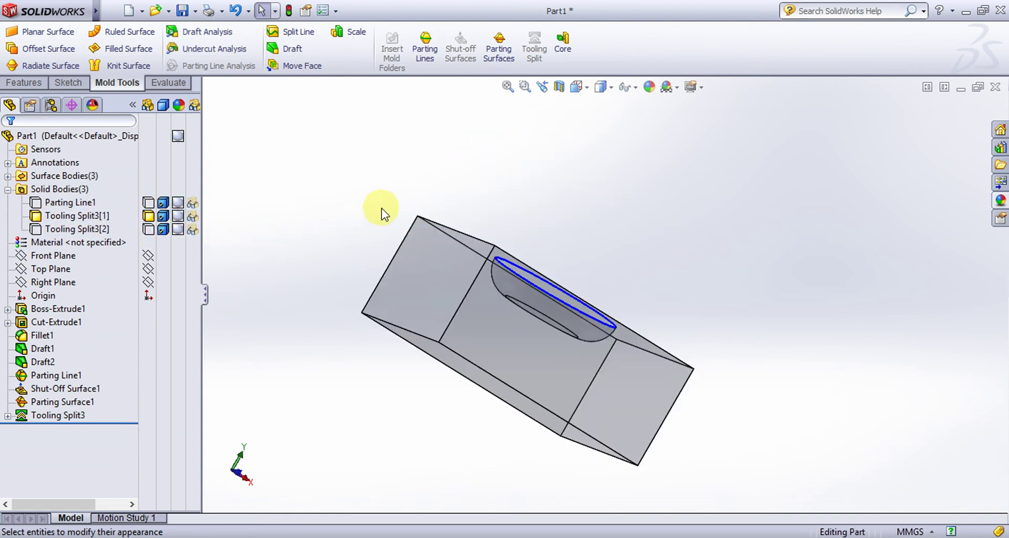
Make the lower mold half display as a solid again
middle_click_drag(382, 208, 344, 283)
left_click(193, 217)
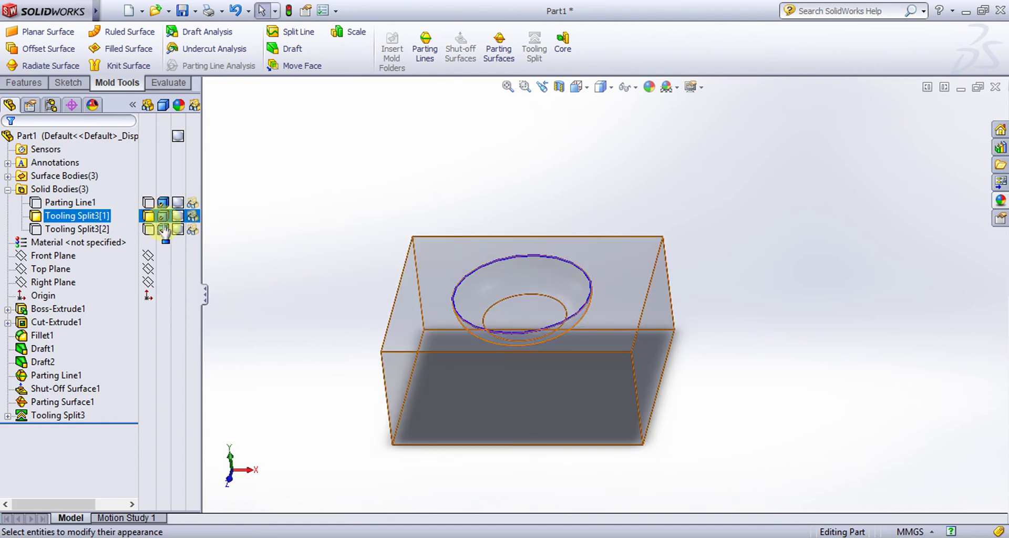
left_click(339, 241)
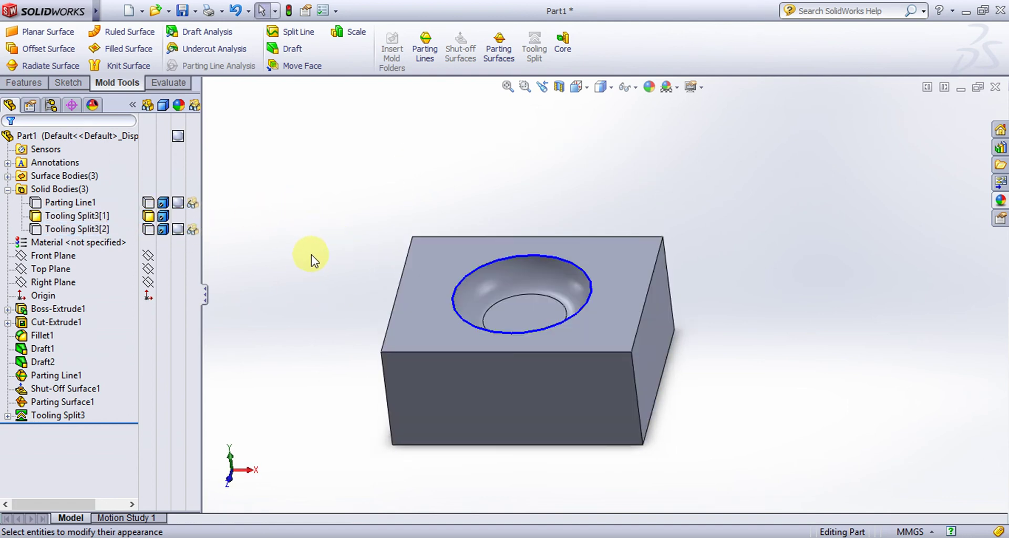
middle_click_drag(313, 259, 333, 225)
Hide Tooling Split3[1] and Tooling Split3[2], showing only the Parting Line1 torus
left_click(158, 230)
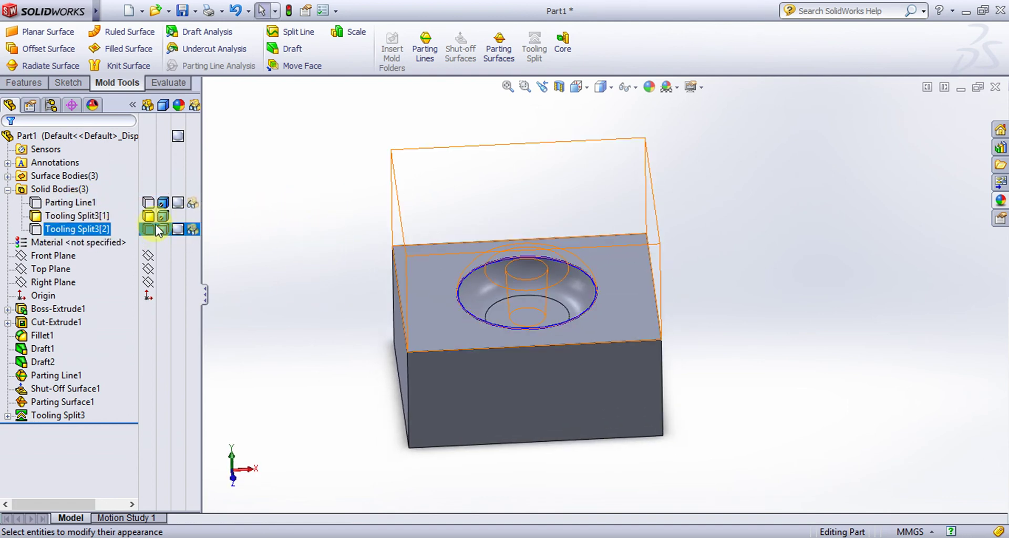
left_click(149, 216)
left_click(151, 205, "ctrl")
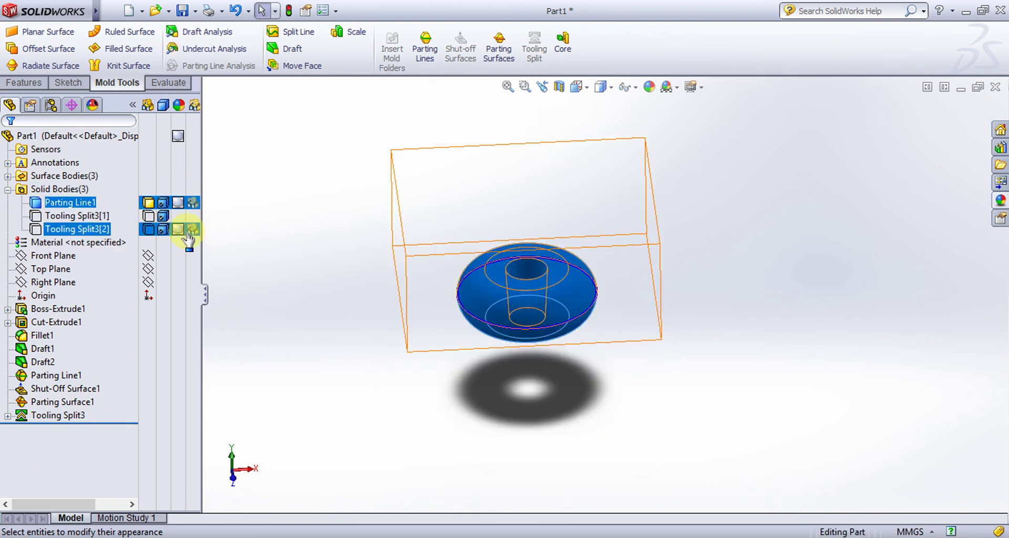
Remove the test appearance from Parting Line1 and orbit to inspect the plain grey torus
left_click(177, 203)
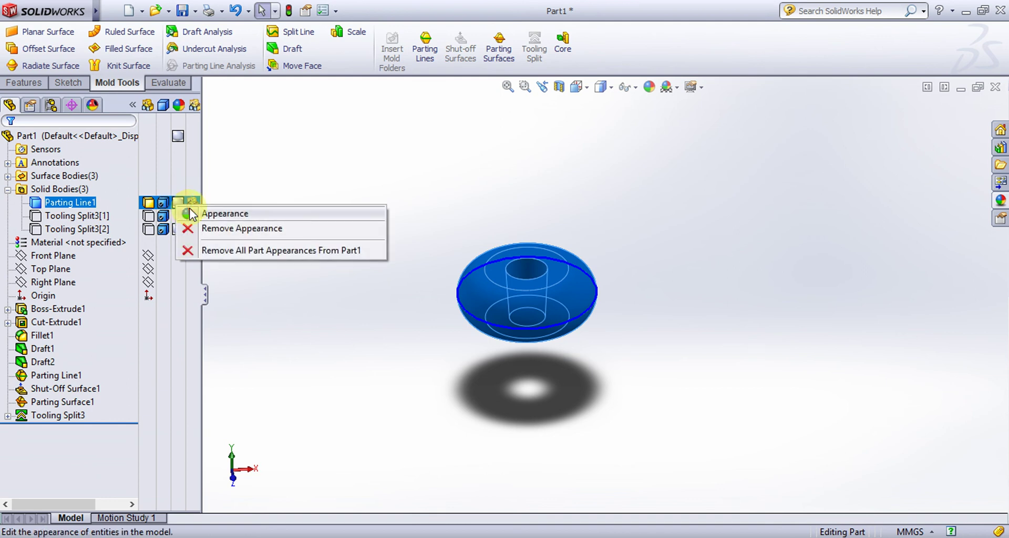
left_click(231, 228)
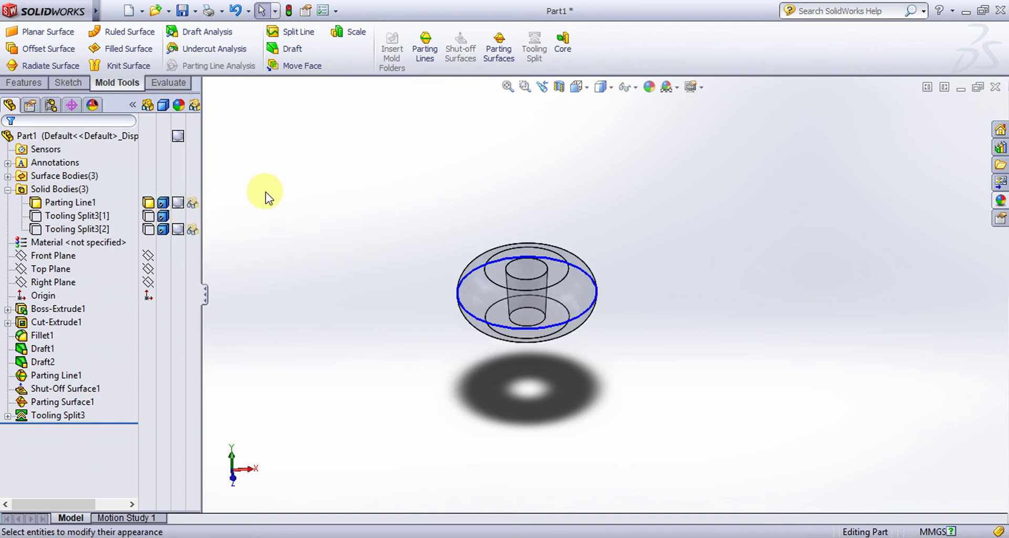
left_click(288, 179)
middle_click_drag(551, 167, 519, 294)
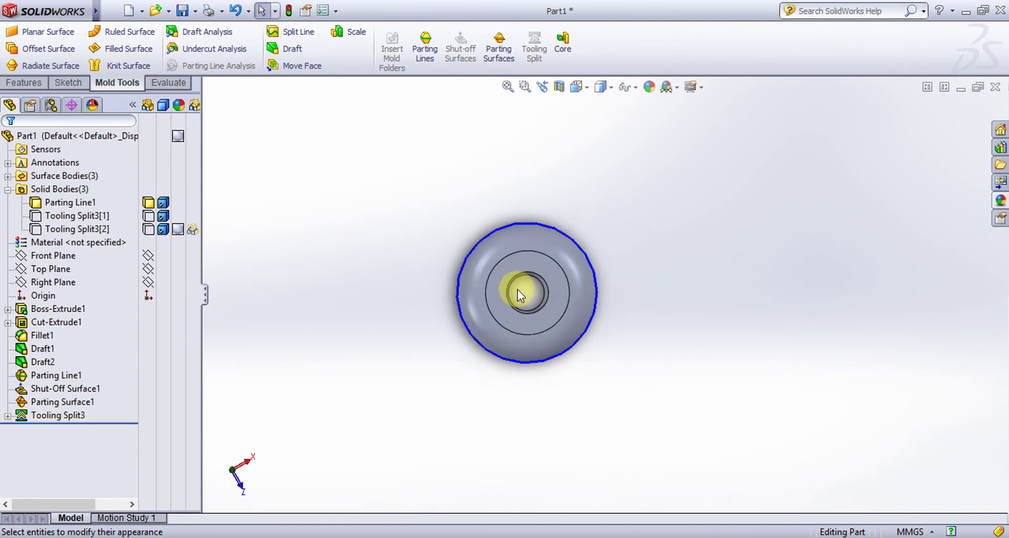
middle_click_drag(338, 353, 325, 196)
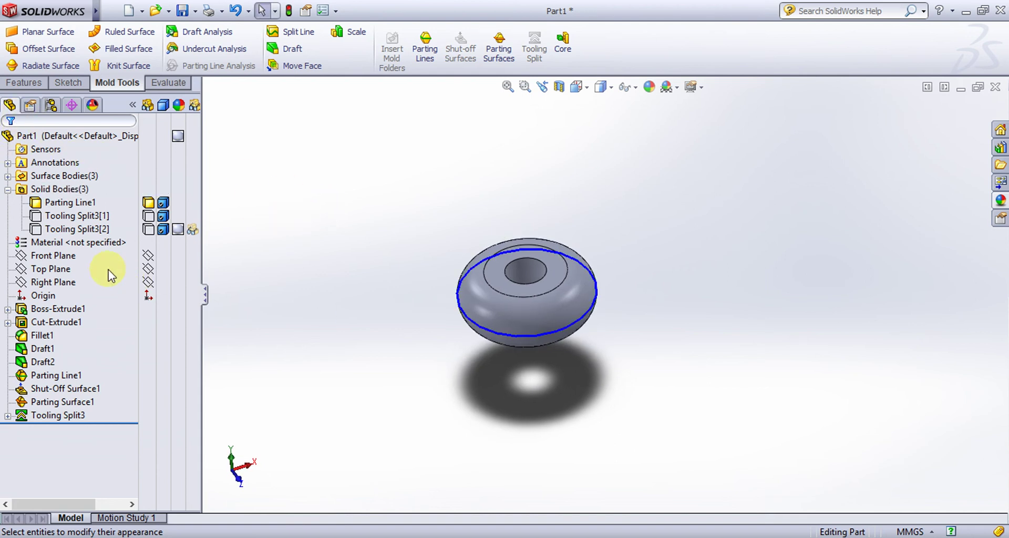
Save As on the Desktop, creating and opening a new 'sample' folder and naming the file sample
left_click(184, 10)
left_click(176, 37)
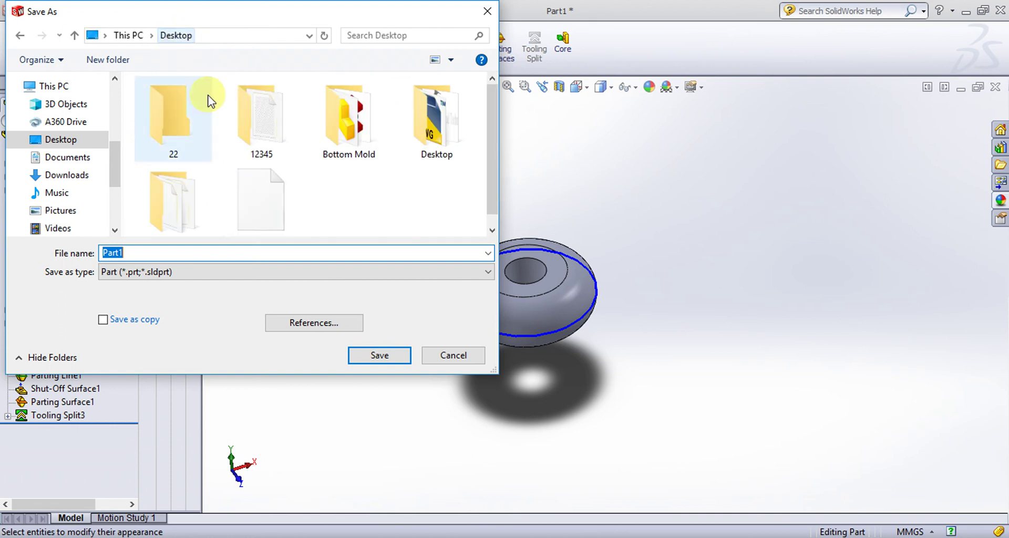
left_click(107, 59)
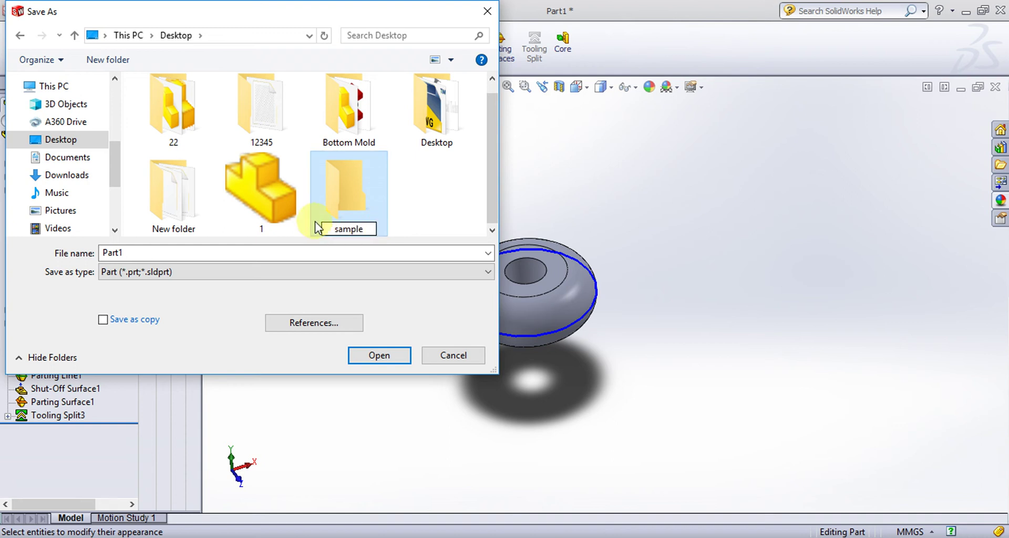
double_click(371, 202)
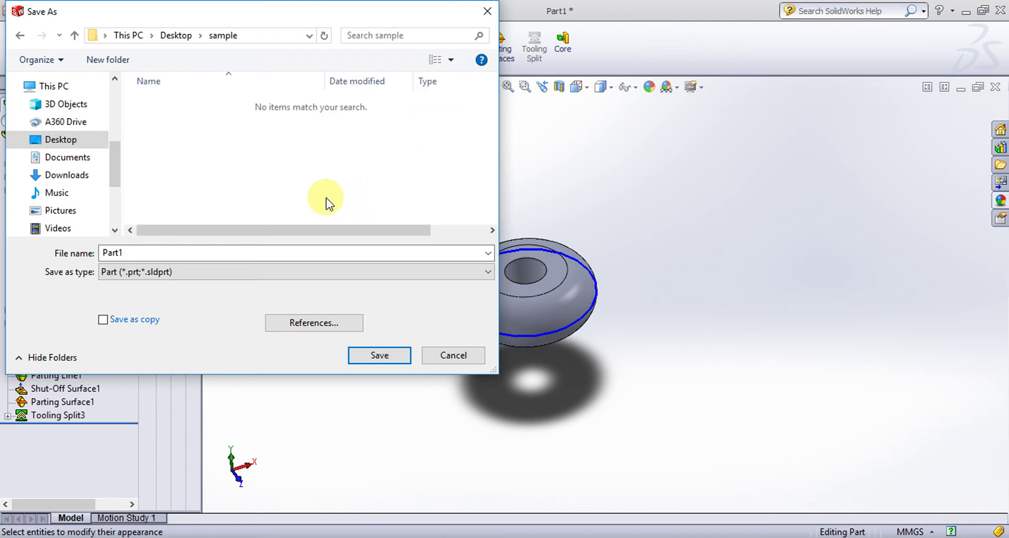
double_click(175, 254)
type("s")
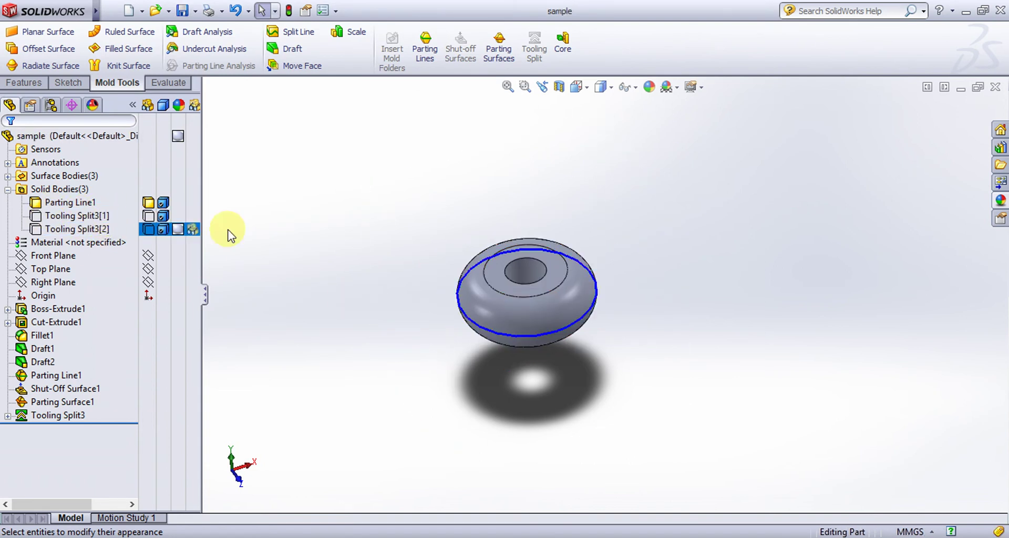
Make the Tooling Split3[1] and Tooling Split3[2] mold bodies transparent
left_click(77, 215)
left_click(76, 229, "shift")
left_click(151, 232)
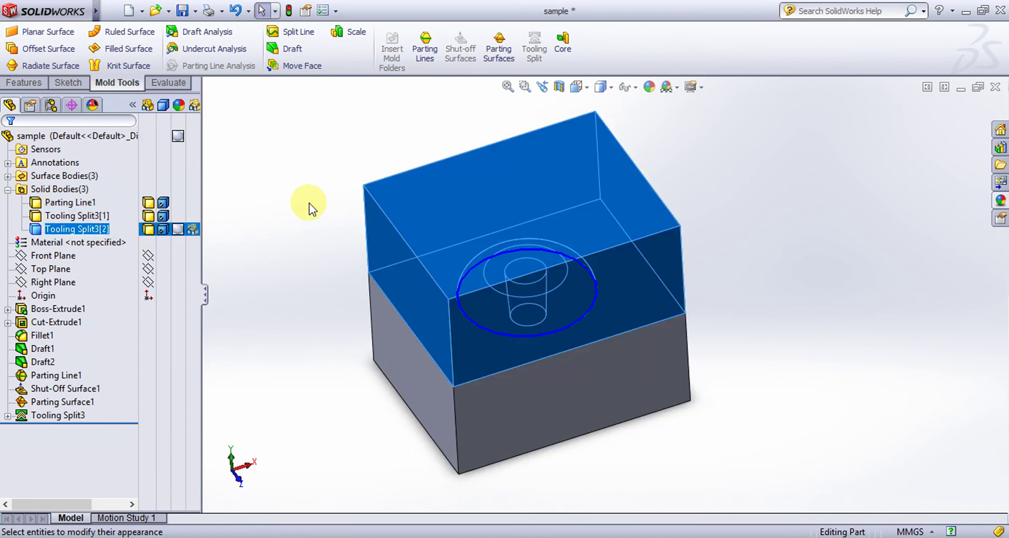
left_click(304, 180)
Save all three solid bodies as separate part files with Save Bodies, then close the part
left_click(66, 189)
right_click(66, 189)
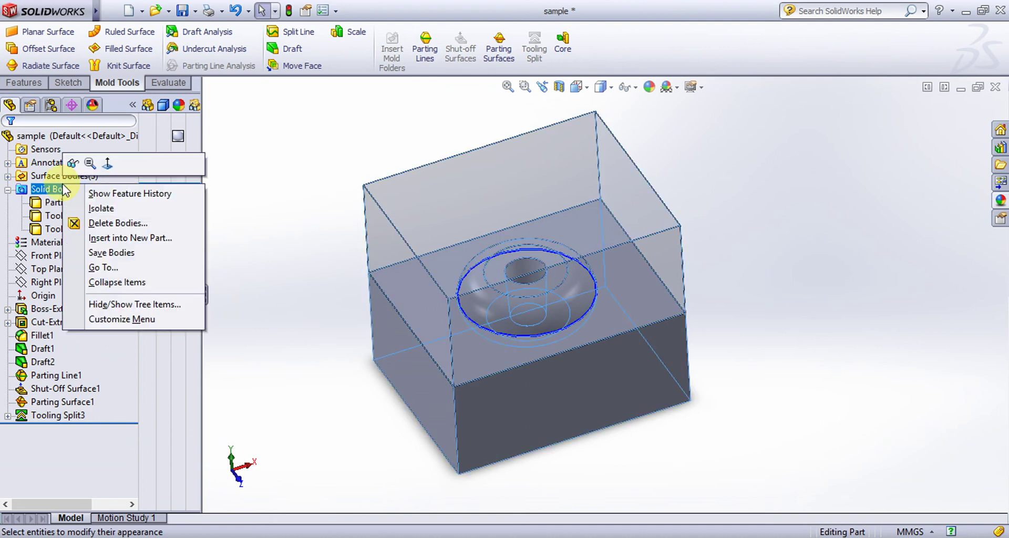
left_click(122, 252)
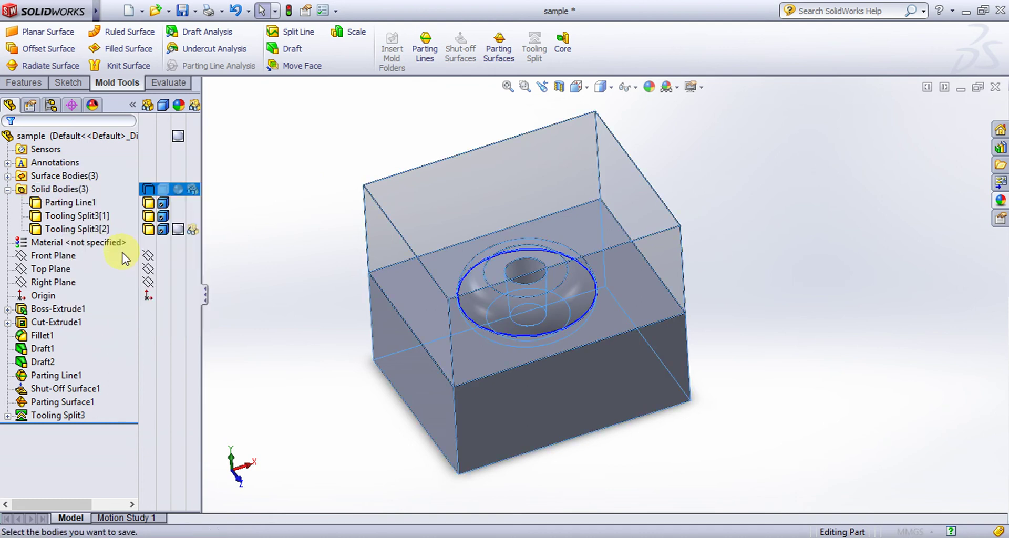
left_click(27, 255)
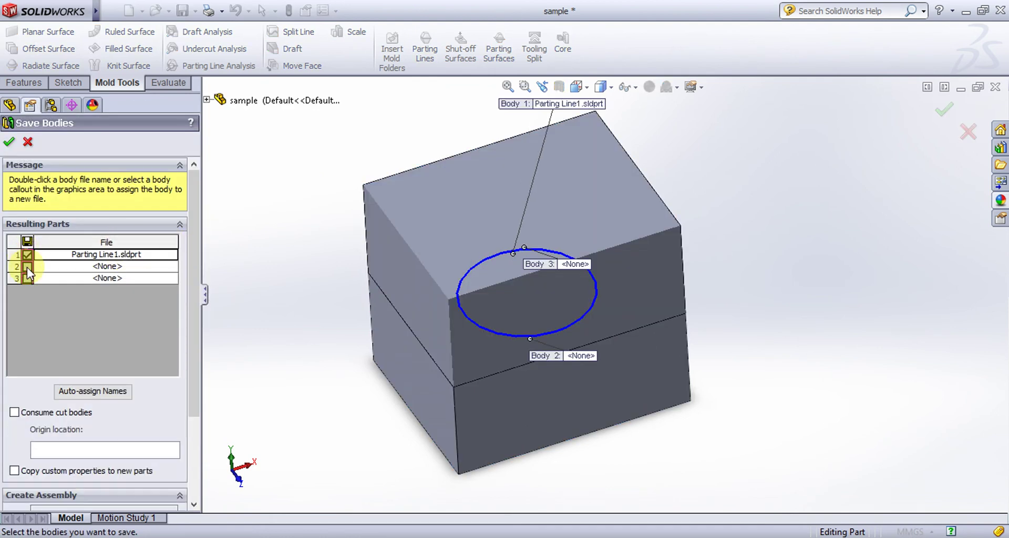
left_click(27, 266)
left_click(26, 278)
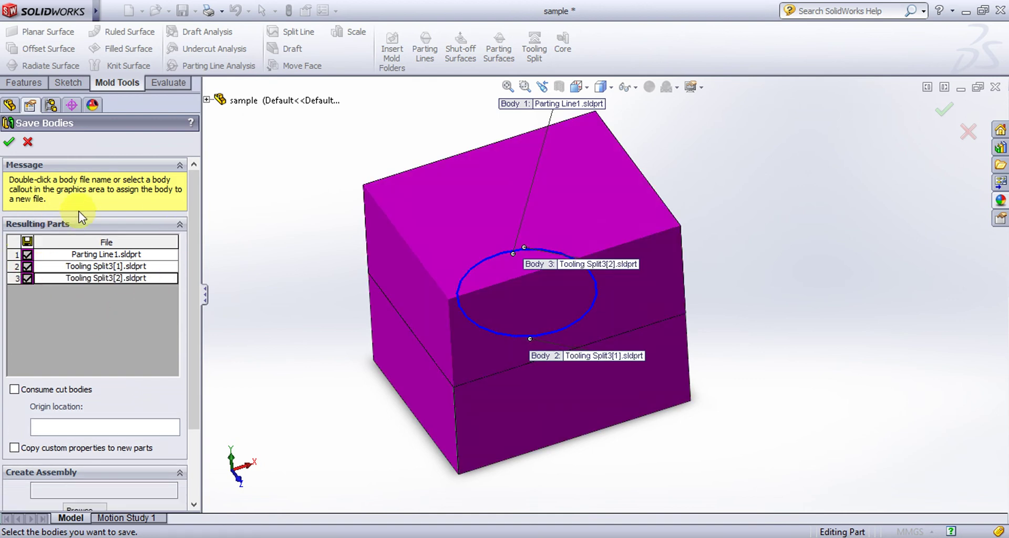
left_click(6, 142)
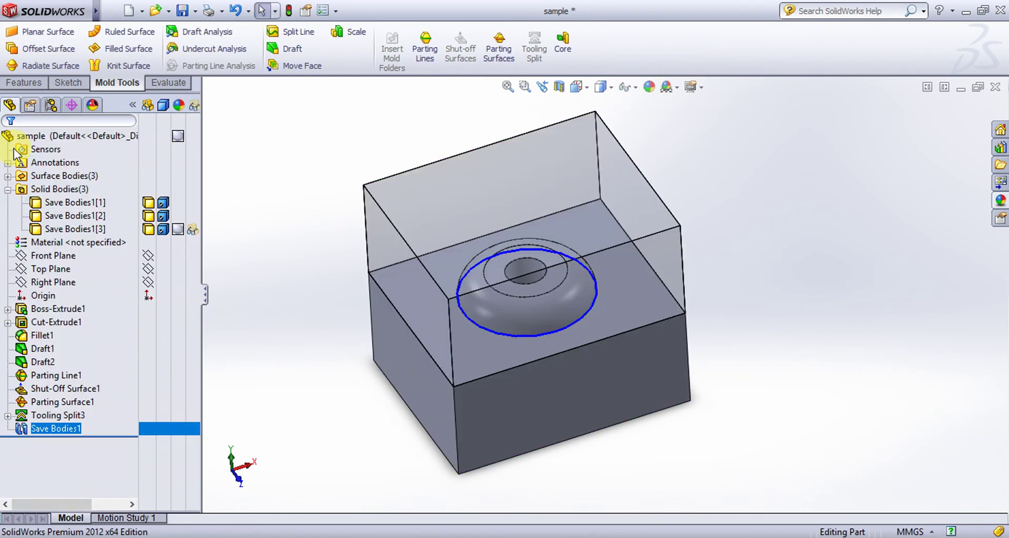
left_click(995, 87)
Save the part on closing and create a new assembly document
left_click(478, 293)
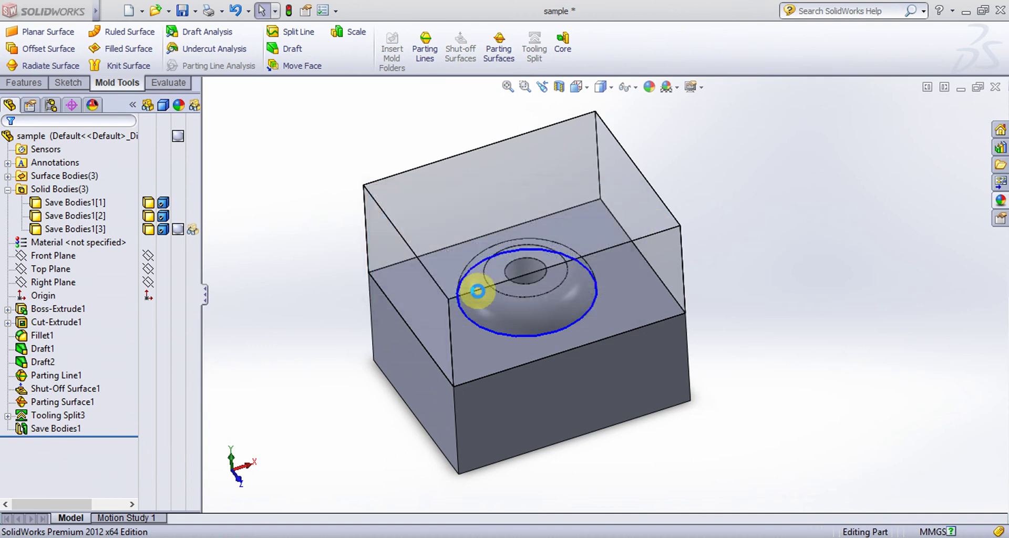
left_click(122, 11)
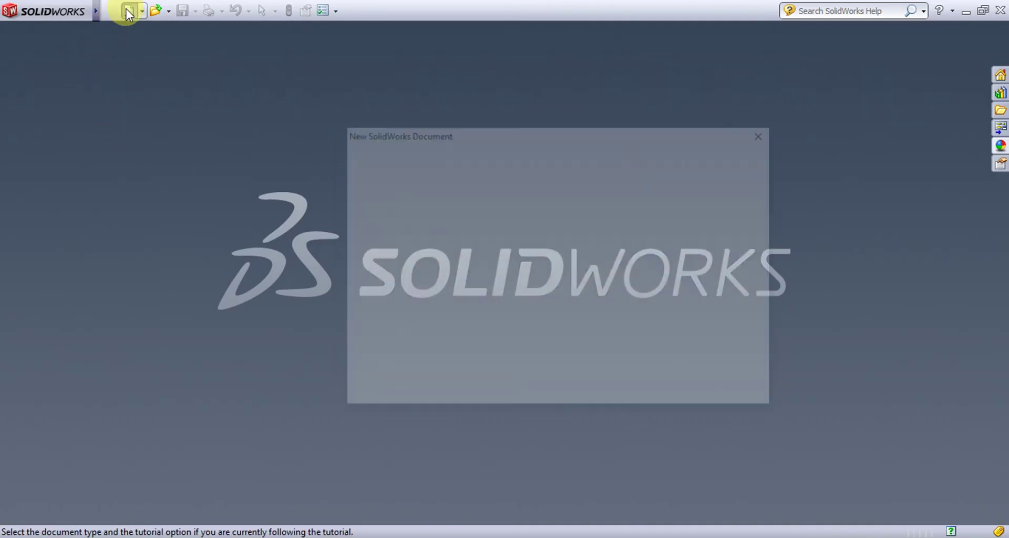
left_click(368, 251)
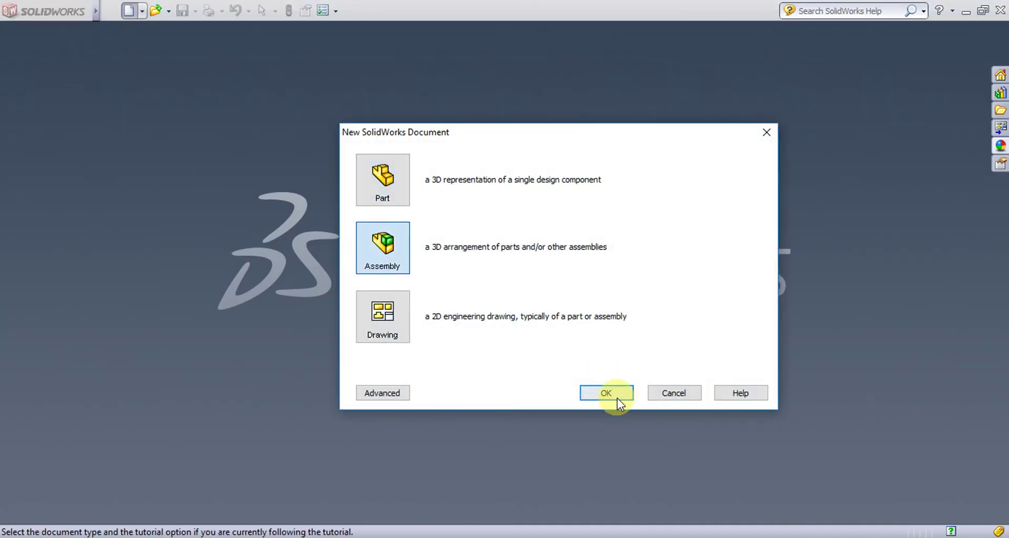
left_click(617, 395)
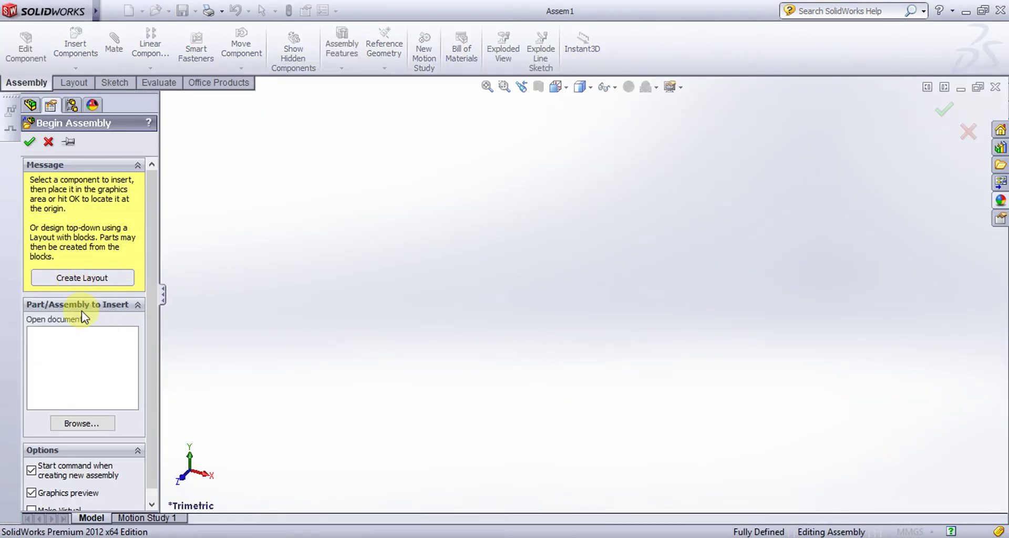
Insert Parting Line1 as the first component, placed at the assembly origin
left_click(92, 423)
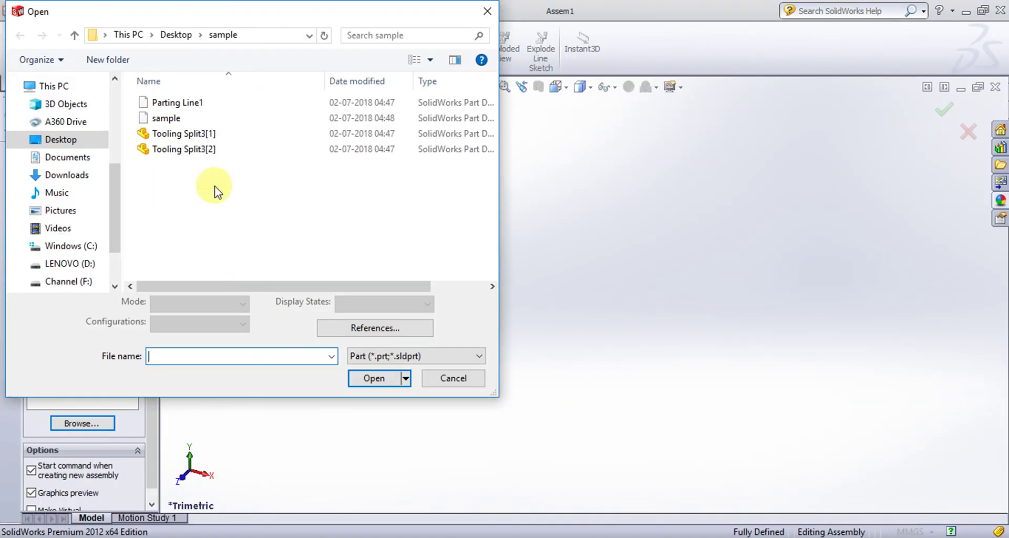
left_click(179, 103)
left_click(375, 377)
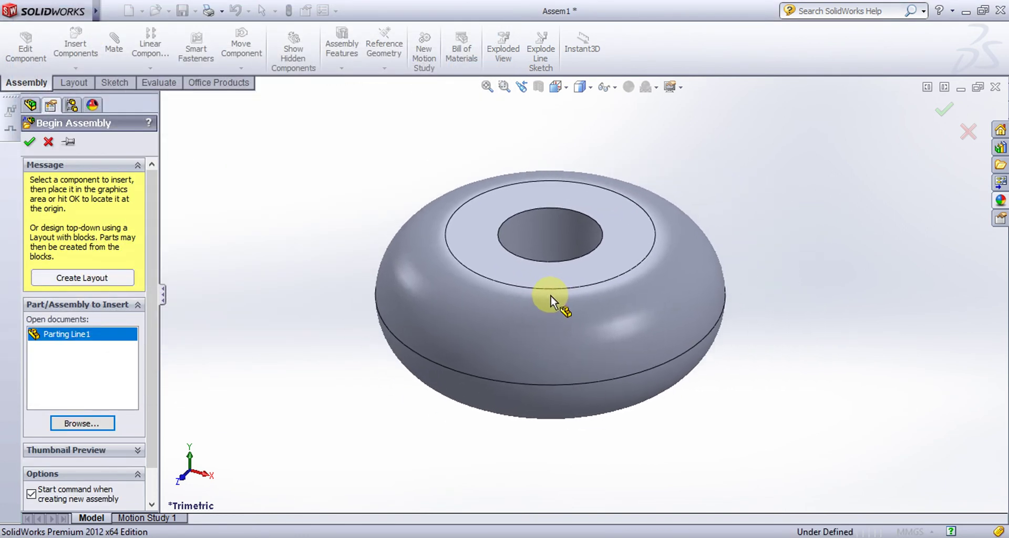
left_click(570, 275)
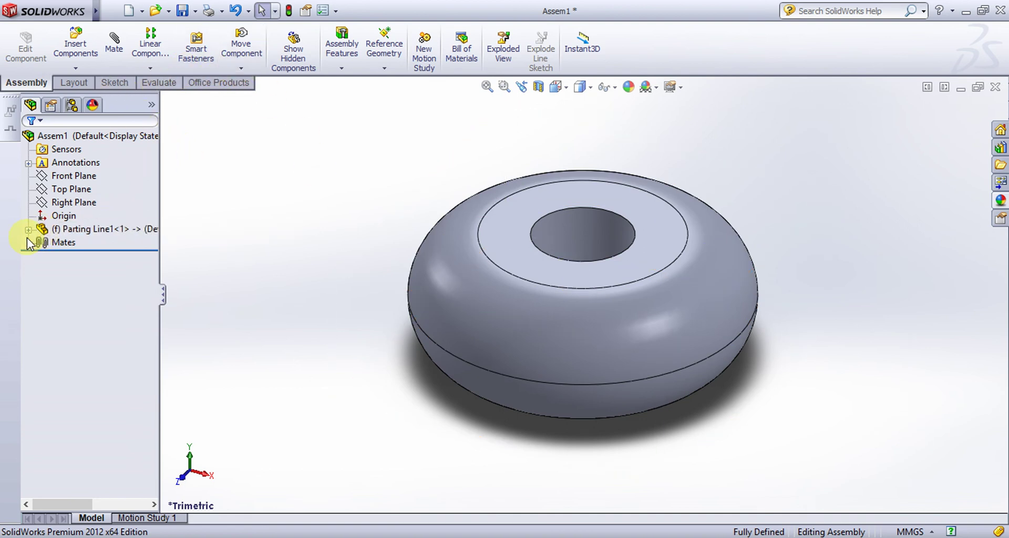
Insert Tooling Split3[1] into the assembly as a floating component
left_click(120, 42)
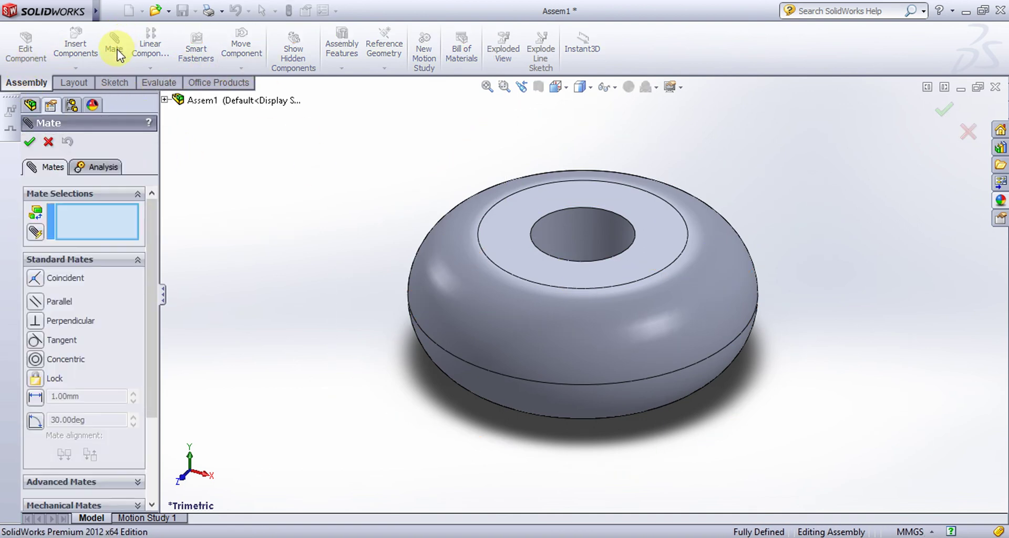
left_click(49, 143)
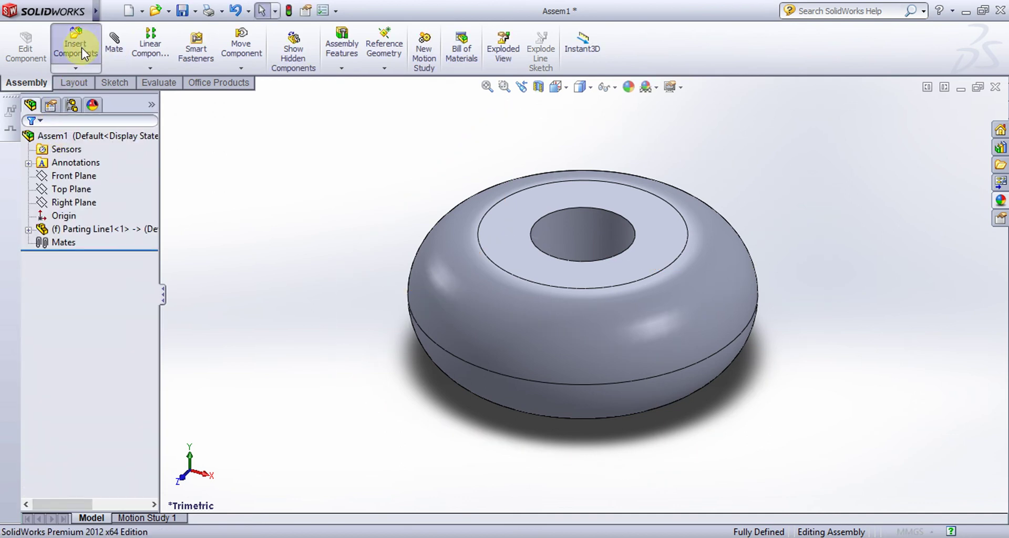
left_click(81, 49)
left_click(82, 400)
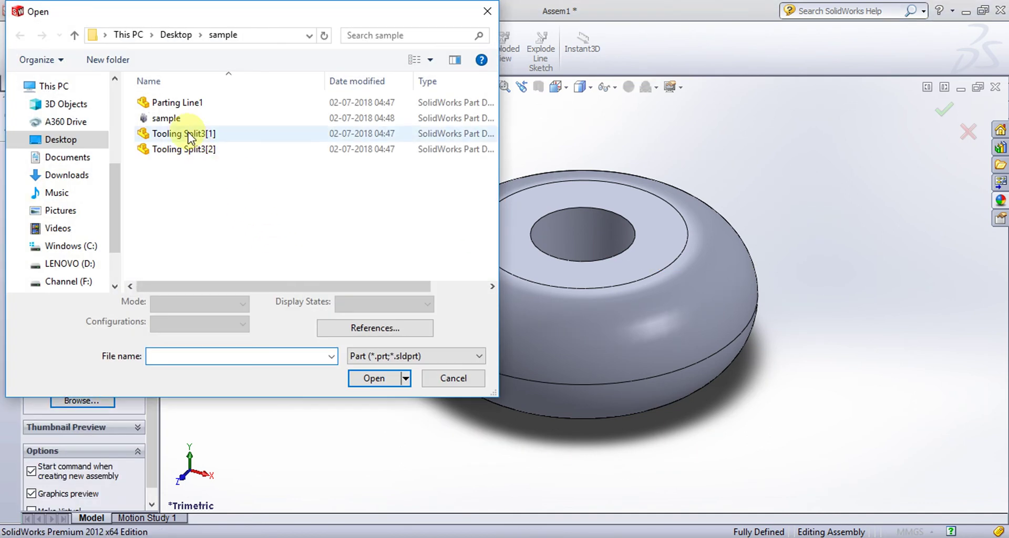
left_click(189, 134)
left_click(371, 383)
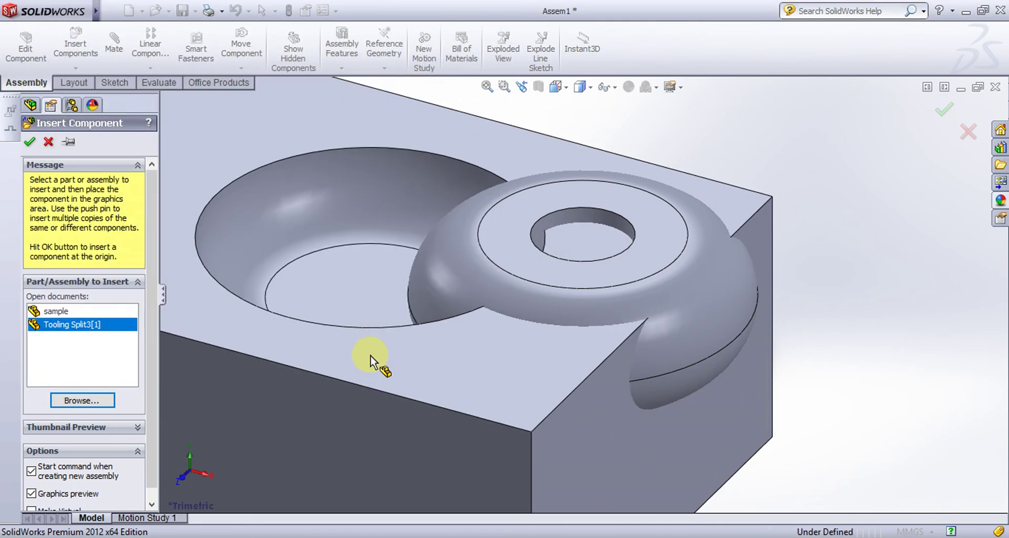
middle_click_drag(371, 355, 621, 491)
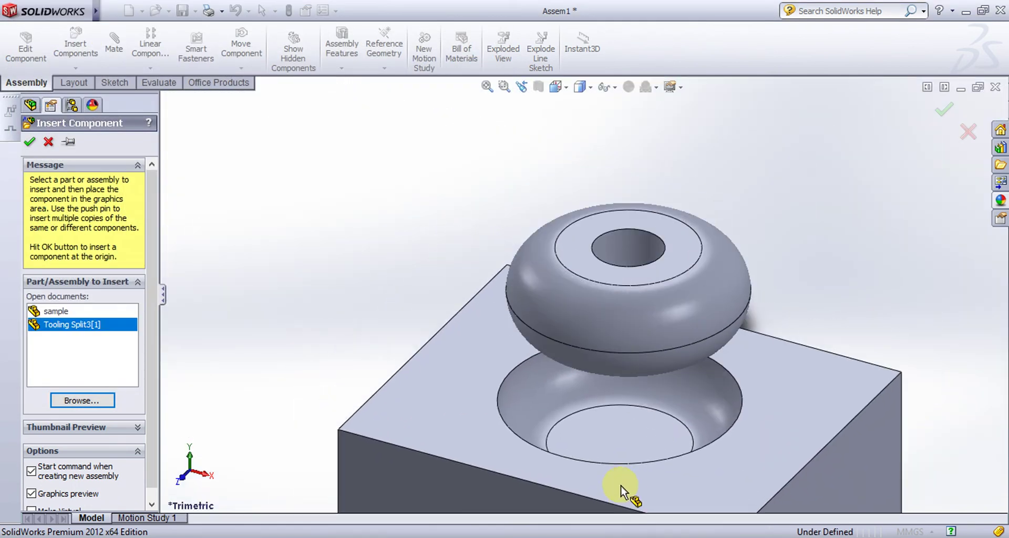
left_click(622, 492)
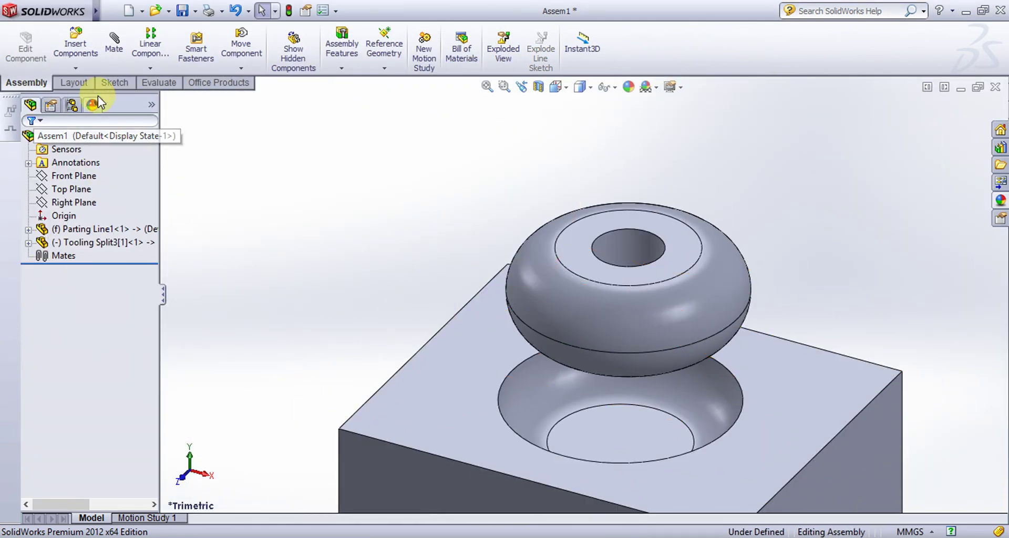
Insert Tooling Split3[2] and place it above the lower mould and part
left_click(81, 48)
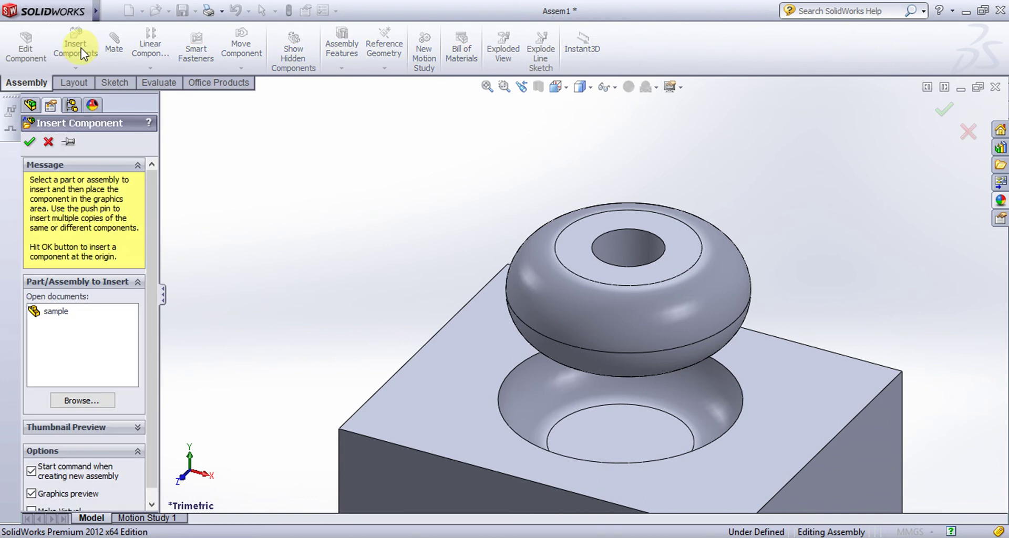
left_click(87, 402)
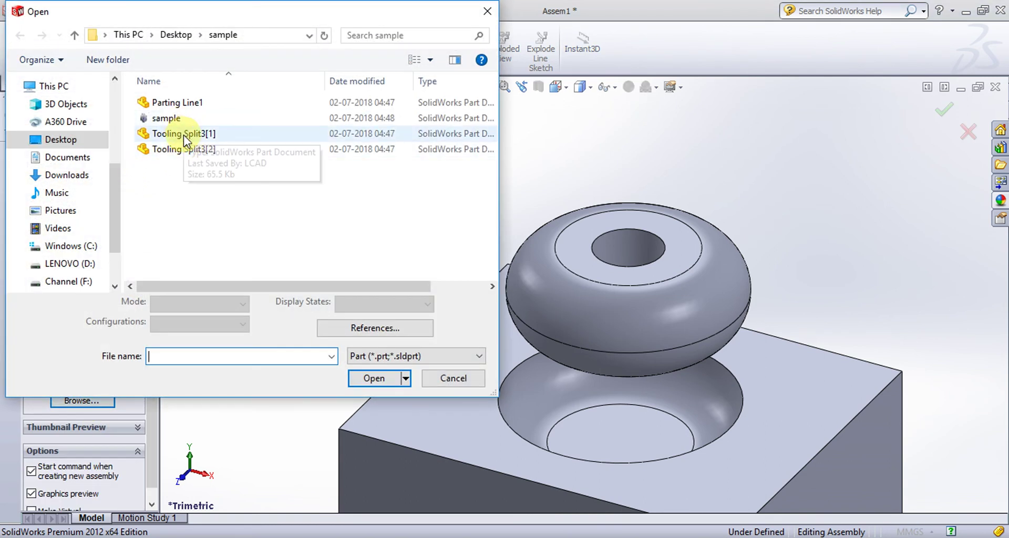
left_click(196, 149)
left_click(371, 378)
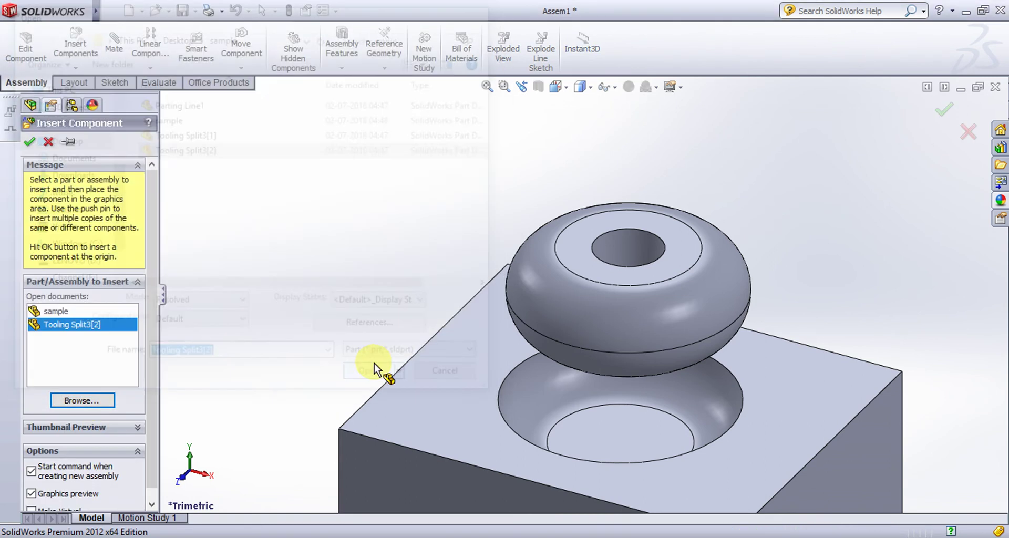
scroll(444, 232, "up", 3)
scroll(340, 251, "down", 3)
scroll(338, 253, "up", 3)
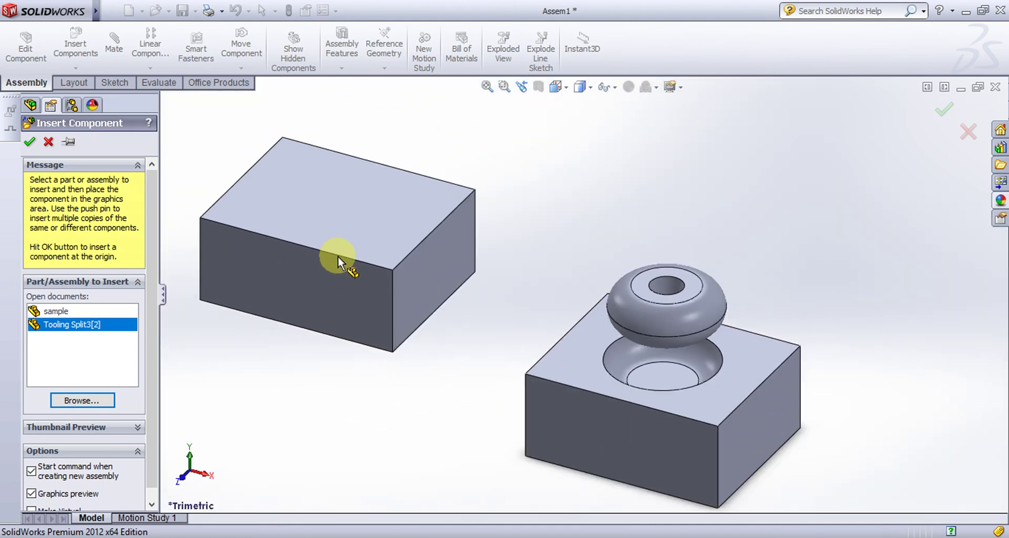
left_click(689, 187)
middle_click_drag(338, 259, 360, 345)
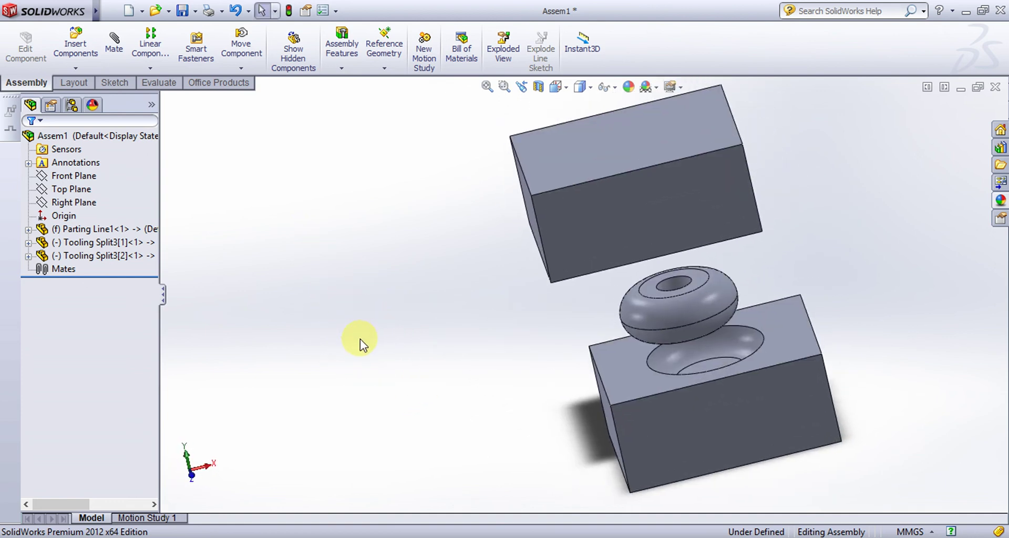
Mate the lower block's circular hole edge coincident to the part's equator edge
scroll(851, 345, "up", 1)
scroll(828, 344, "down", 3)
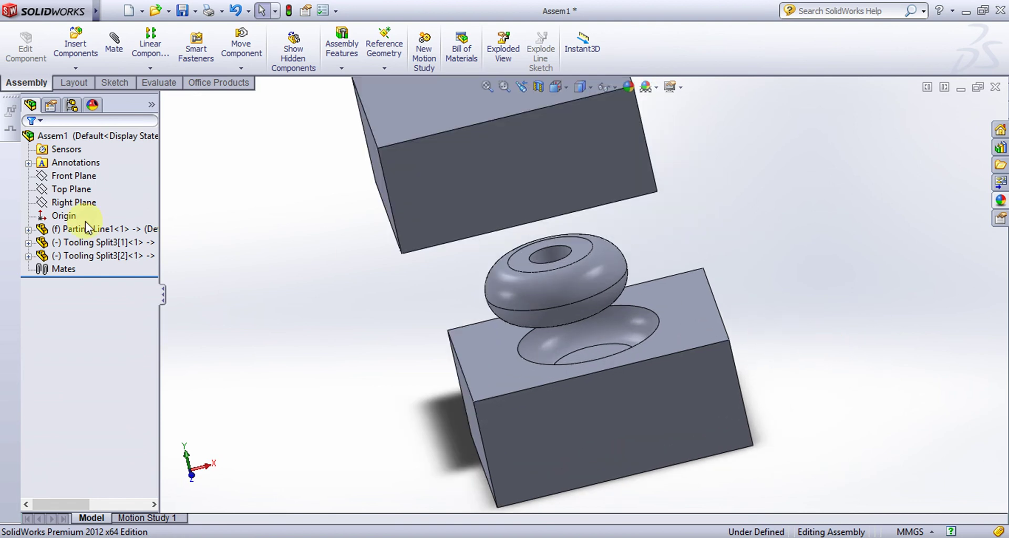
left_click(106, 56)
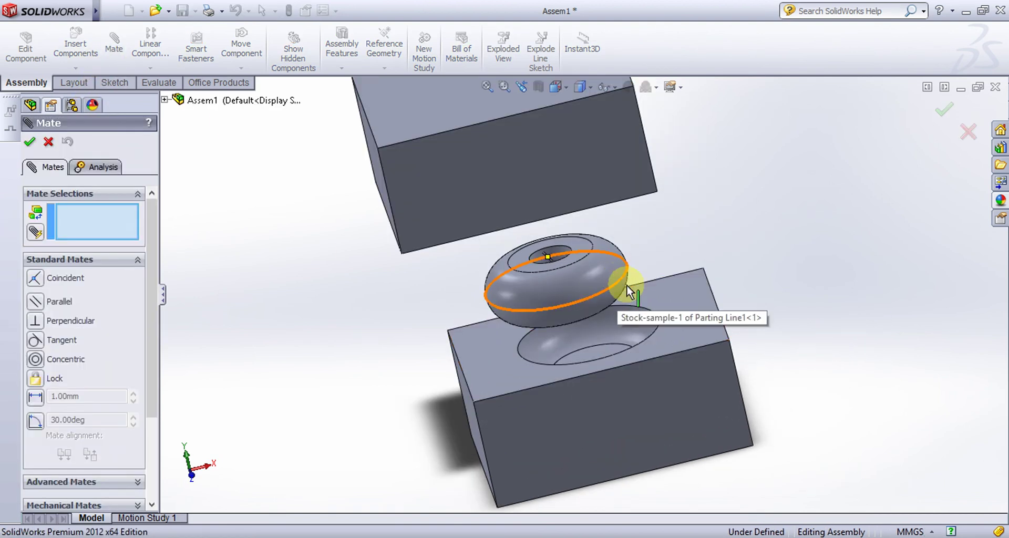
left_click(659, 322)
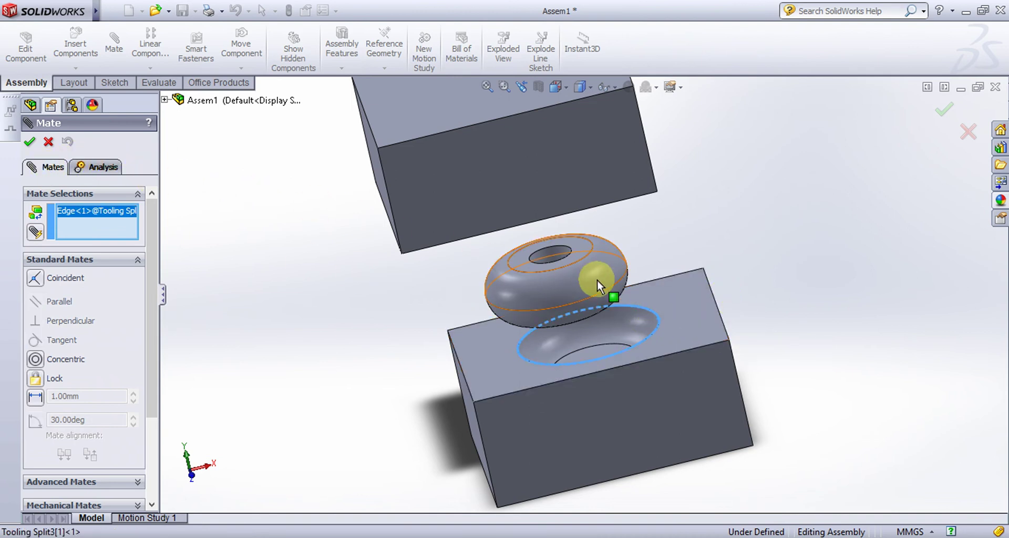
left_click(616, 285)
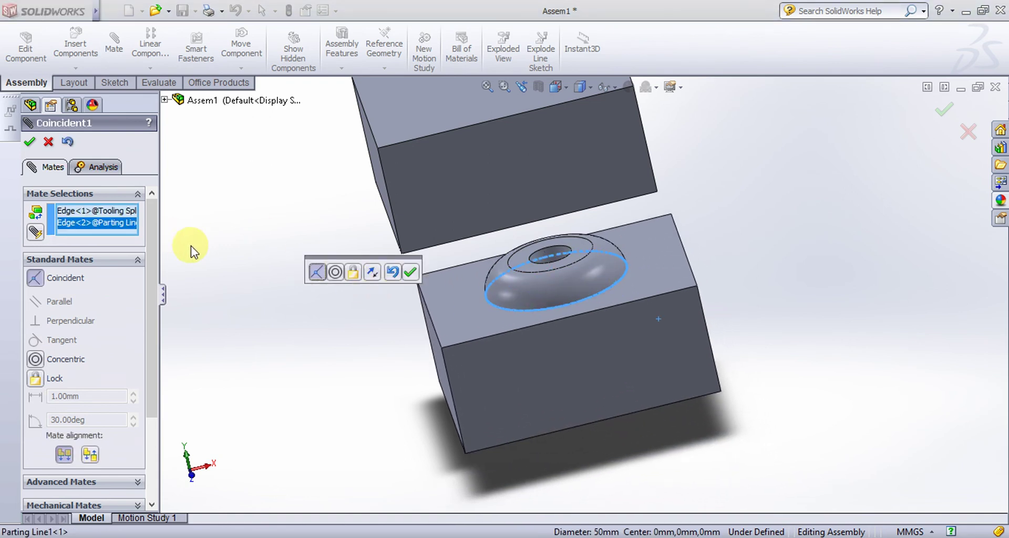
left_click(410, 272)
Mate the upper block's hole edge coincident to the part's edge, closing the blocks
middle_click_drag(772, 263, 728, 175)
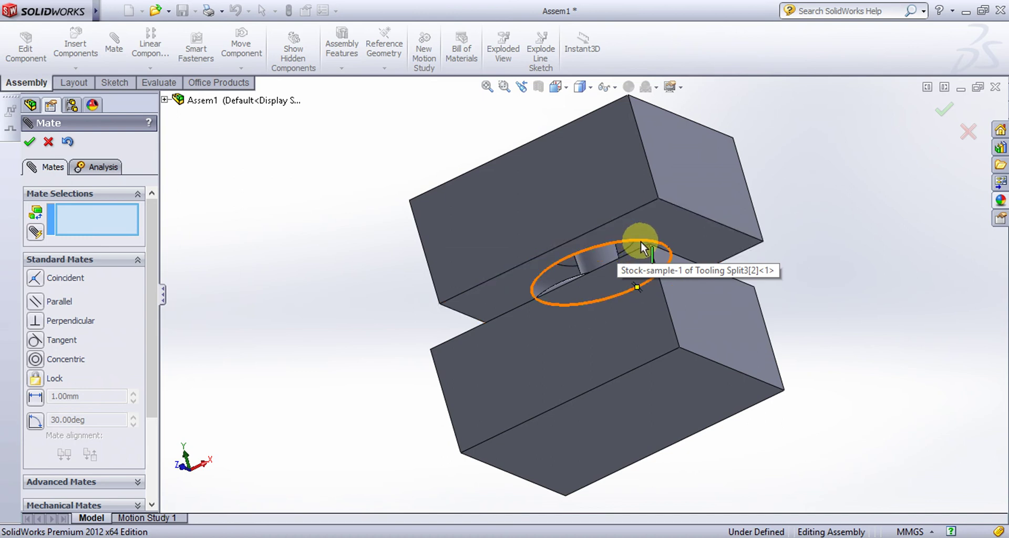
middle_click_drag(644, 240, 771, 329)
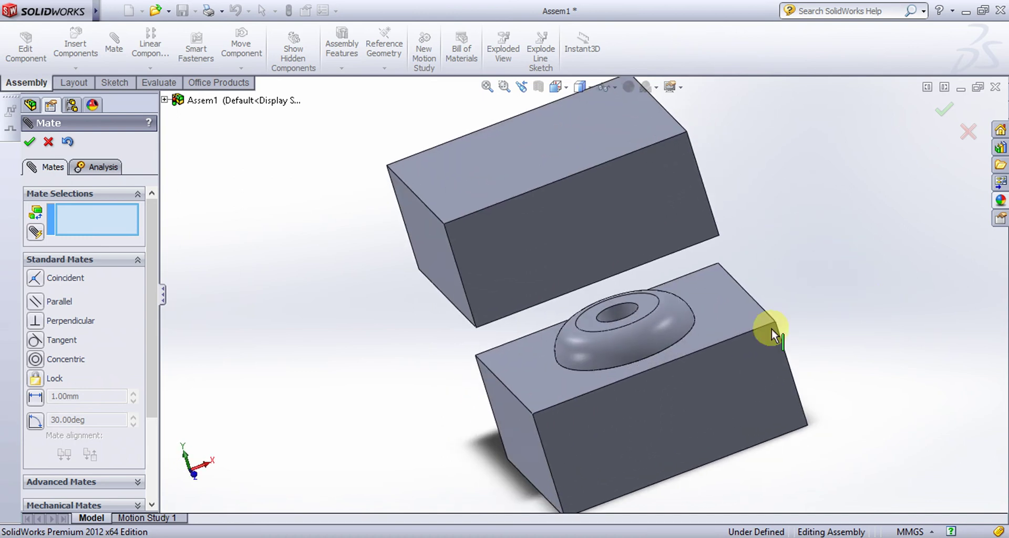
left_click(677, 341)
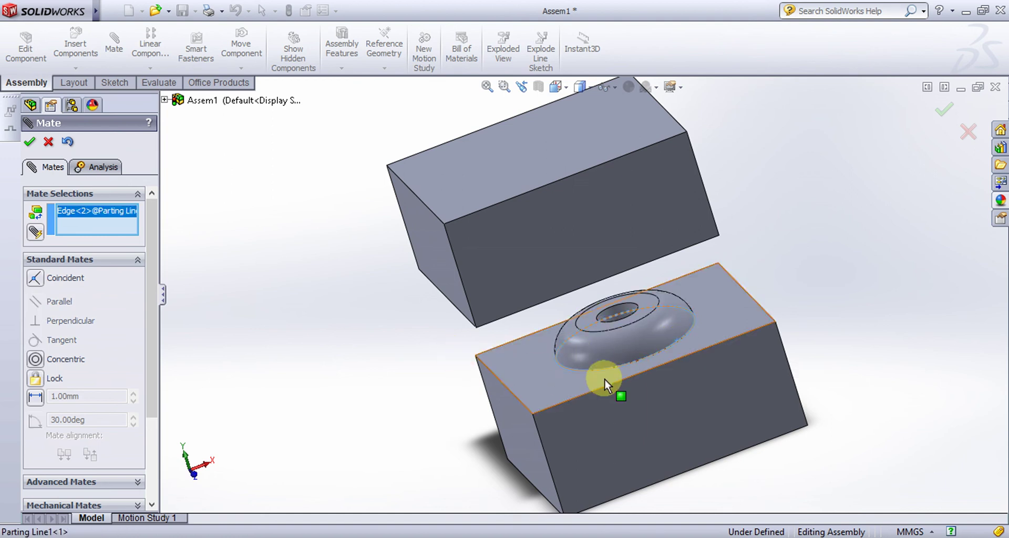
middle_click_drag(774, 279, 730, 220)
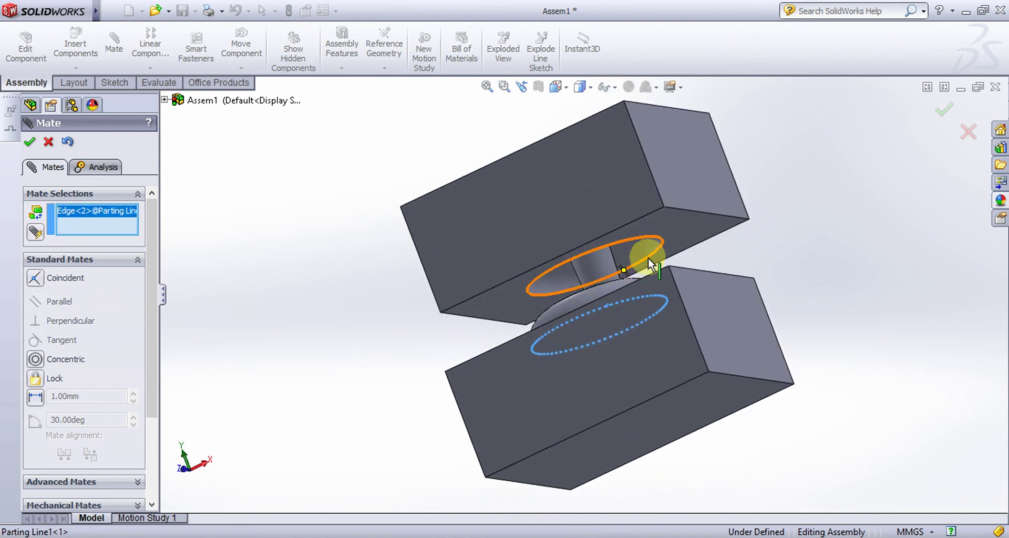
left_click(654, 253)
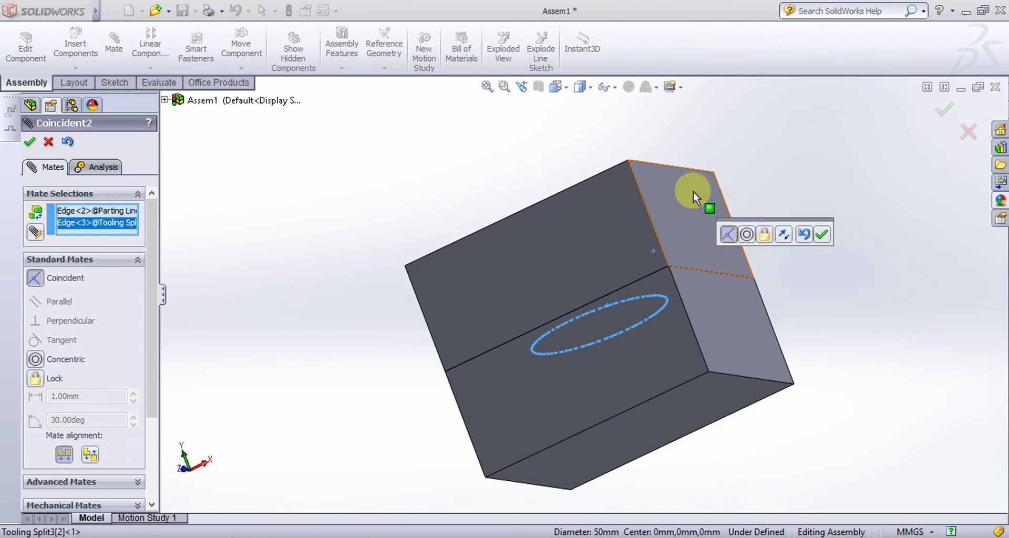
middle_click_drag(776, 156, 835, 226)
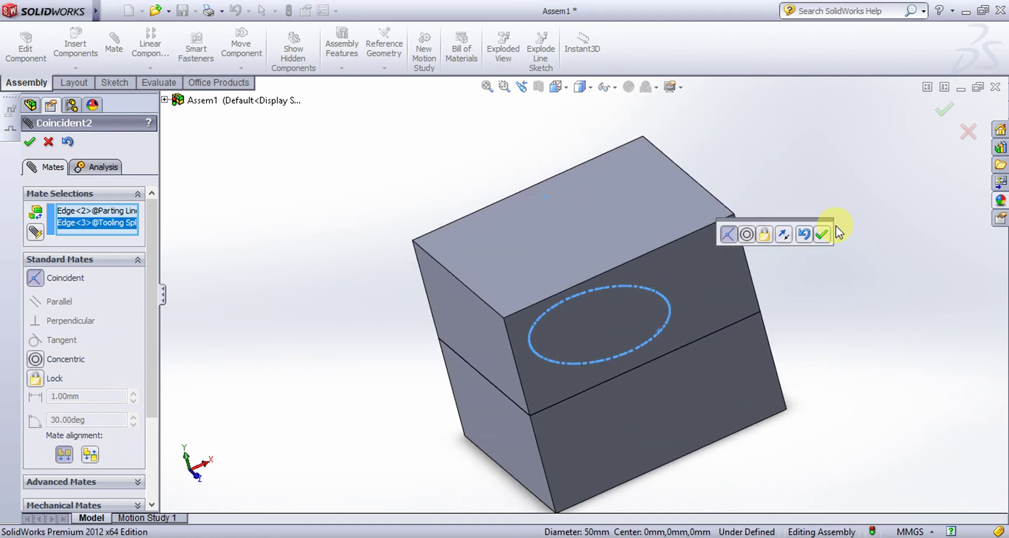
left_click(29, 143)
middle_click_drag(418, 290, 407, 256)
Create an exploded view with the upper block lifted up and the lower block moved down
left_click(30, 142)
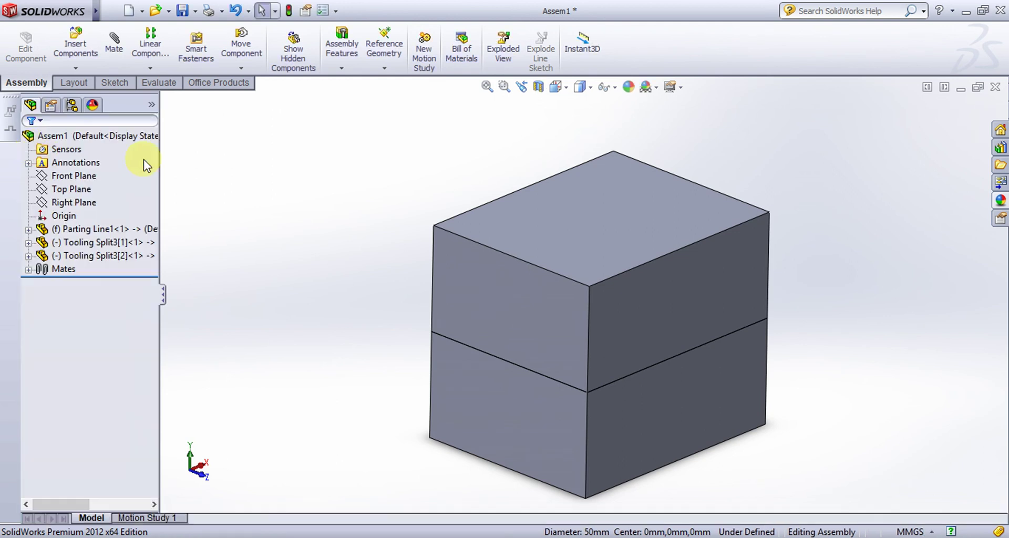
left_click(503, 38)
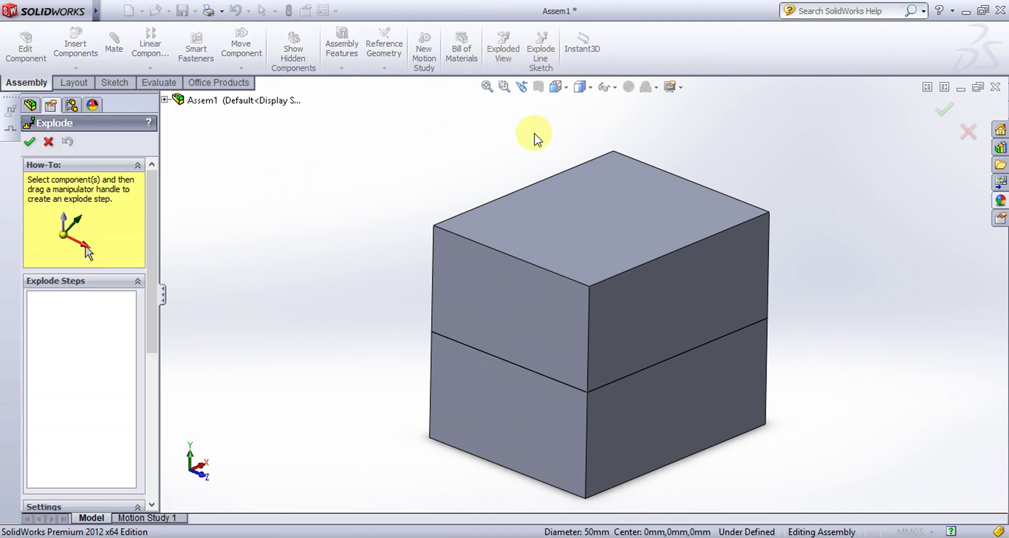
left_click(602, 213)
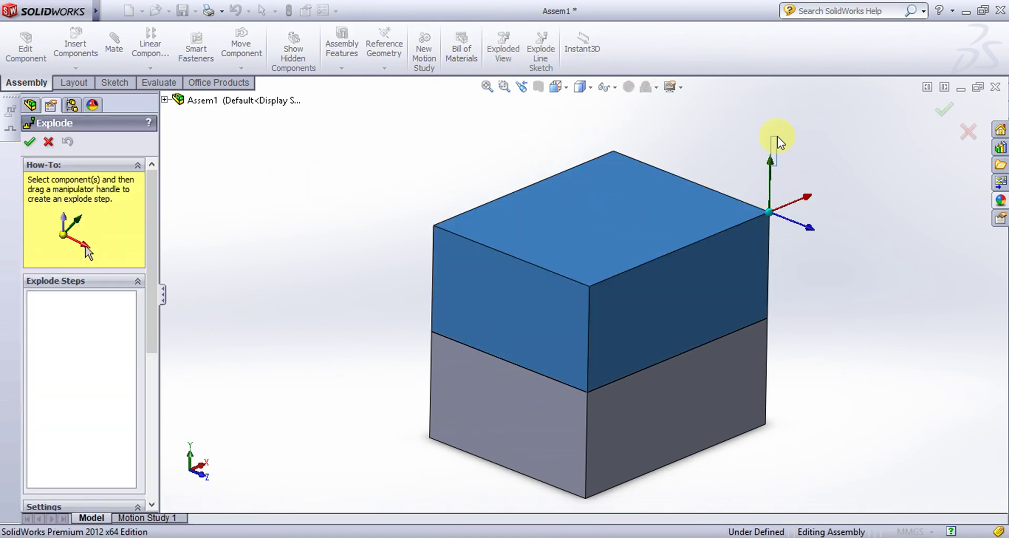
left_click_drag(770, 167, 776, 55)
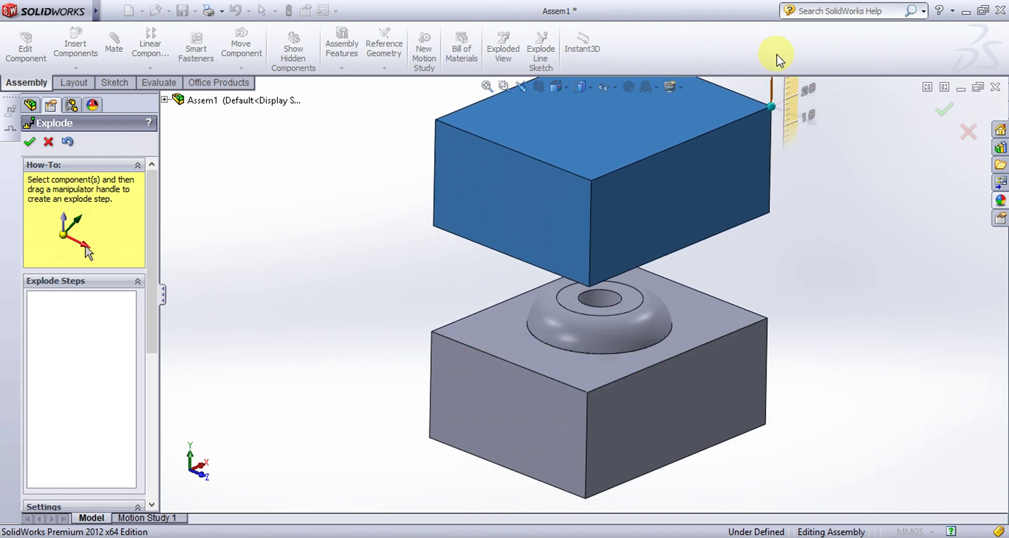
left_click(742, 311)
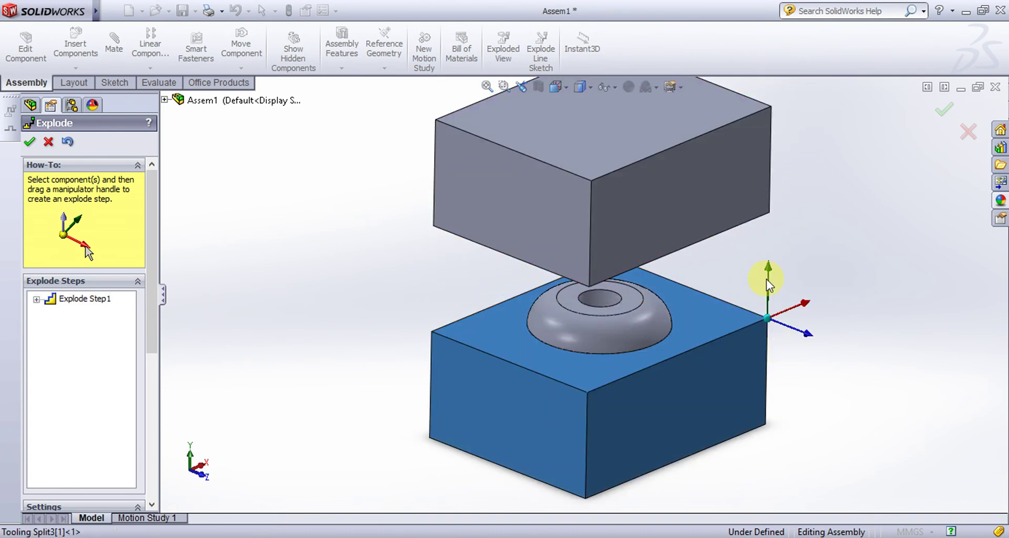
left_click_drag(768, 279, 788, 365)
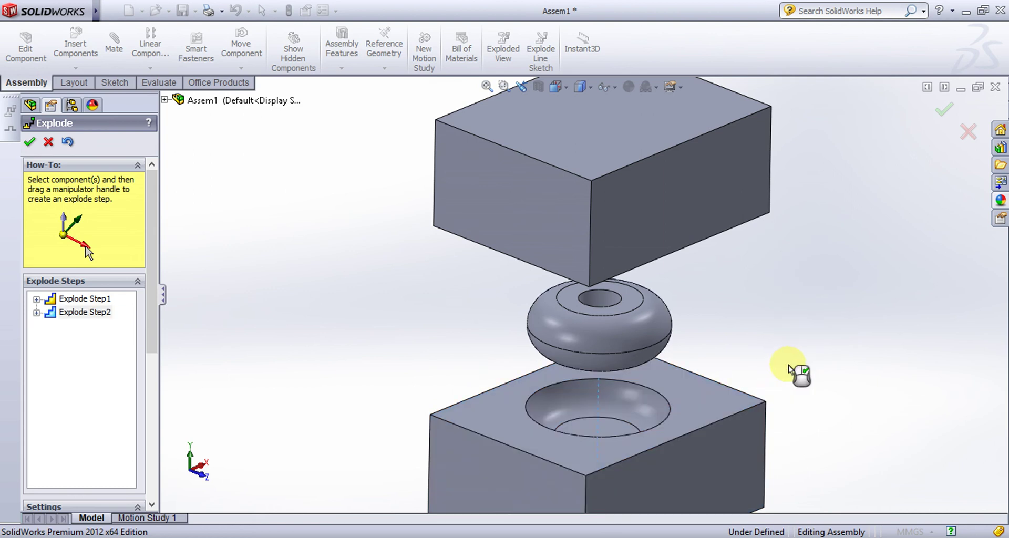
left_click(30, 142)
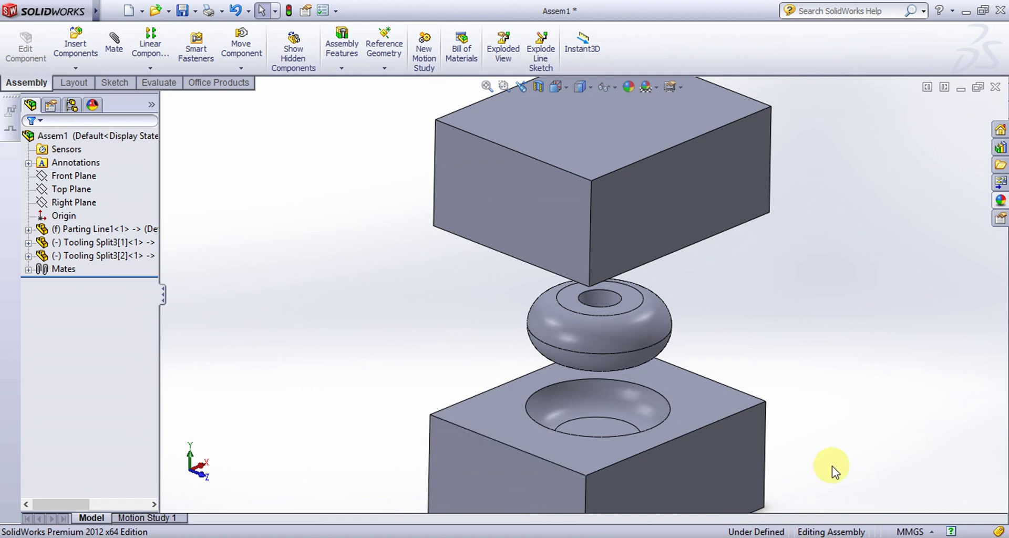
Fit the assembly to the view, enable the Render Tools tab and open Edit Appearance
middle_click_drag(686, 329, 694, 292)
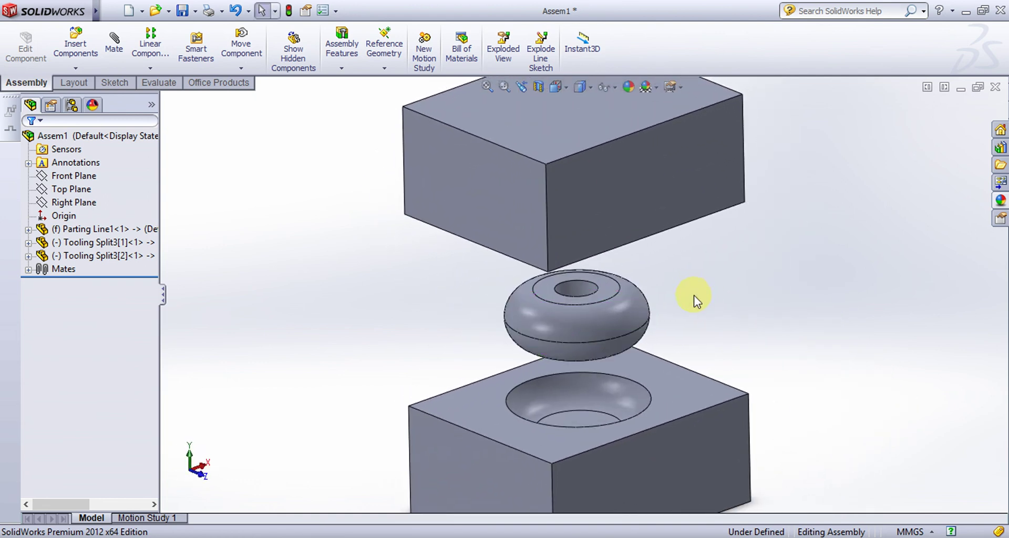
key("f")
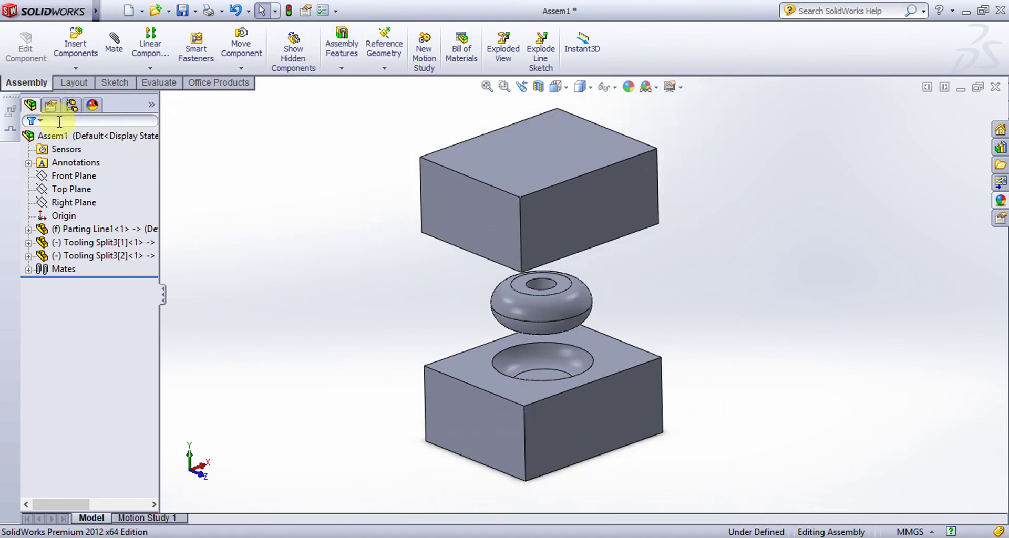
right_click(99, 87)
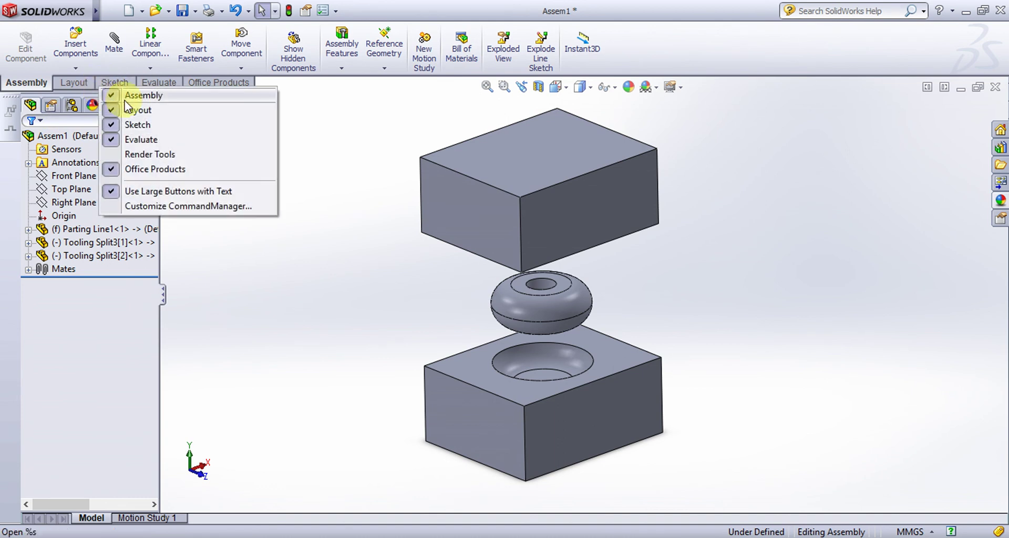
left_click(167, 154)
left_click(214, 84)
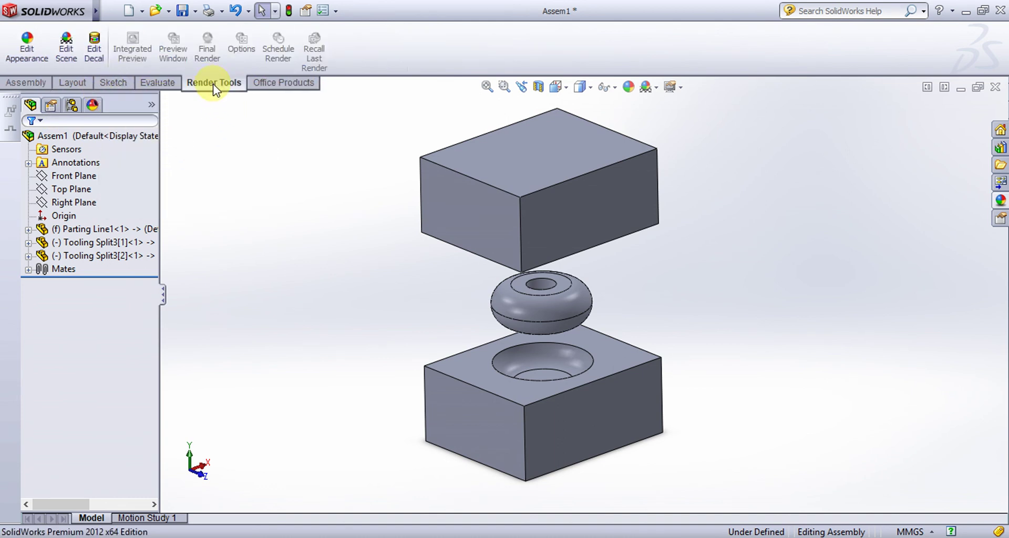
left_click(23, 46)
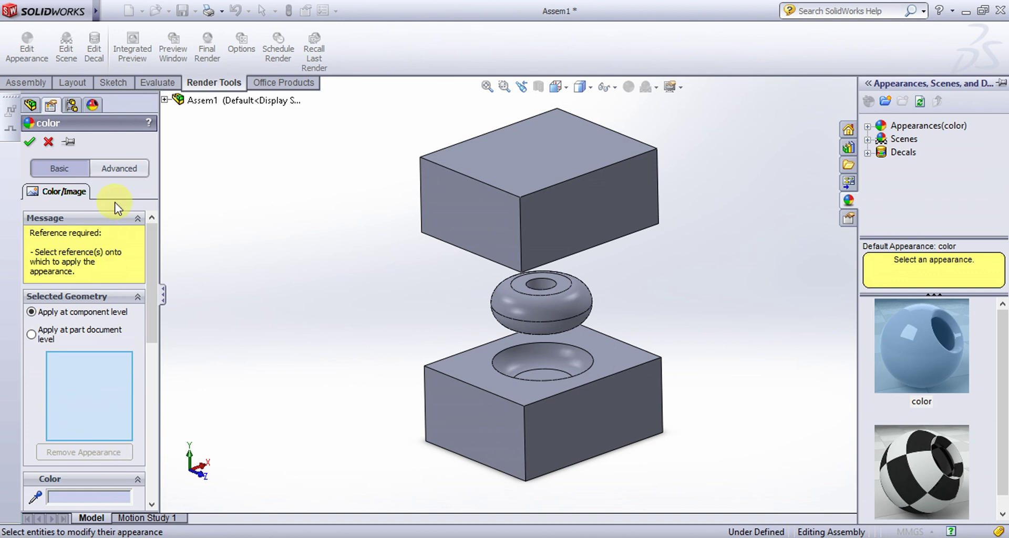
Load polished gold.p2m from the metal/gold folder and apply it to the torus
left_click(120, 168)
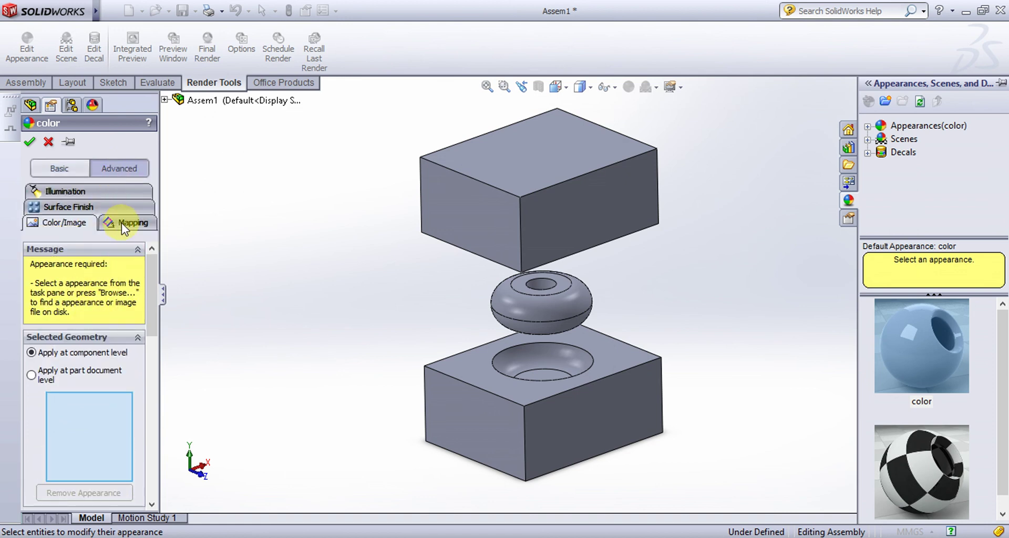
scroll(103, 359, "down", 3)
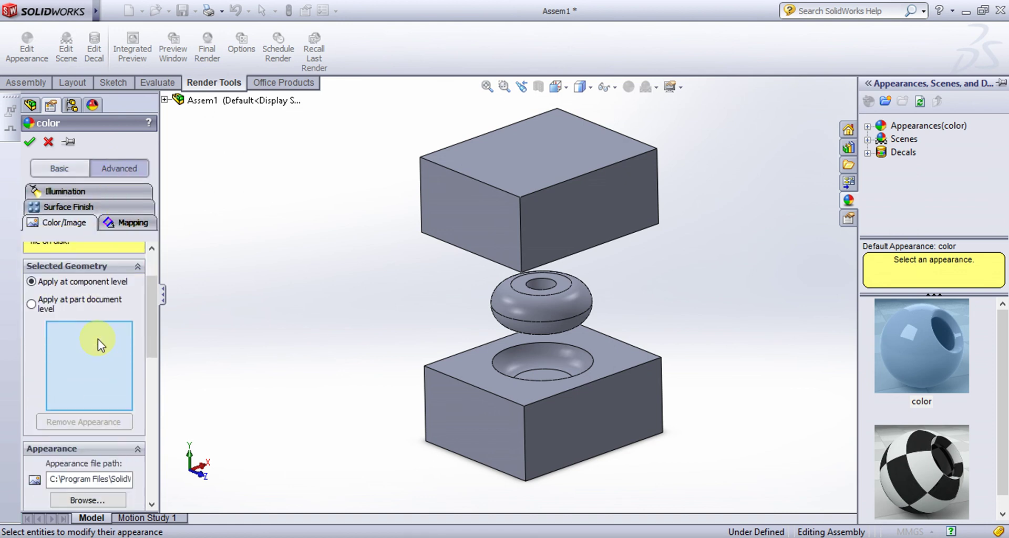
left_click(106, 503)
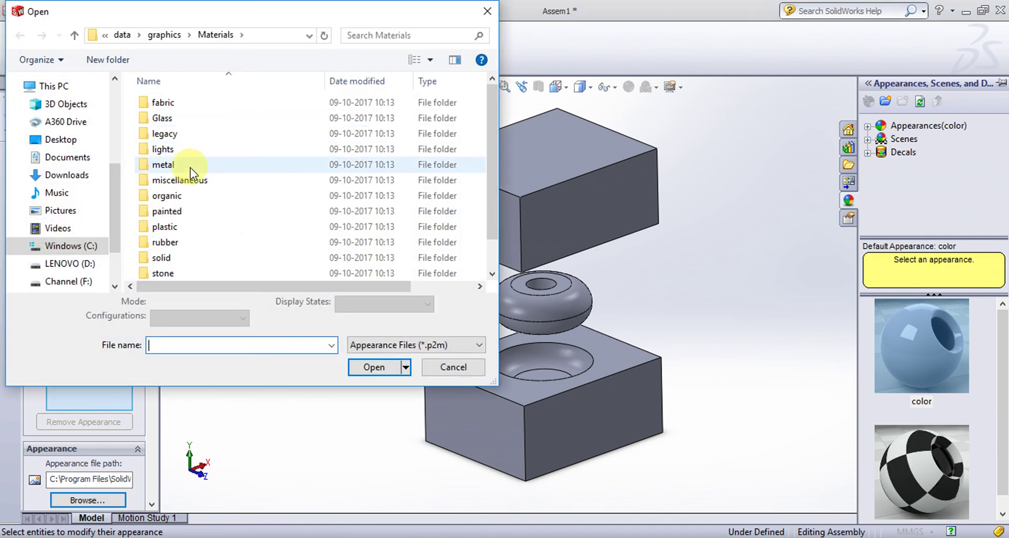
left_click(190, 166)
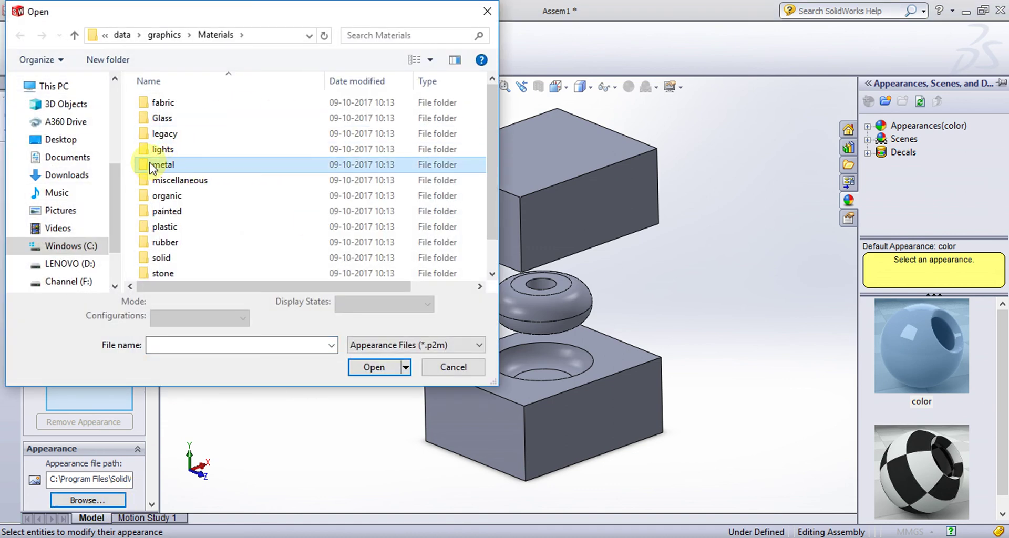
double_click(154, 165)
left_click(168, 168)
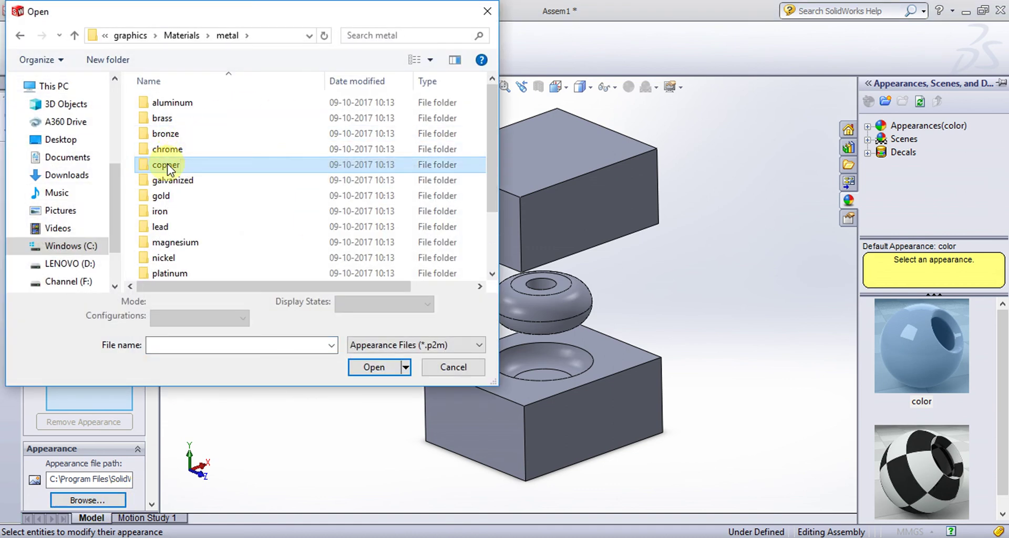
double_click(178, 198)
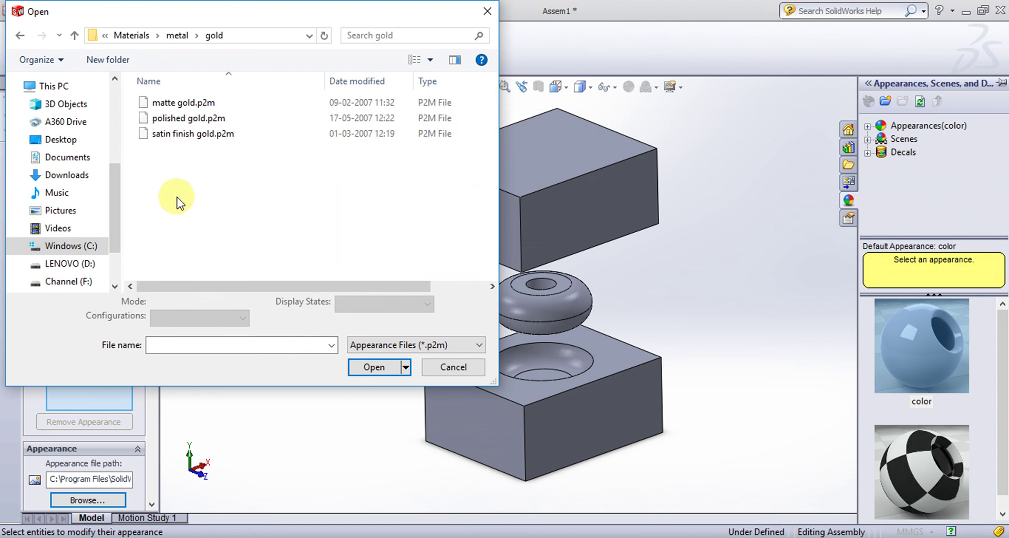
left_click(215, 119)
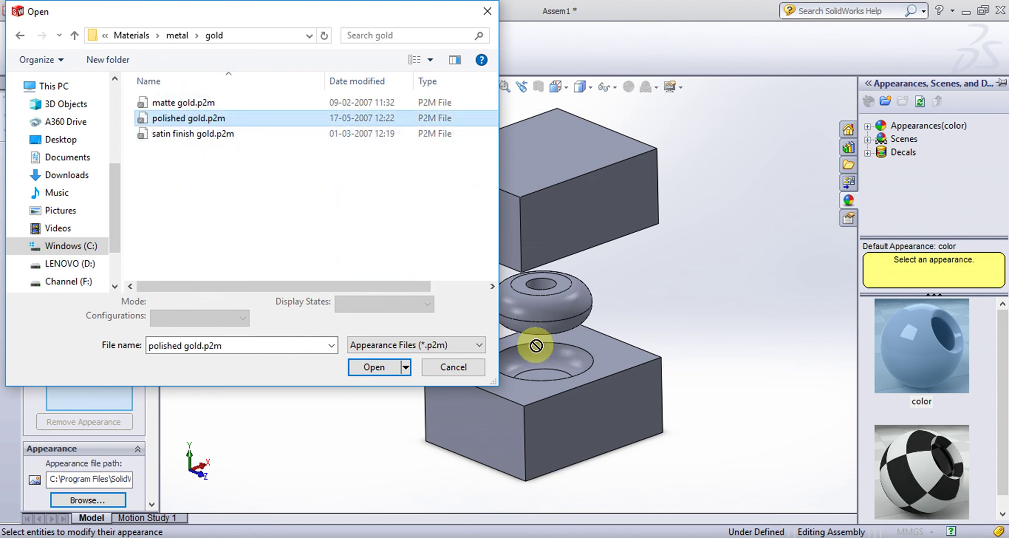
left_click(373, 367)
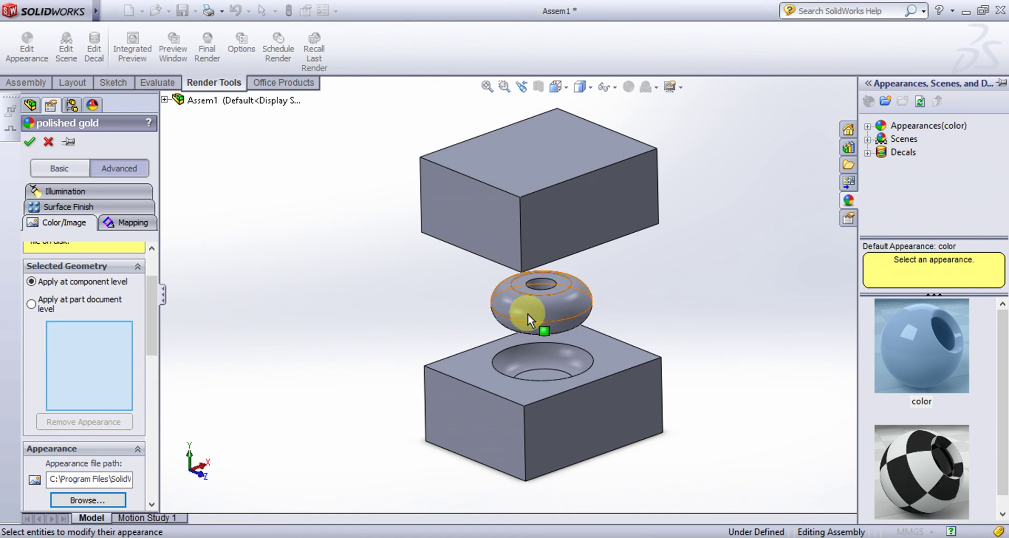
left_click(528, 314)
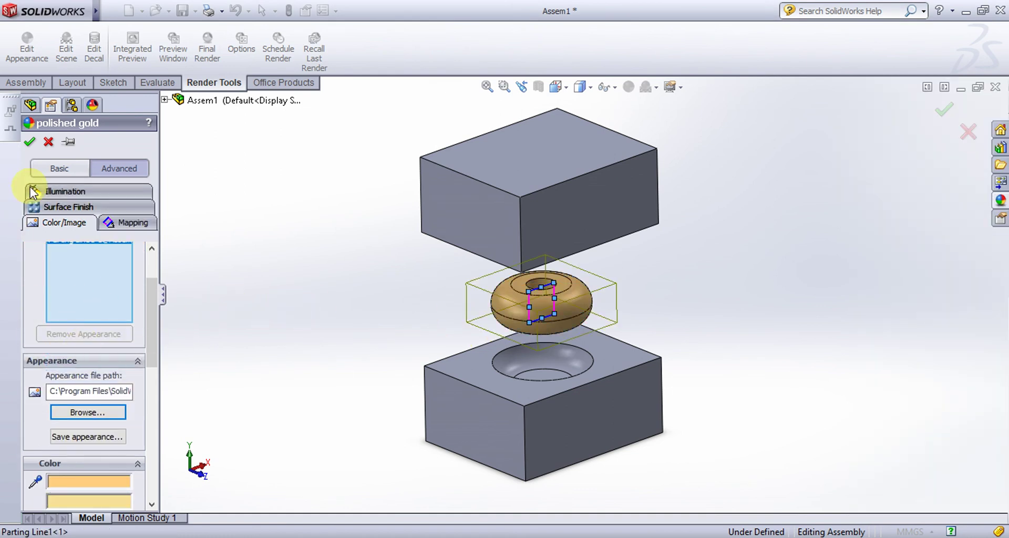
left_click(29, 142)
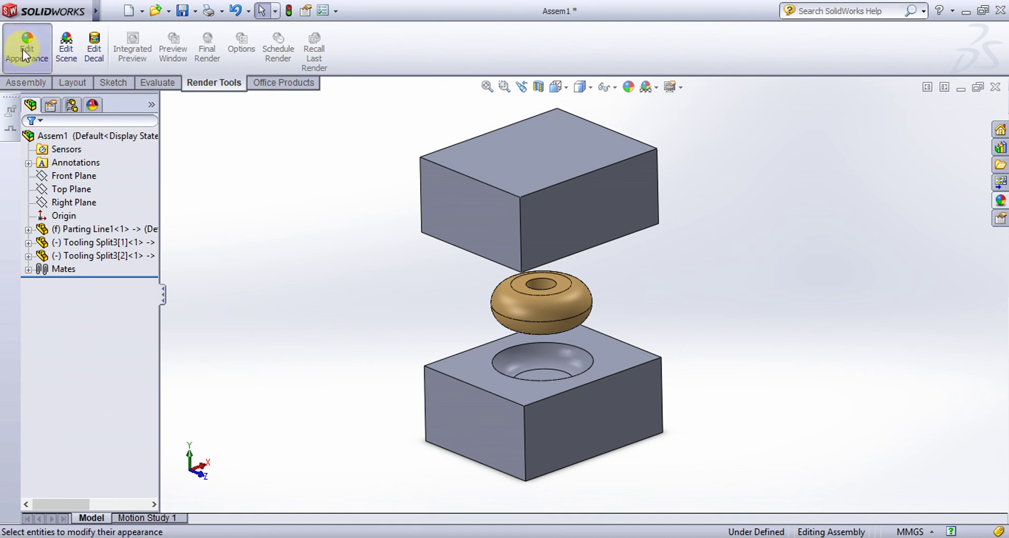
Use Remove All Appearances in Edit Appearance to strip the gold from the torus
left_click(31, 63)
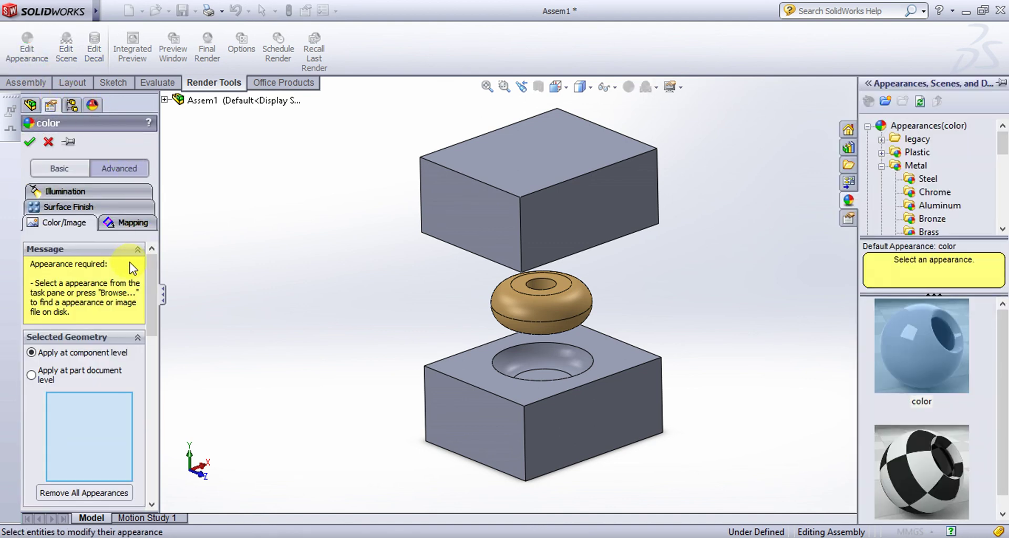
middle_click_drag(261, 331, 257, 328)
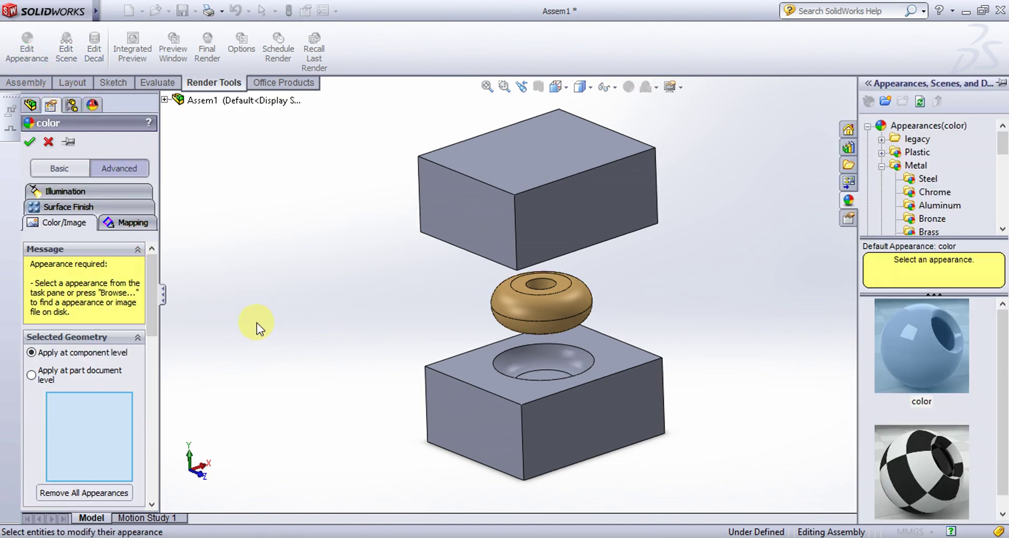
left_click(131, 487)
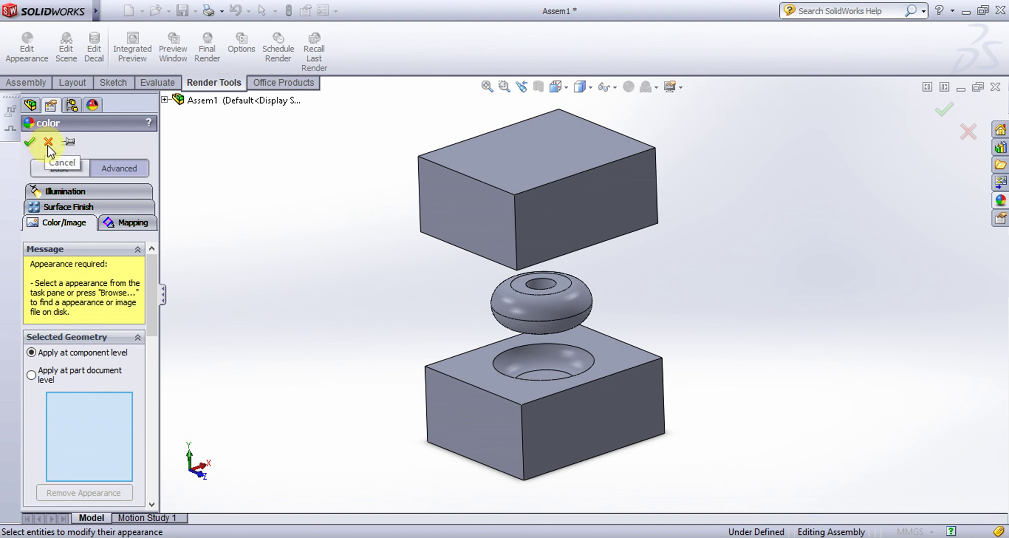
scroll(137, 303, "down", 3)
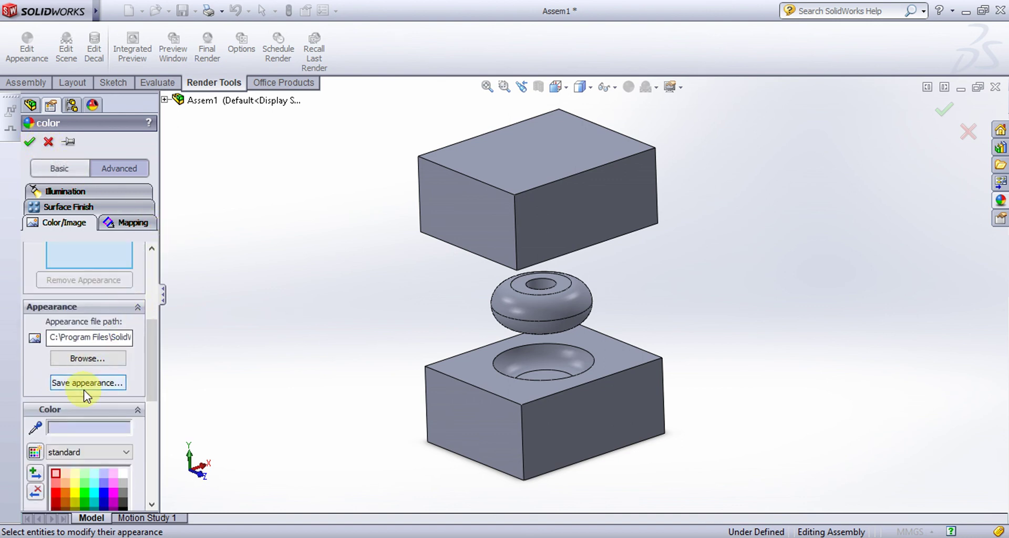
Apply green thick glass.p2m from Glass > thick gloss to the top and bottom mold blocks
left_click(116, 361)
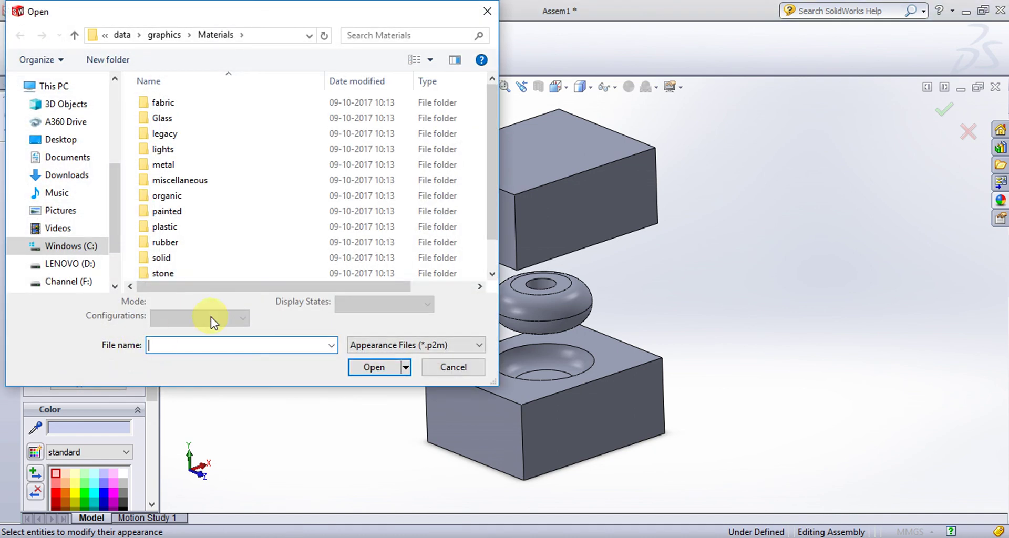
left_click(199, 148)
double_click(195, 122)
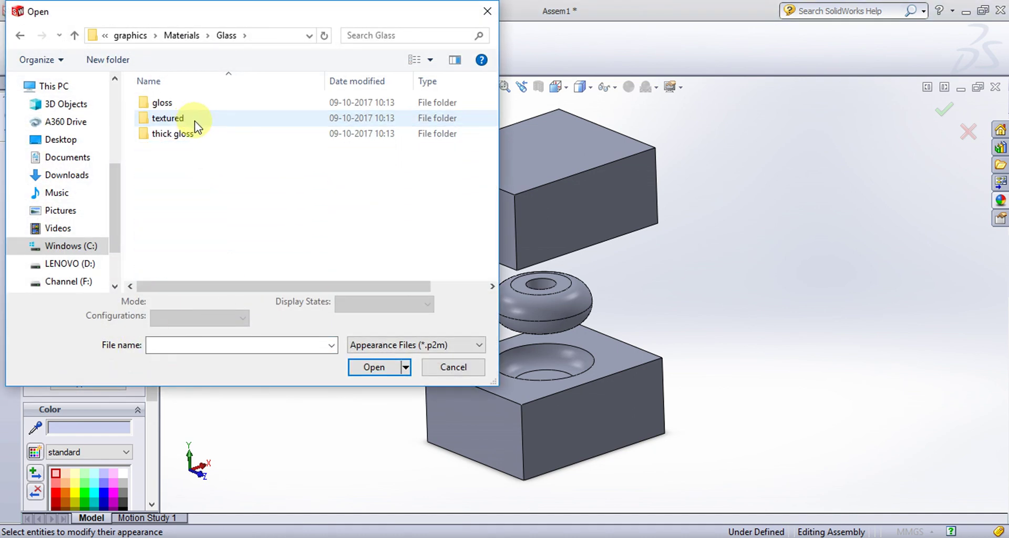
double_click(196, 134)
left_click(197, 151)
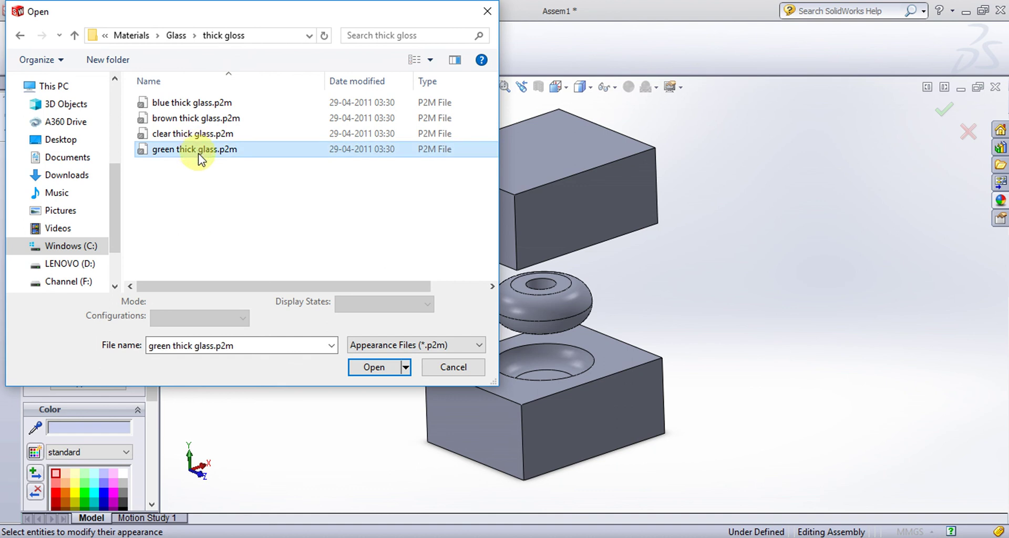
left_click(389, 368)
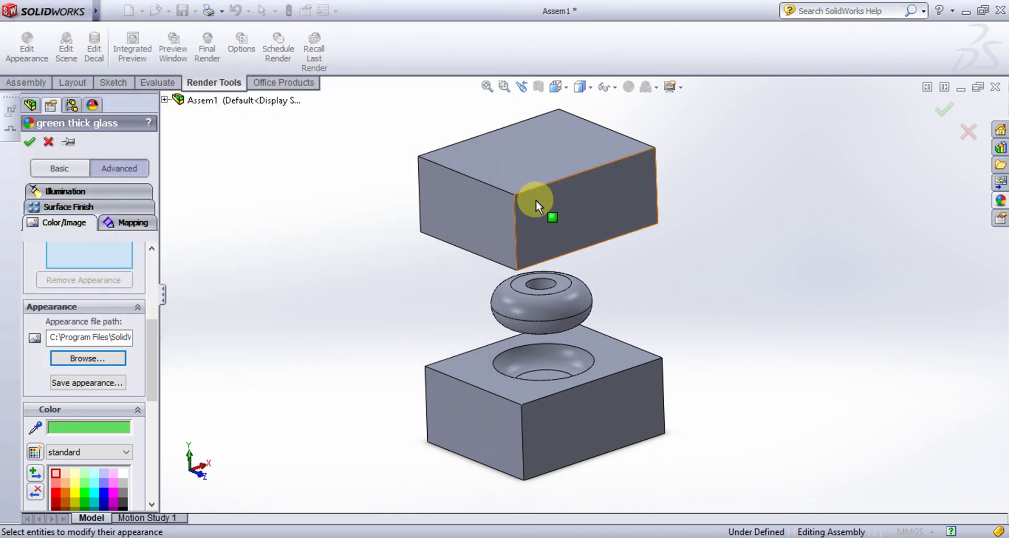
left_click(537, 198)
left_click(618, 407)
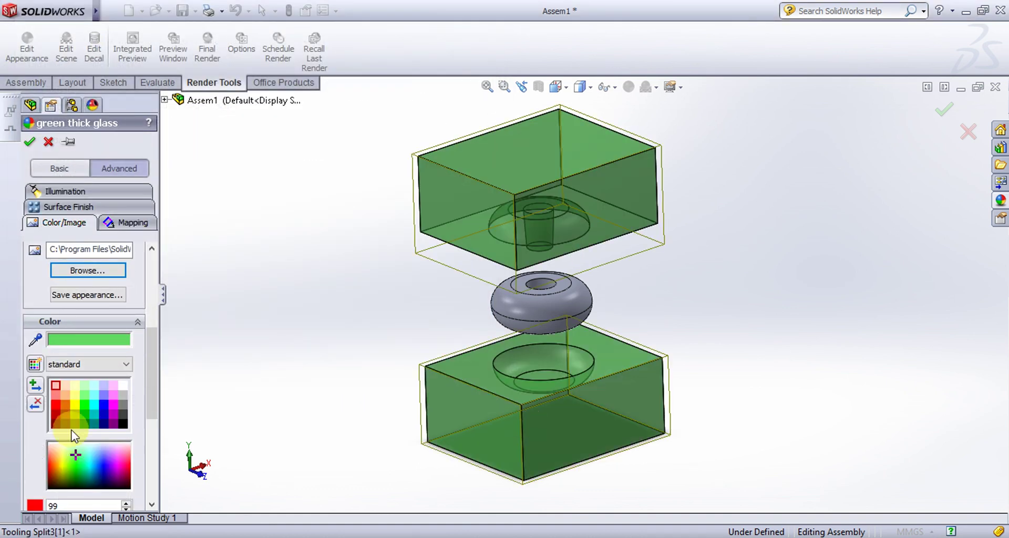
left_click(85, 269)
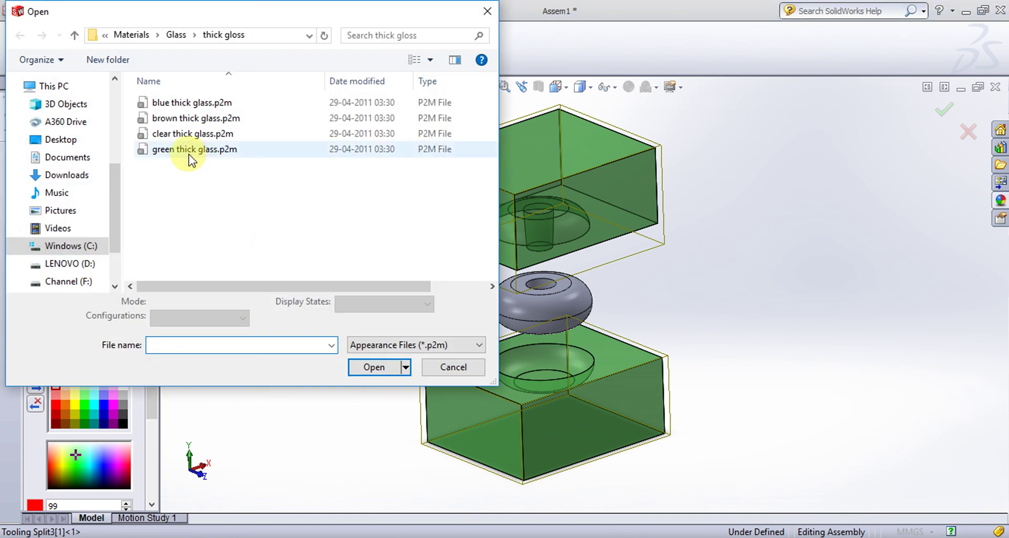
Select the torus and load gloss red.p2m from painted > car onto the mold halves and disc
left_click(452, 367)
left_click(518, 326)
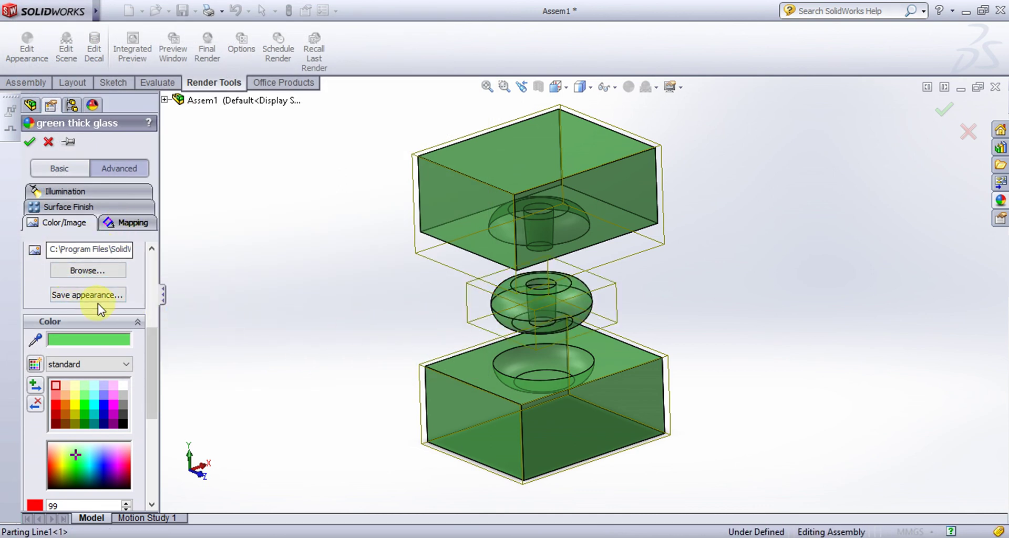
left_click(105, 269)
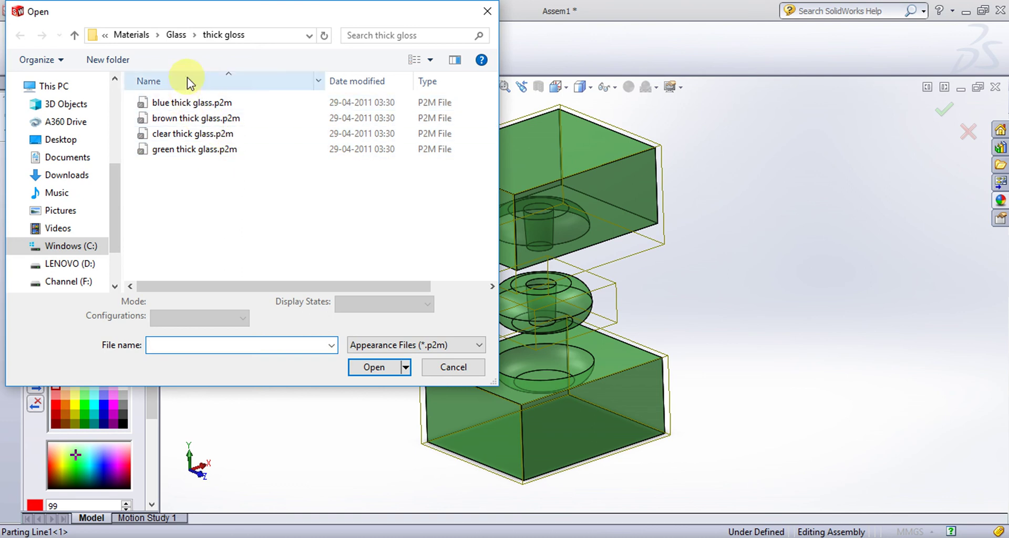
left_click(184, 33)
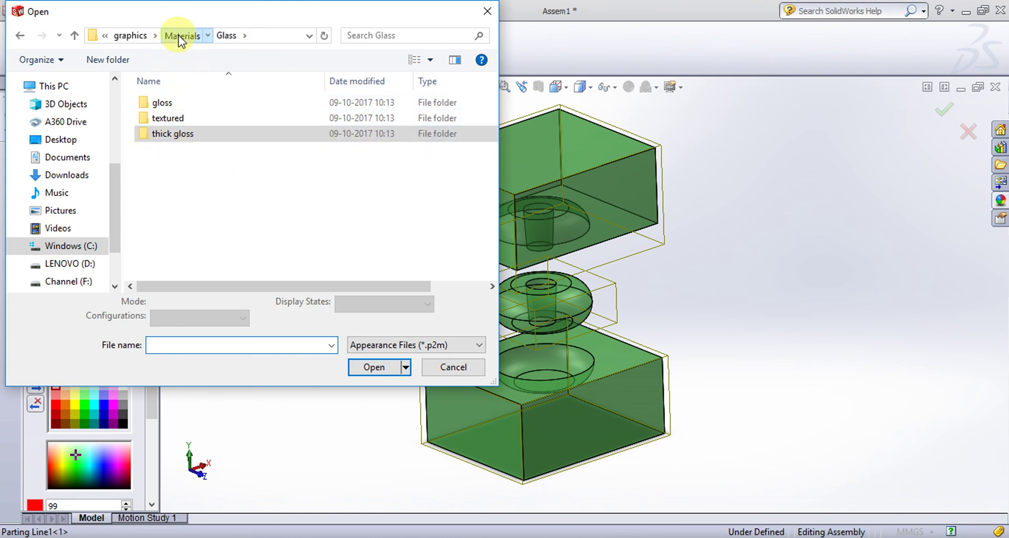
left_click(208, 35)
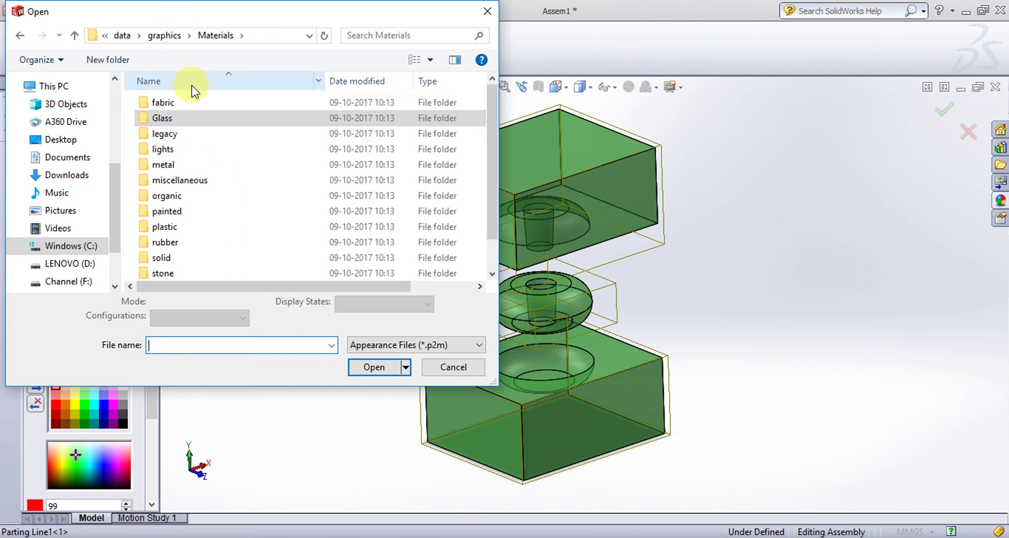
left_click(200, 214)
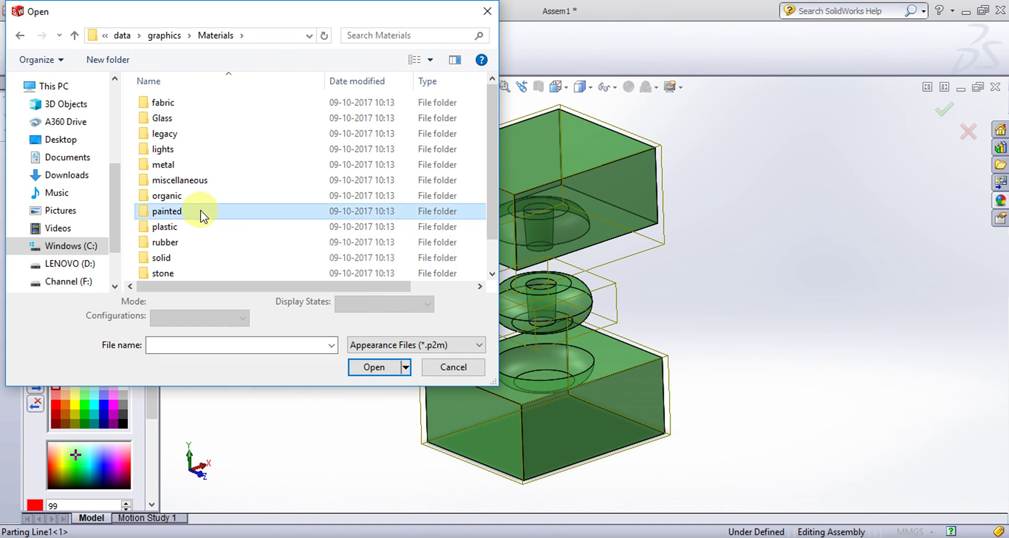
double_click(201, 214)
double_click(149, 134)
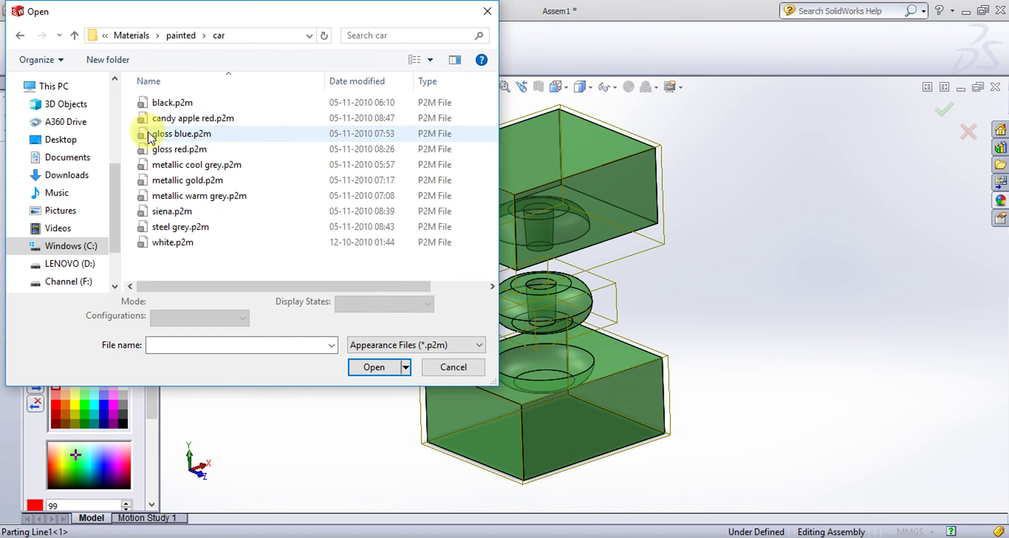
left_click(153, 149)
left_click(377, 369)
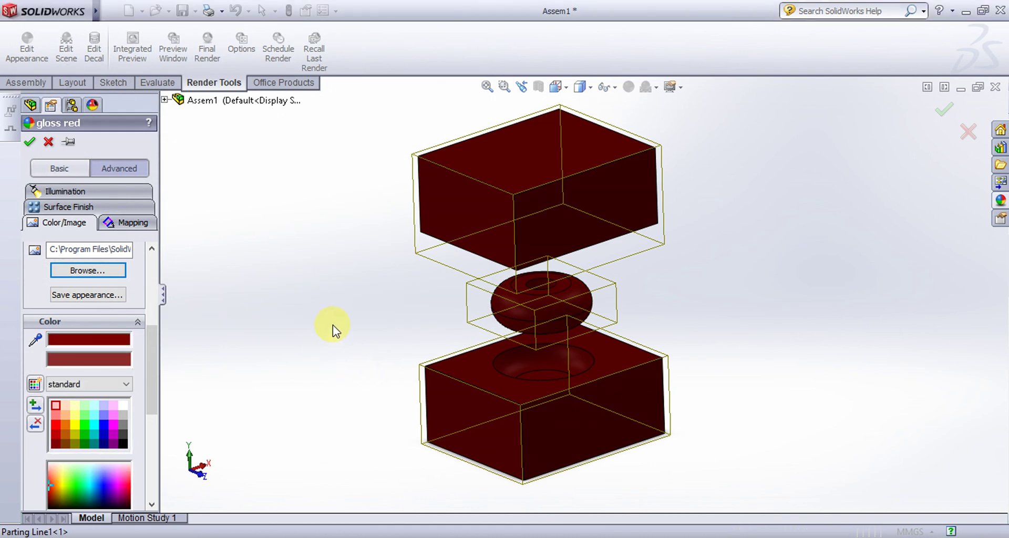
Orbit the view to check the gloss red parts from above and the side
middle_click_drag(333, 324, 289, 255)
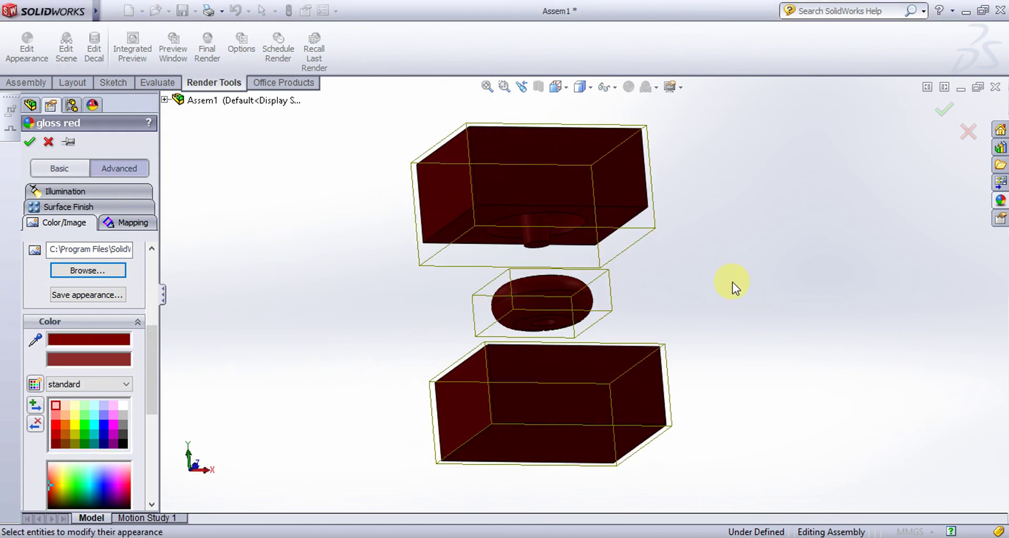
middle_click_drag(732, 285, 777, 363)
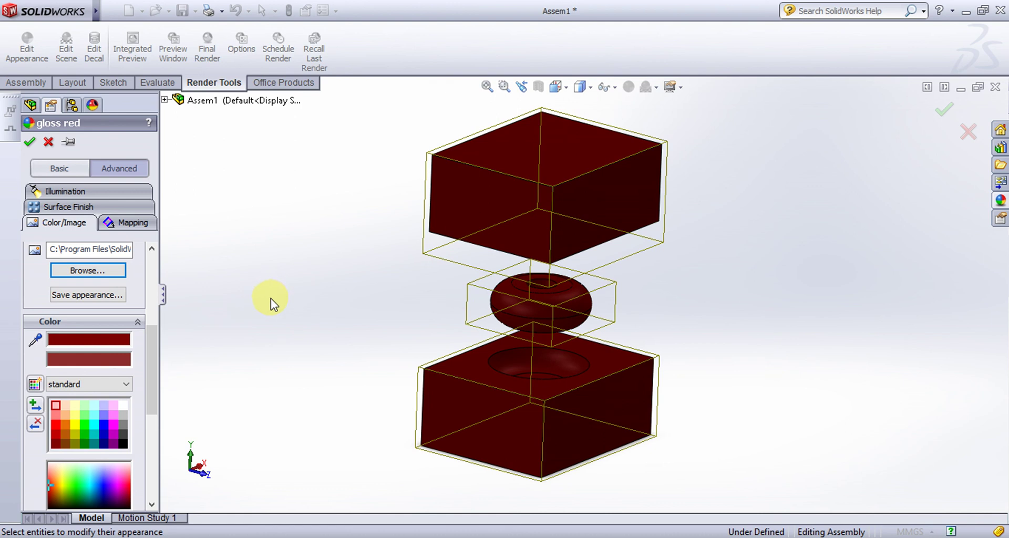
middle_click_drag(268, 322, 250, 280)
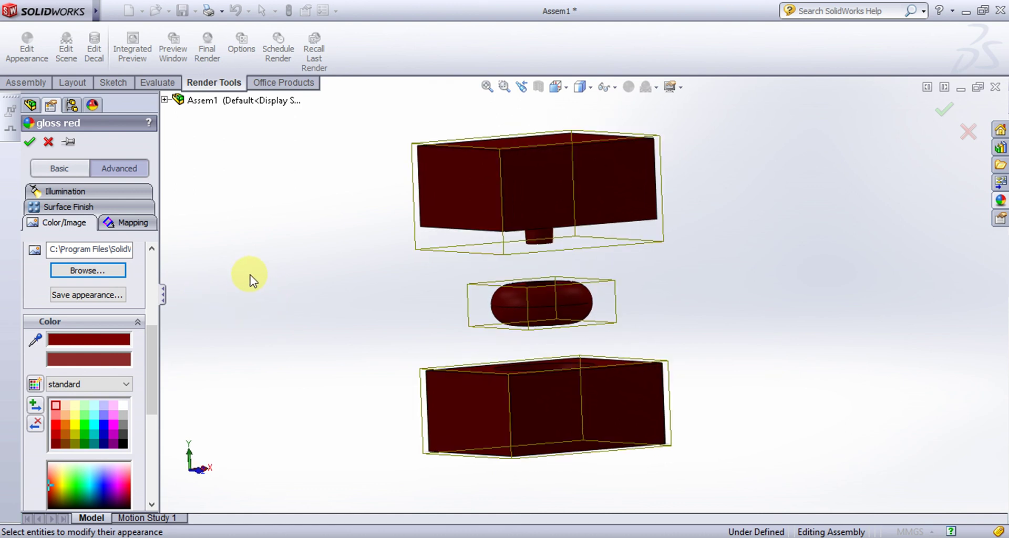
Confirm the gloss red appearance and show the Evaluate tools while inspecting the exploded assembly
left_click(29, 142)
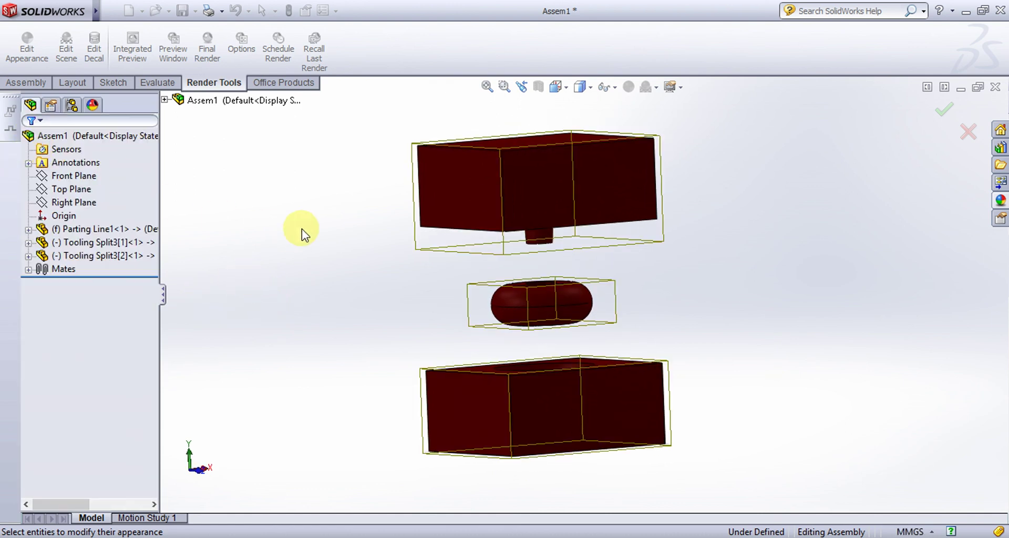
middle_click_drag(287, 178, 277, 124)
middle_click_drag(302, 185, 349, 317)
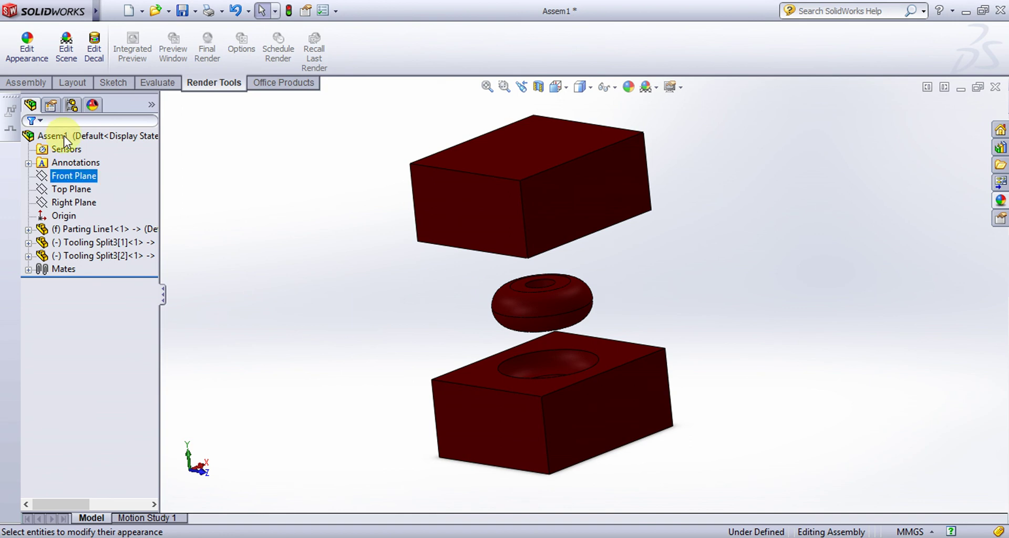
left_click(156, 84)
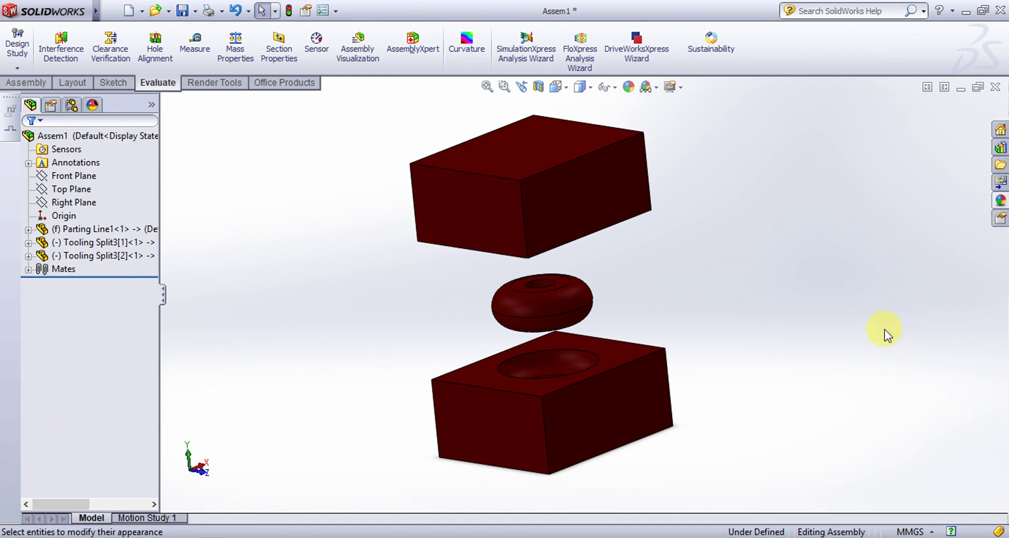
middle_click_drag(288, 356, 385, 361)
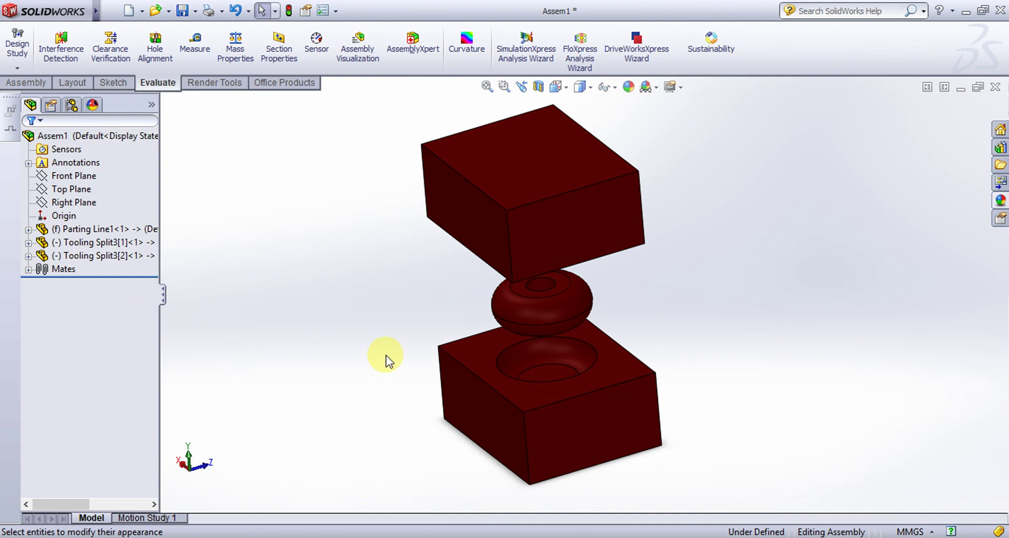